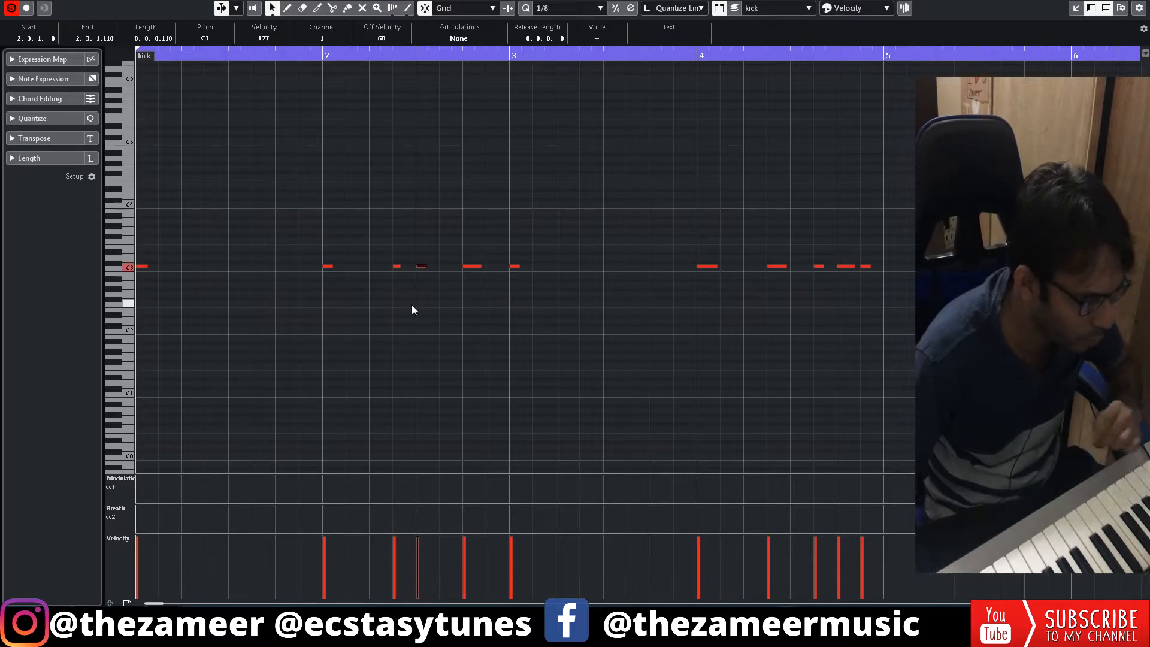
Step: Delete the kick note at 2.3.1 and play the kick pattern back
key("Delete")
key("space")
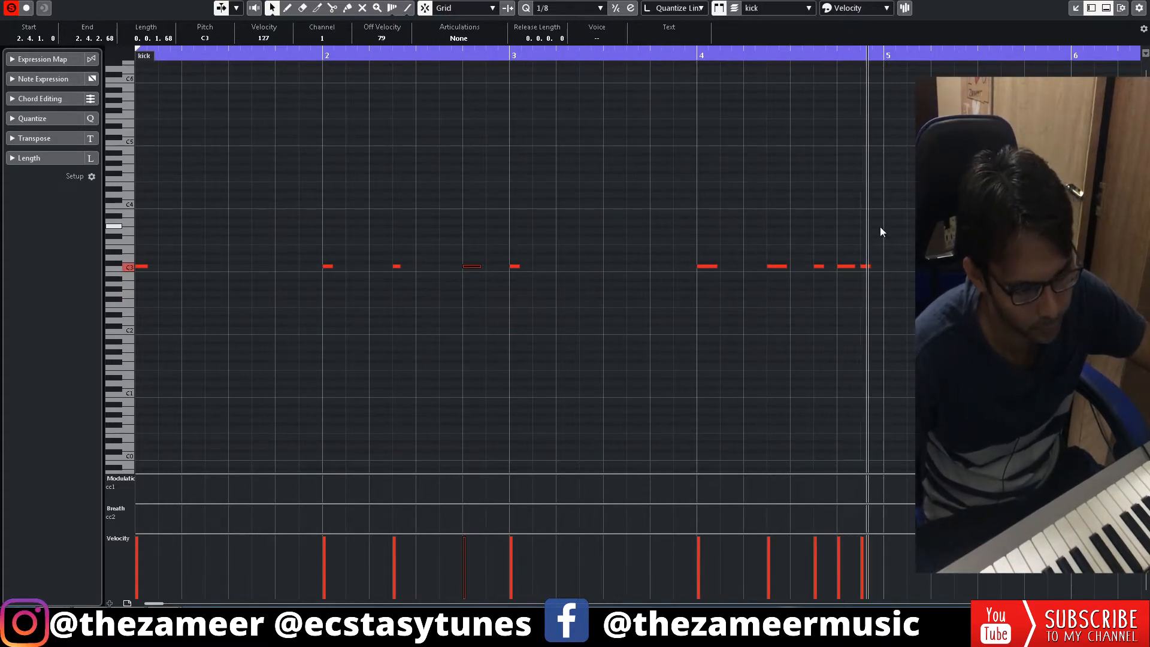
key("space")
key("Return")
left_click(813, 262)
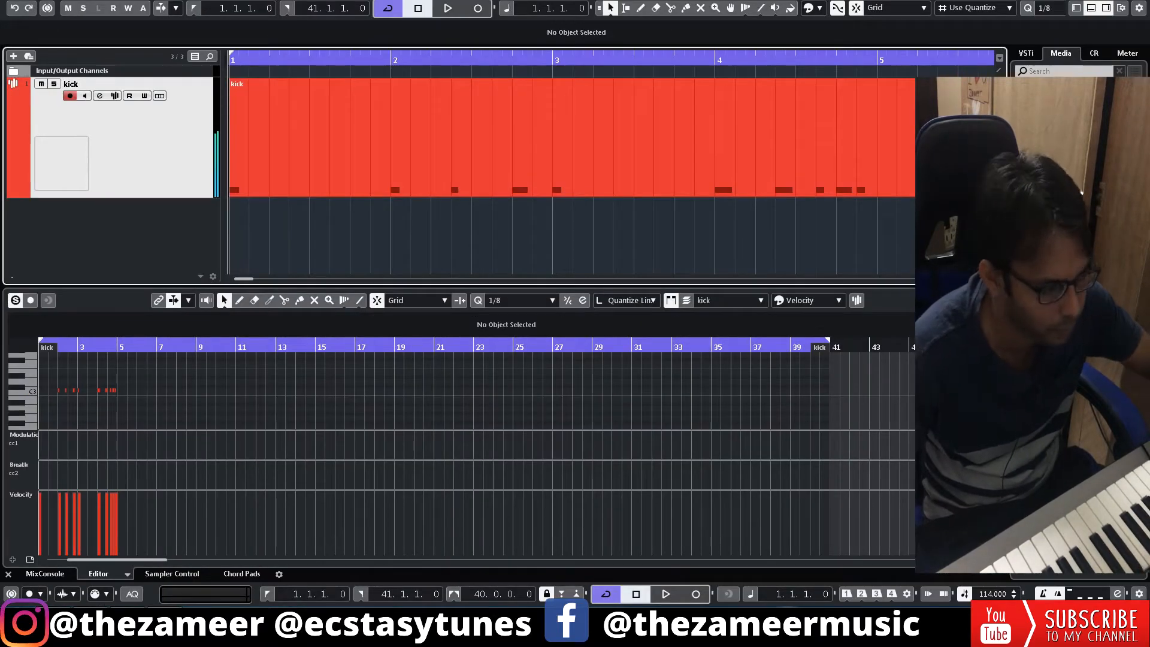
Step: Record a snare hit on beat 3 of each of the first four bars with the Survival - Snare (17).wav sampler track
left_click(172, 573)
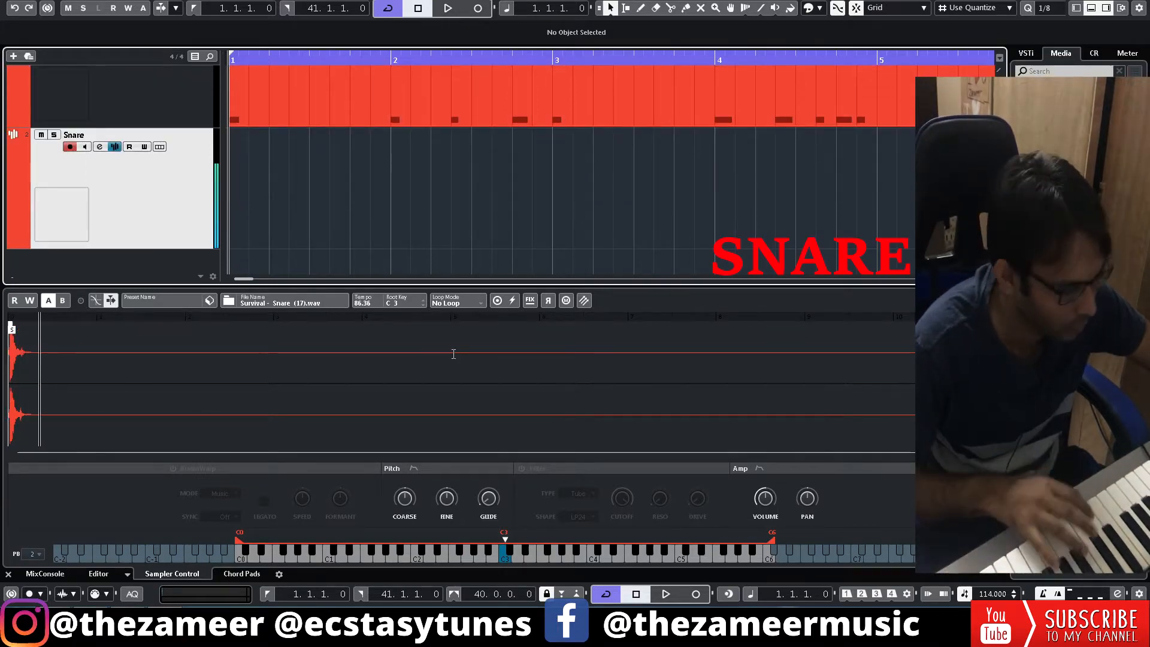
key("KP_Multiply")
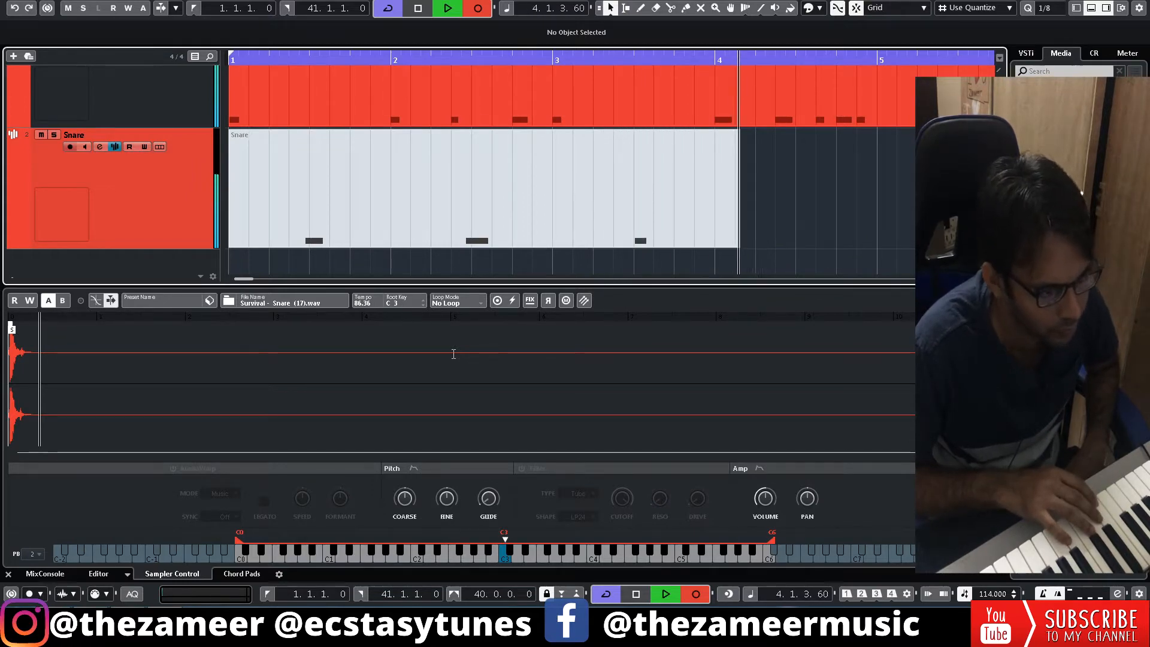
Step: Quantize the four snare notes to 1/8, raise their velocities to 127 and play them with the kick
left_click_drag(137, 232, 947, 339)
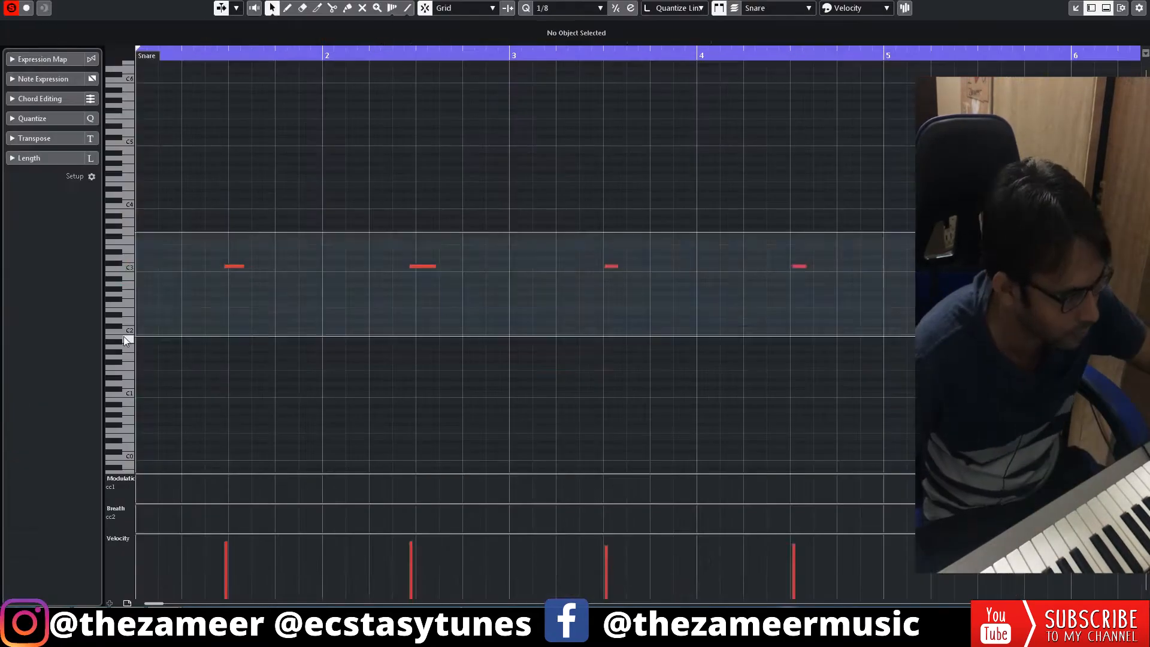
key("q")
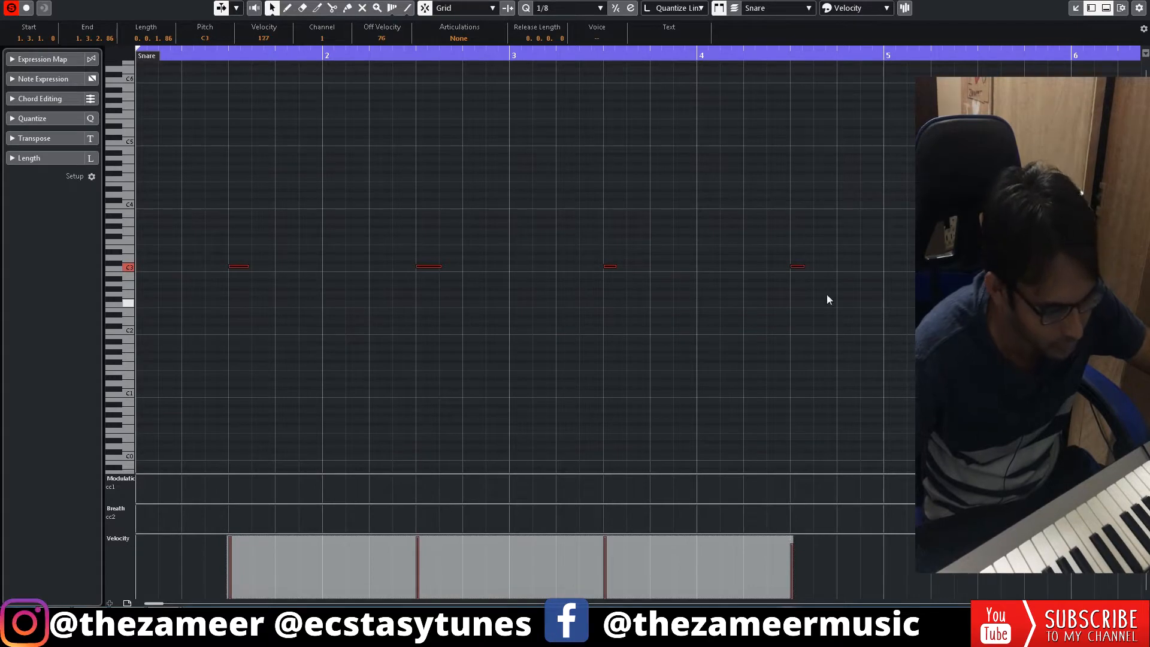
left_click(827, 295)
key("Return")
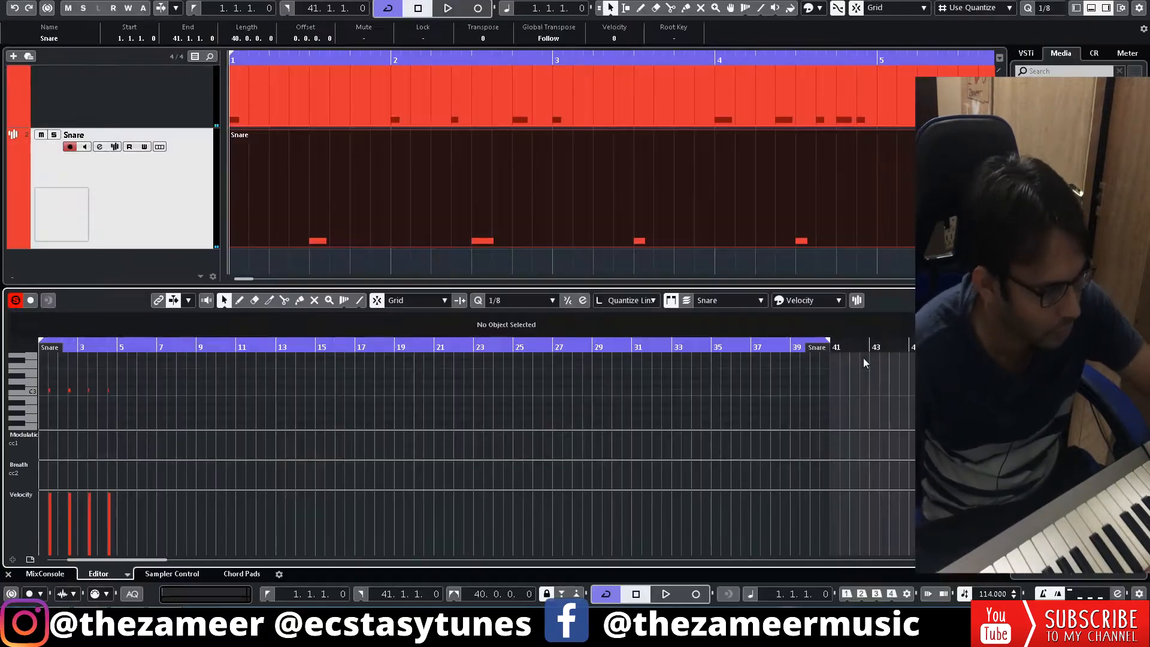
key("Return")
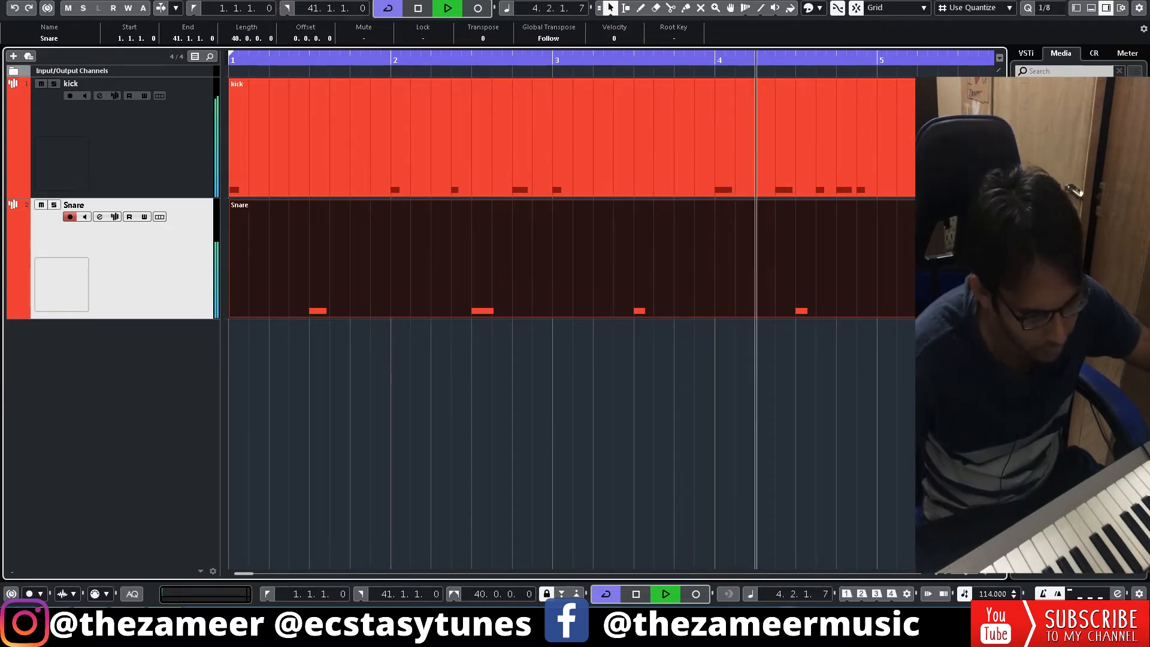
key("space")
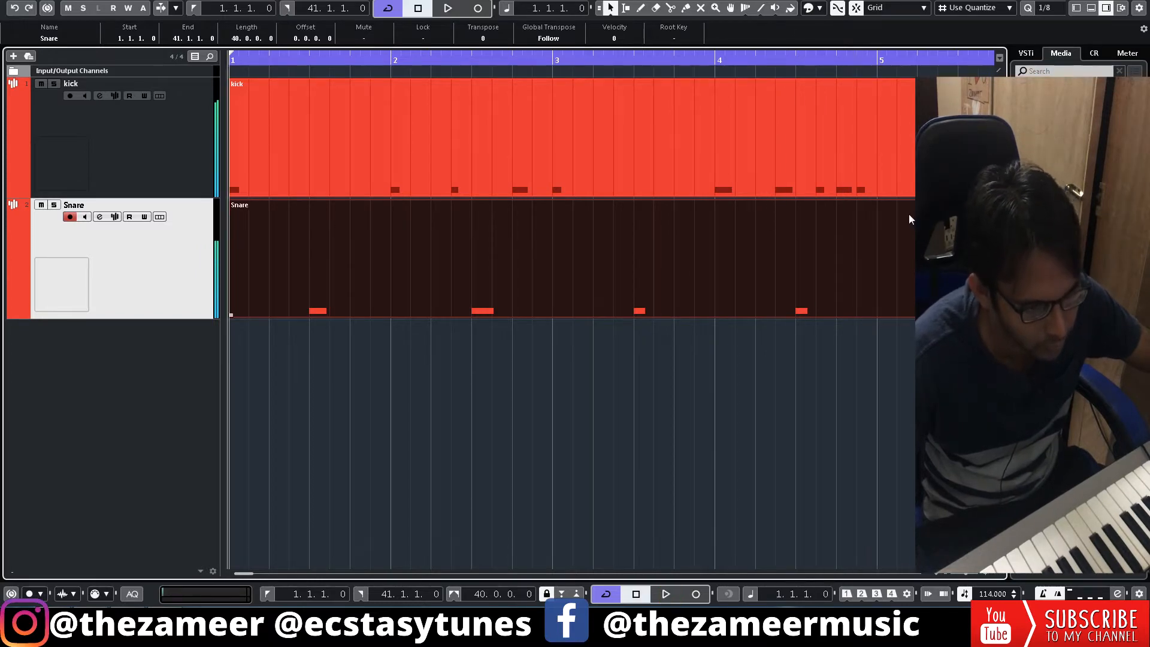
Step: Split the kick and Snare parts at bar 5 and delete everything after it
key("Up")
left_click_drag(940, 412, 885, 68)
left_click(881, 190, "alt")
left_click(903, 359)
left_click(905, 185)
key("Delete")
left_click(918, 258)
key("Delete")
left_click(965, 574)
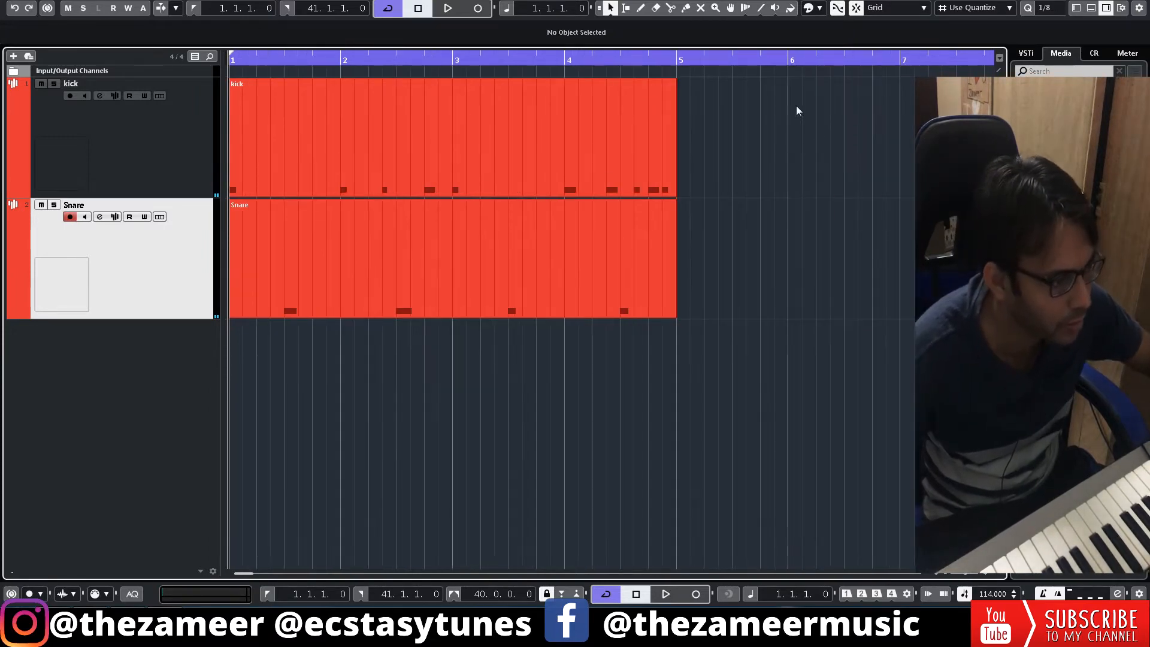
Step: Duplicate the four-bar kick and Snare parts so the copies fill bars 5 to 8
left_click_drag(840, 154, 346, 344)
key("ctrl+d")
left_click(850, 402)
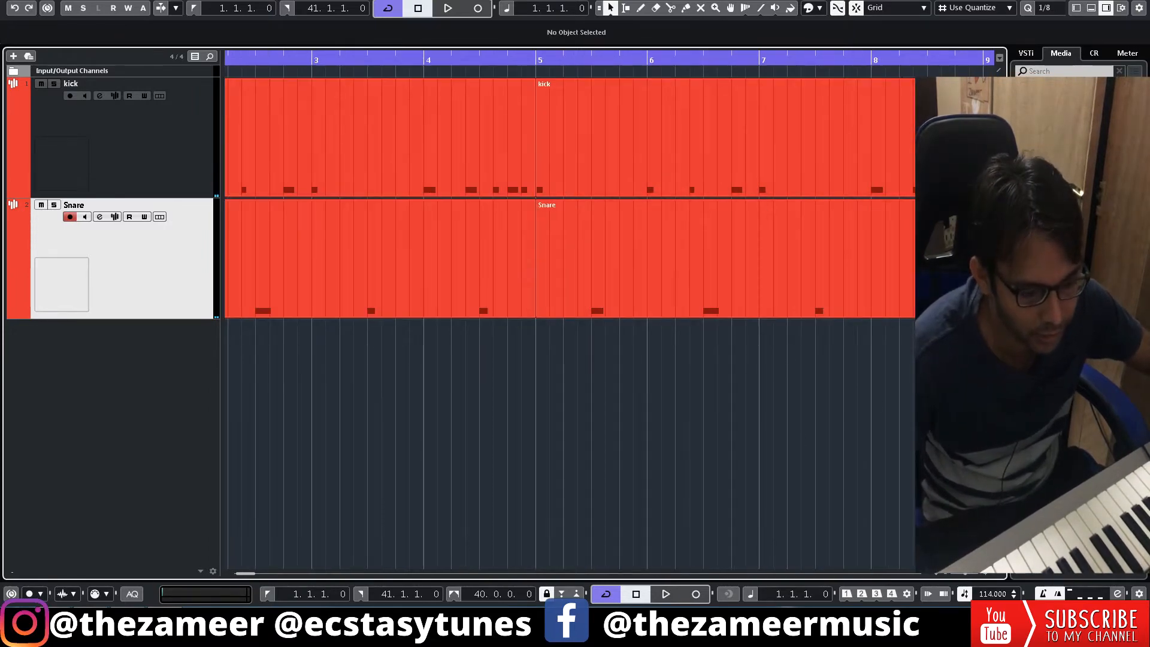
left_click(963, 576)
Step: Open the second kick part and delete its last note, at the end of bar 8
left_click(757, 95)
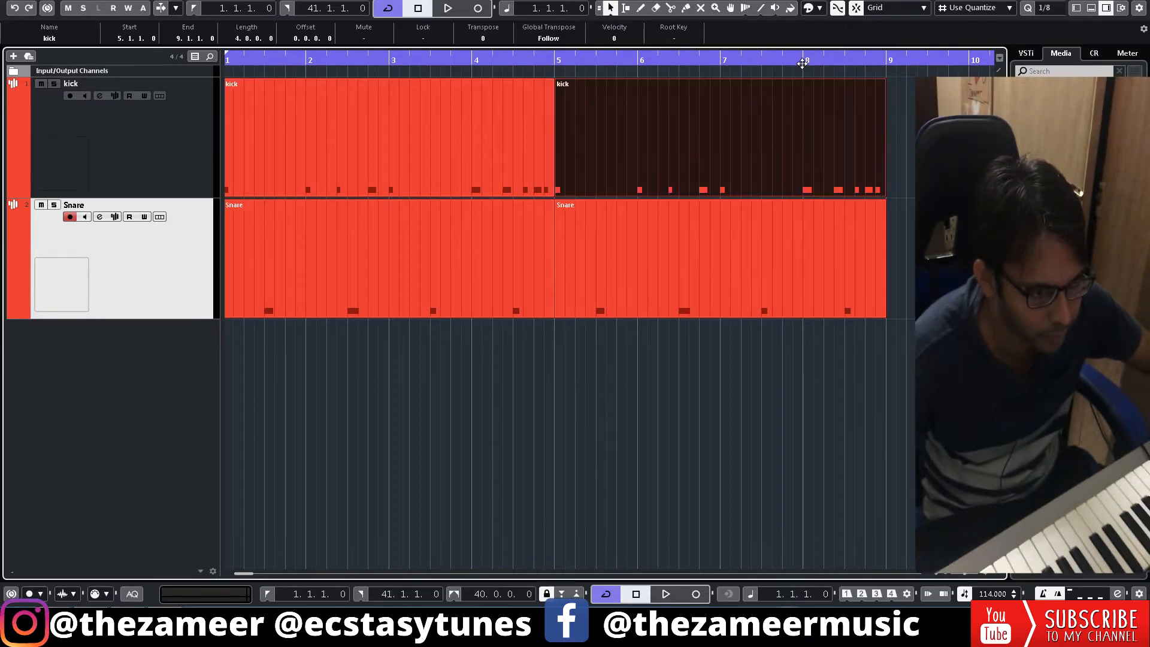
double_click(842, 167)
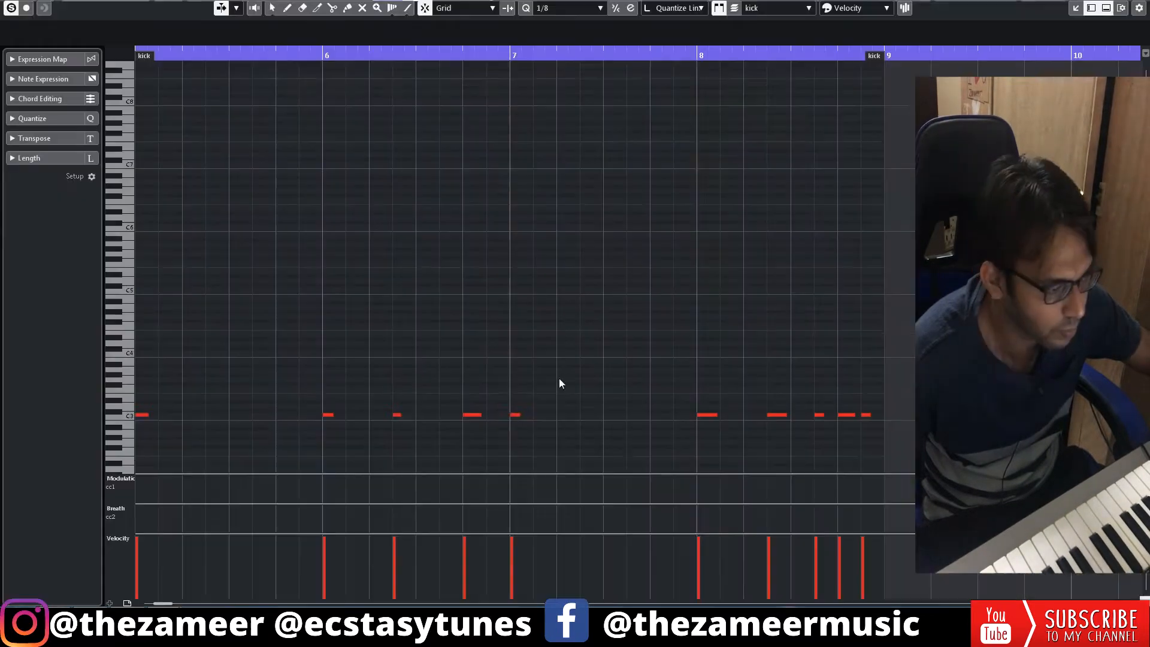
left_click(867, 267)
key("Delete")
Step: Set the grid to 1/16 and add kick notes at 8.4.3 and 8.4.4 with full velocity
left_click(567, 8)
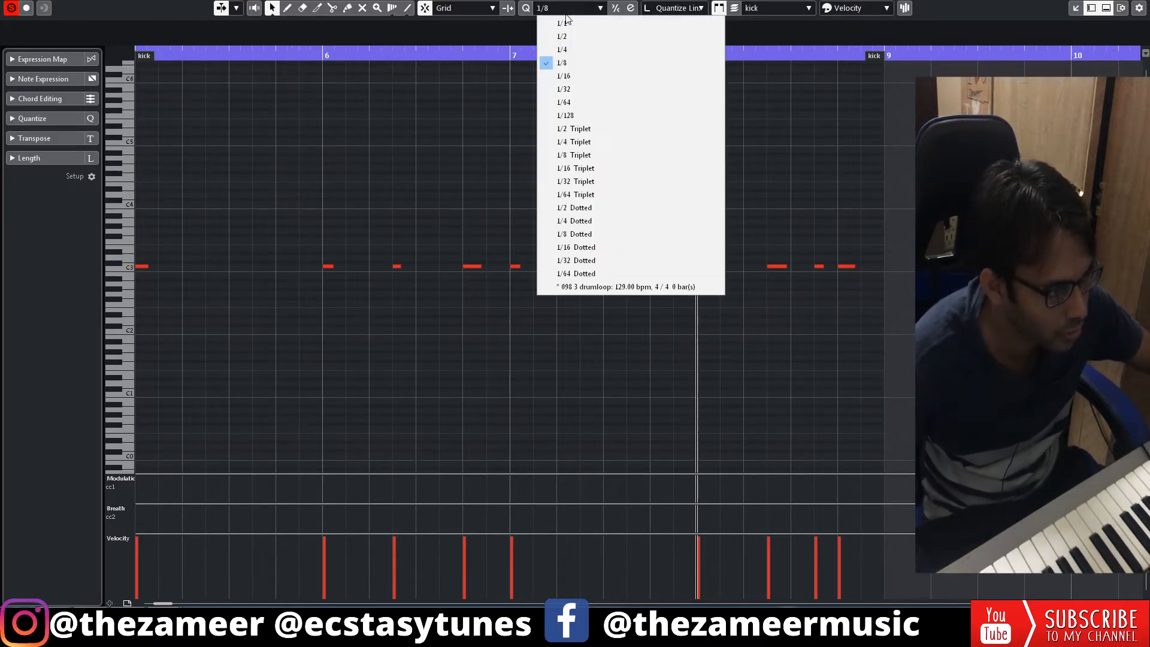
left_click(588, 76)
left_click(867, 266)
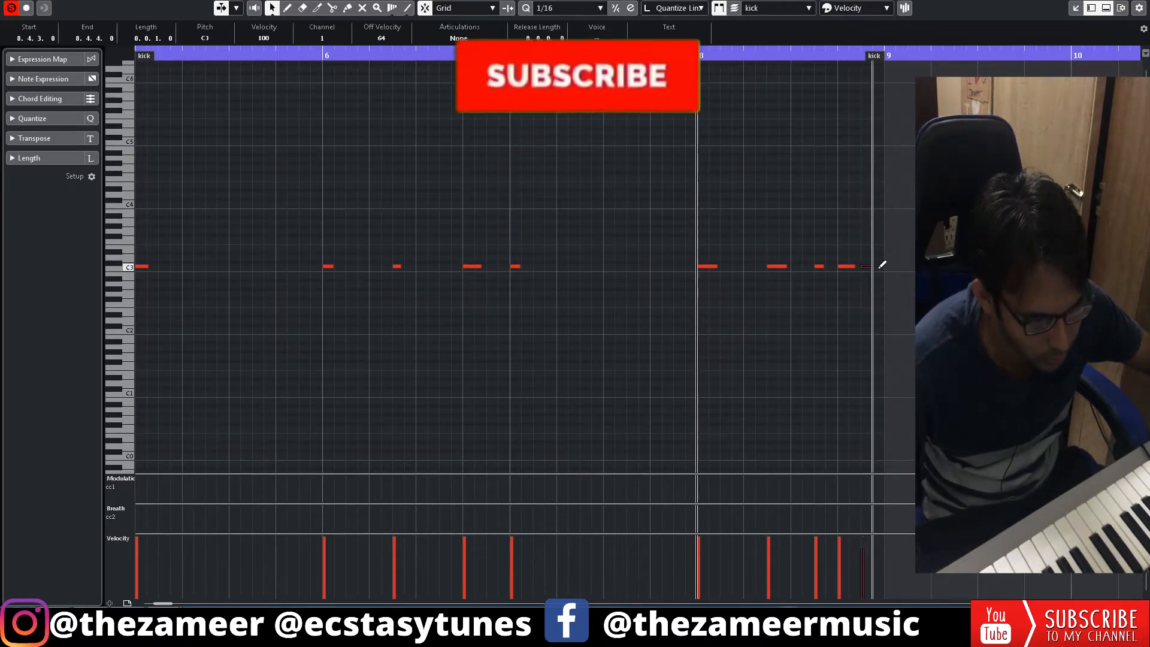
left_click(878, 264)
left_click(875, 290)
left_click_drag(860, 544, 892, 408)
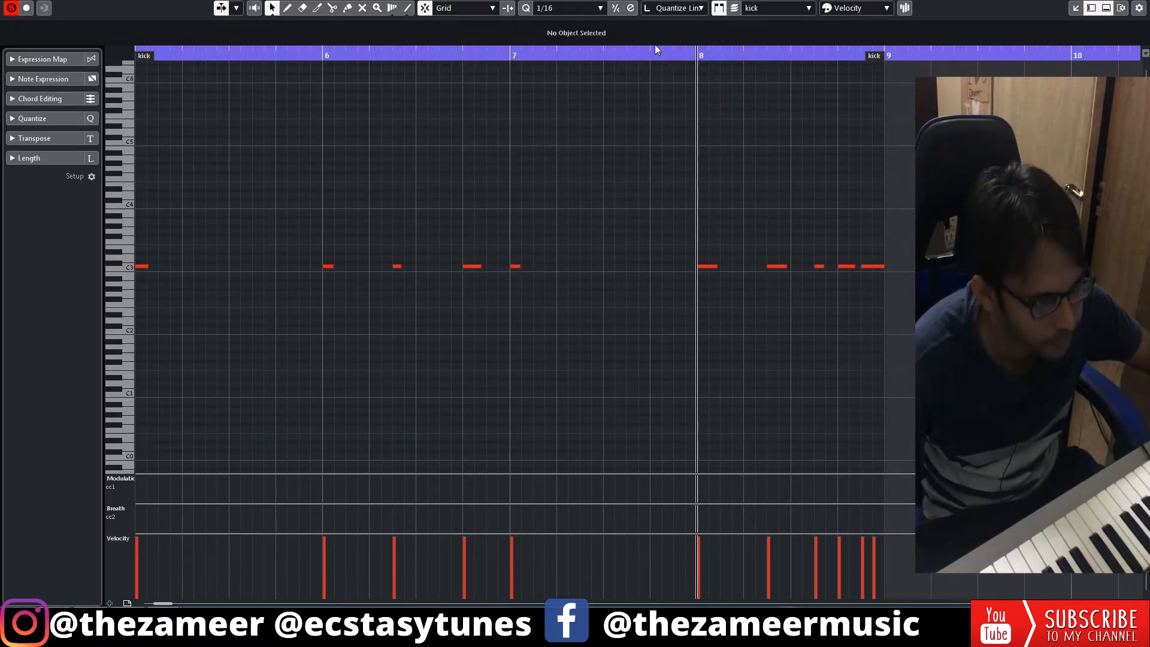
Step: Play back the revised kick fill in bar 8 and return to the arrangement
key("space")
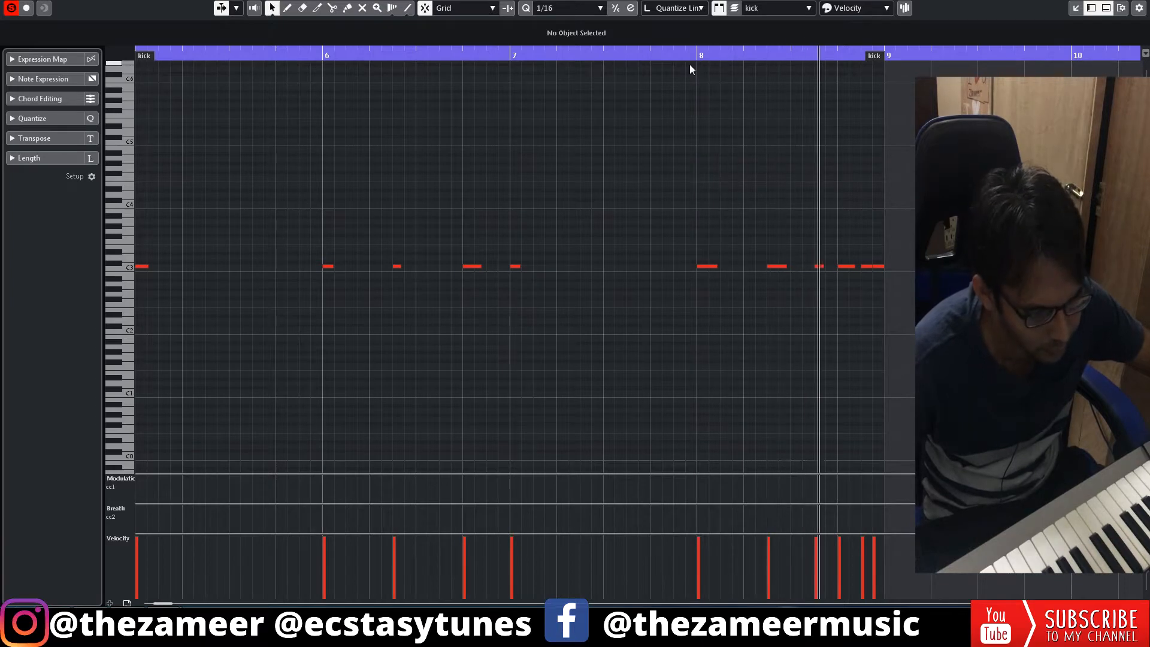
key("Return")
key("Return")
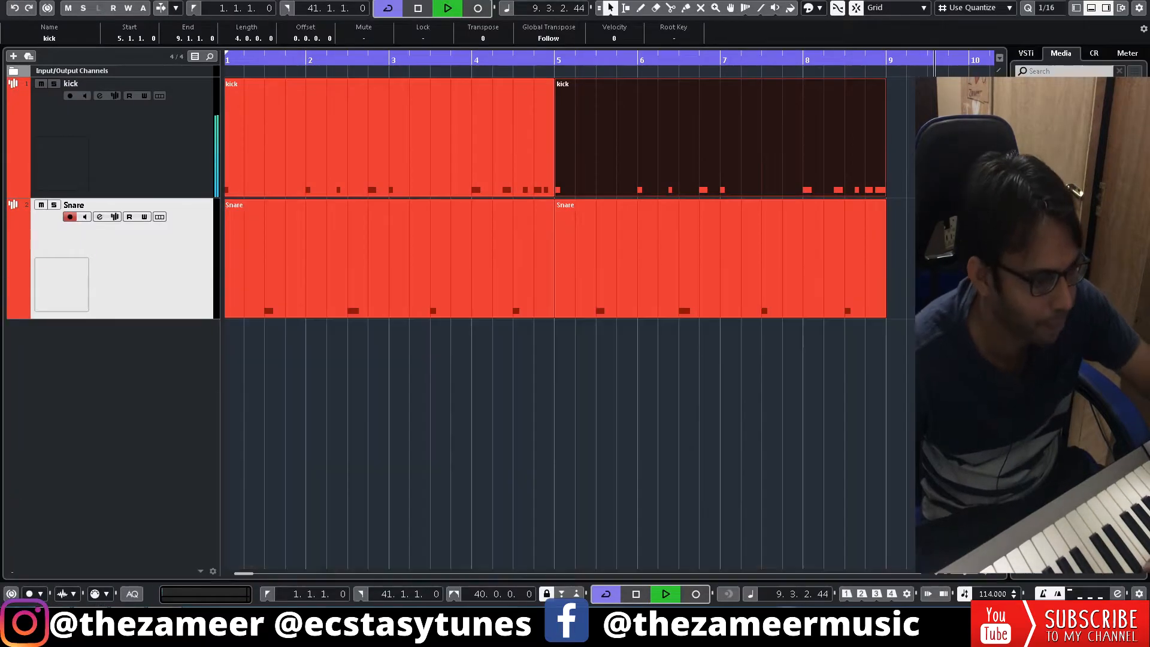
left_click(925, 275)
key("space")
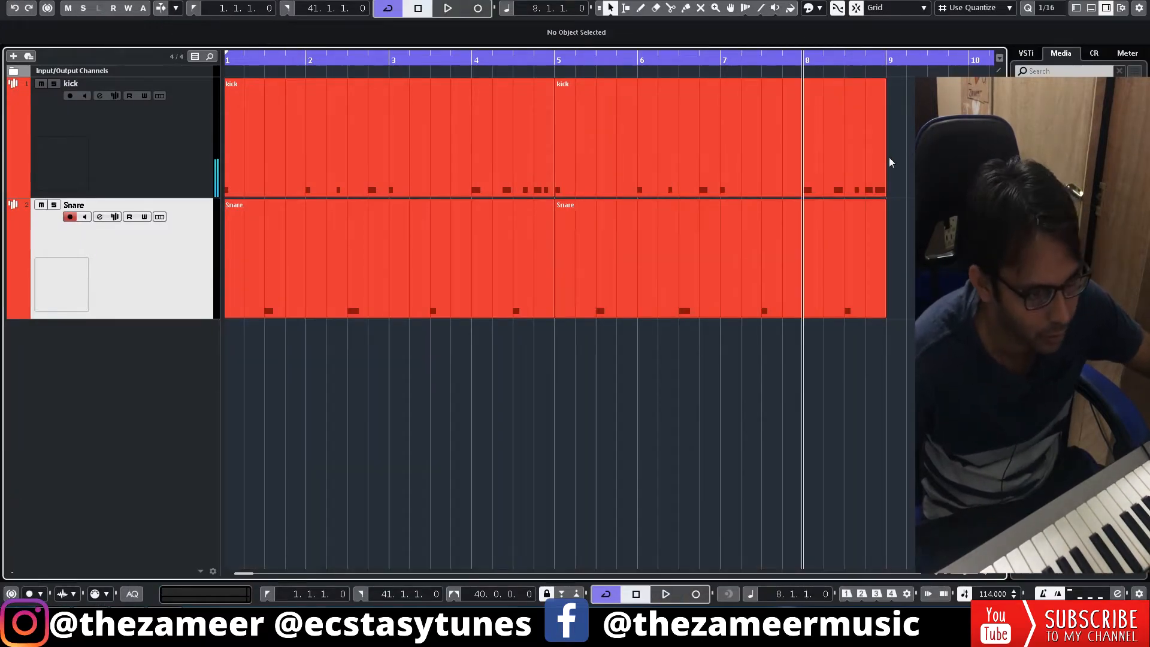
Step: Set the loop range from bar 1 to bar 9 around all kick and snare parts
key("ctrl+a")
key("p")
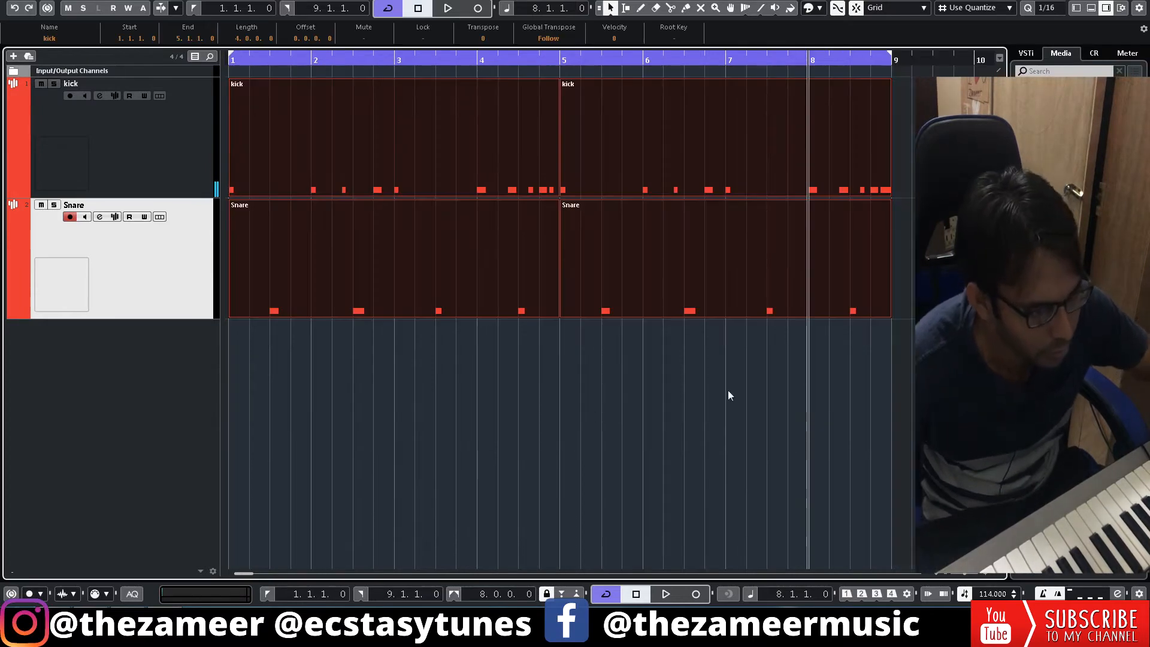
left_click(911, 190)
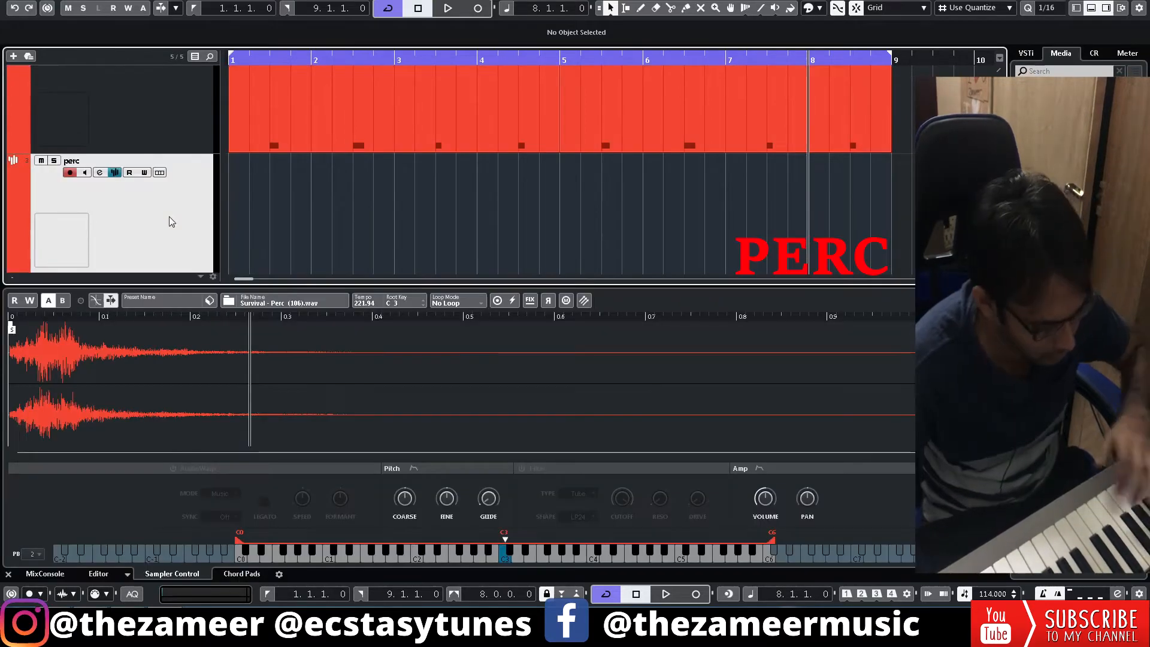
Step: Record two percussion hits on the perc track and trim the part to the first two bars
key("KP_Multiply")
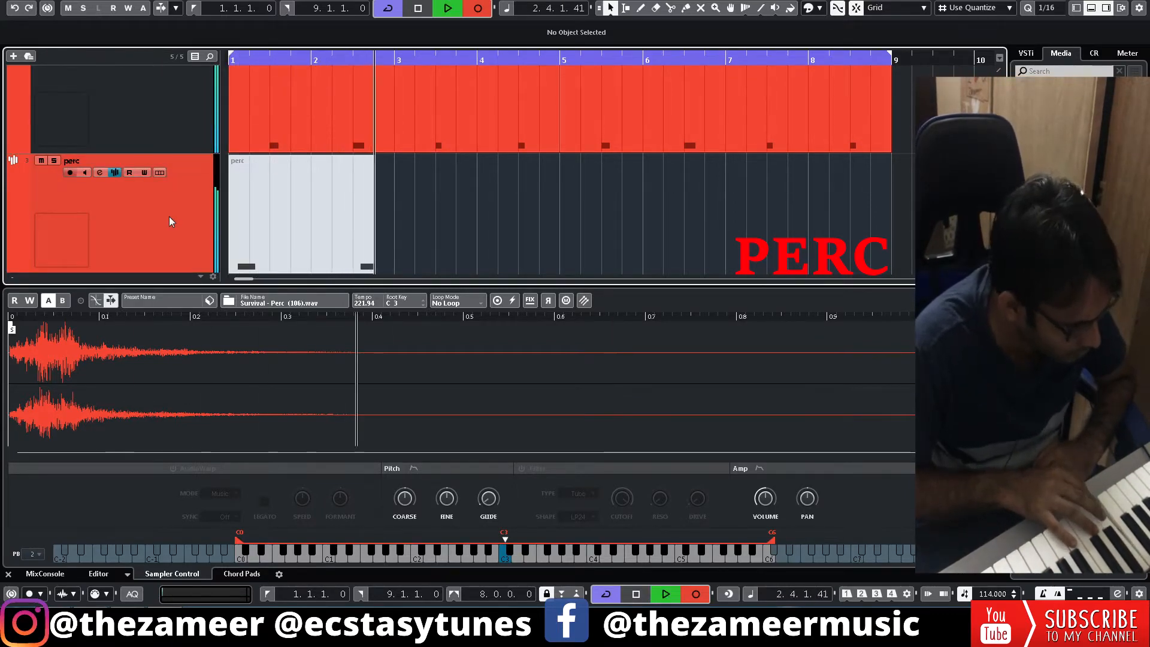
key("space")
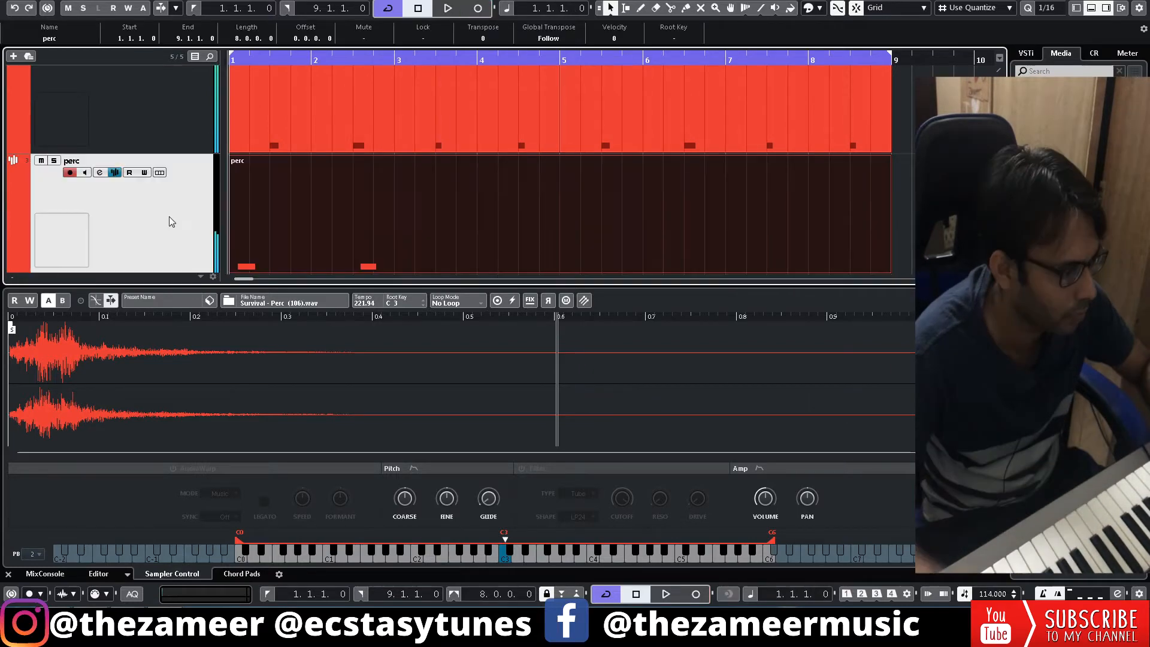
left_click(436, 223)
key("Delete")
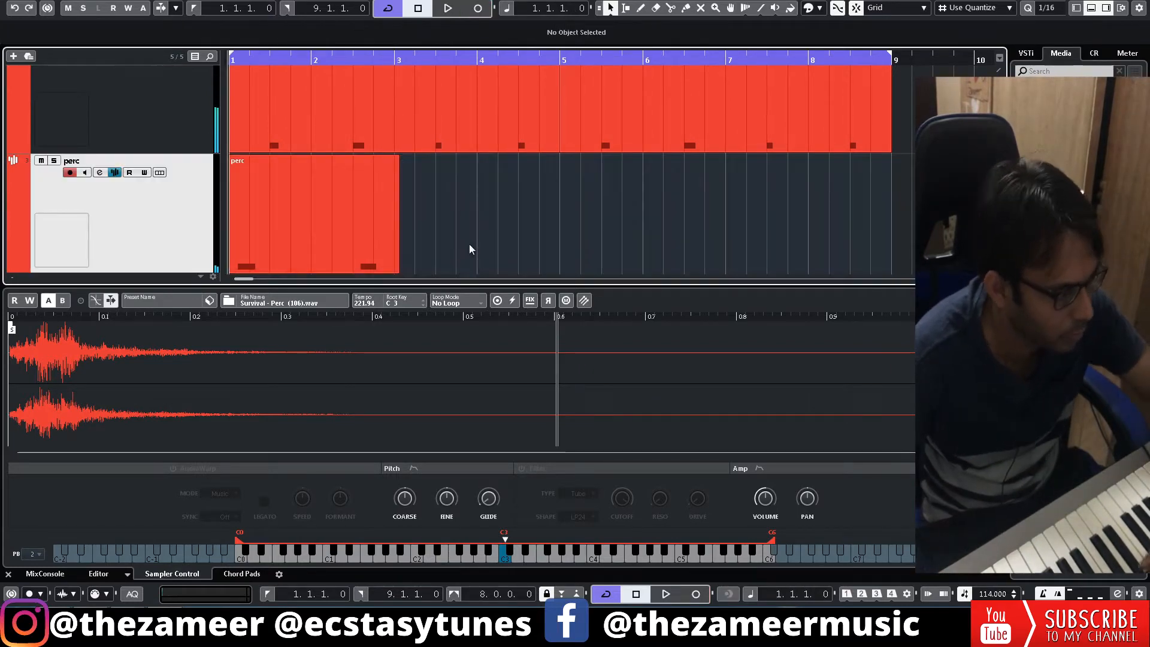
left_click_drag(397, 272, 394, 273)
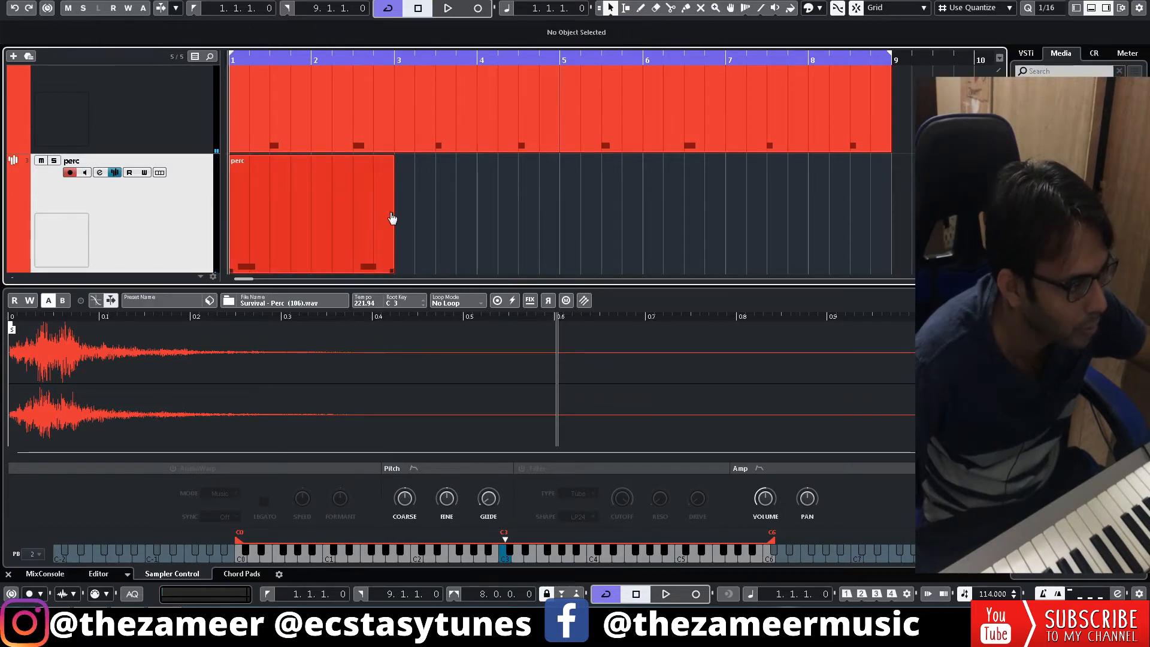
left_click(392, 223)
key("ctrl+d")
key("Delete")
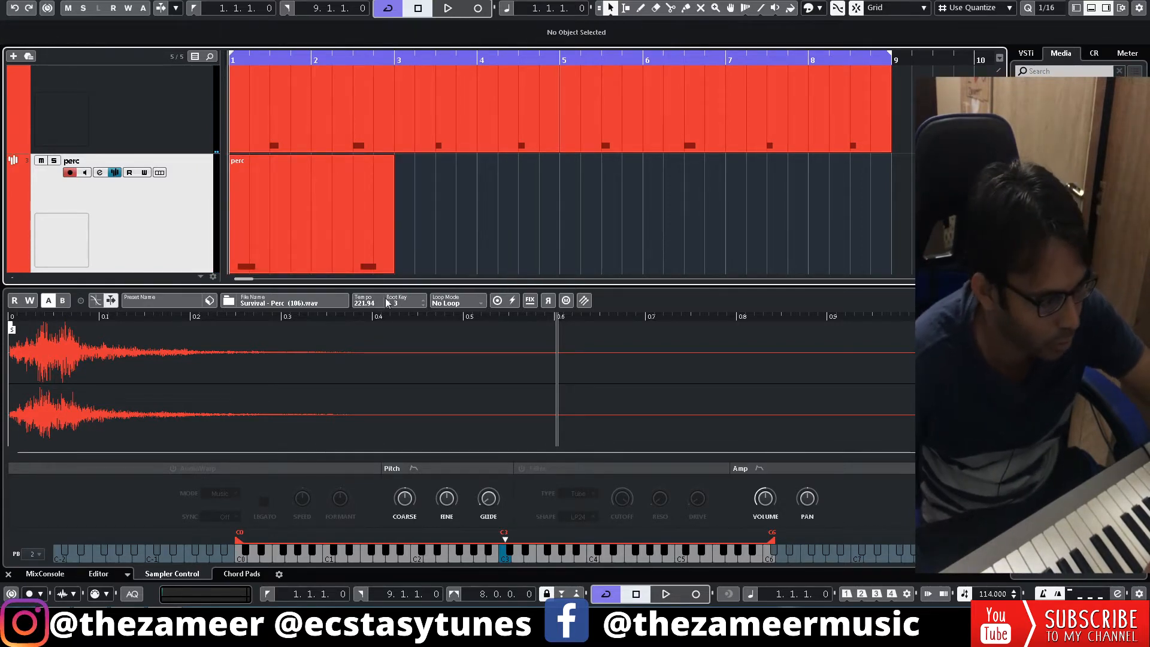
Step: Quantize both notes of the perc part to 1/16, raise them to full velocity and start playback
double_click(339, 249)
left_click(975, 300)
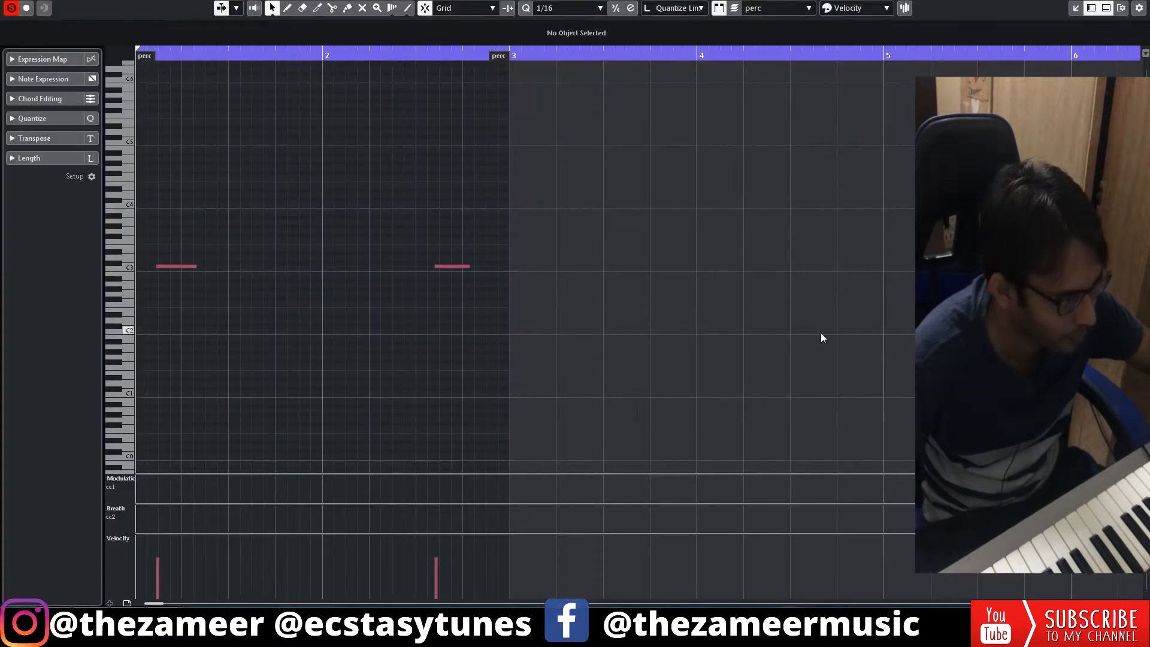
left_click_drag(762, 214, 177, 304)
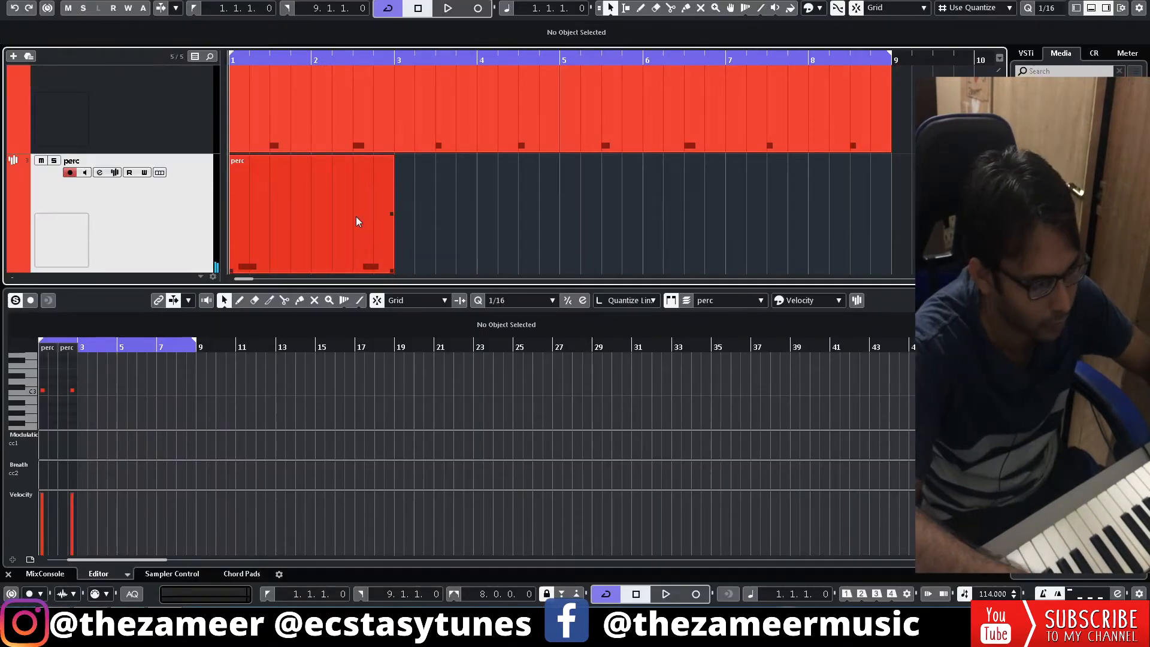
key("space")
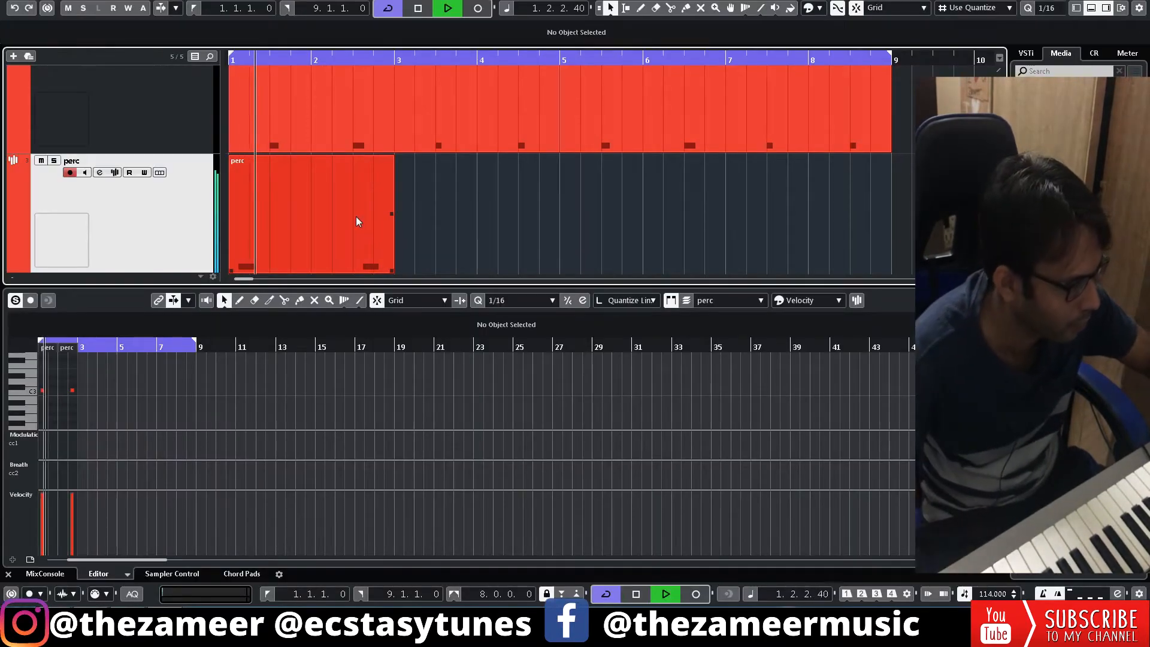
left_click_drag(391, 220, 576, 207)
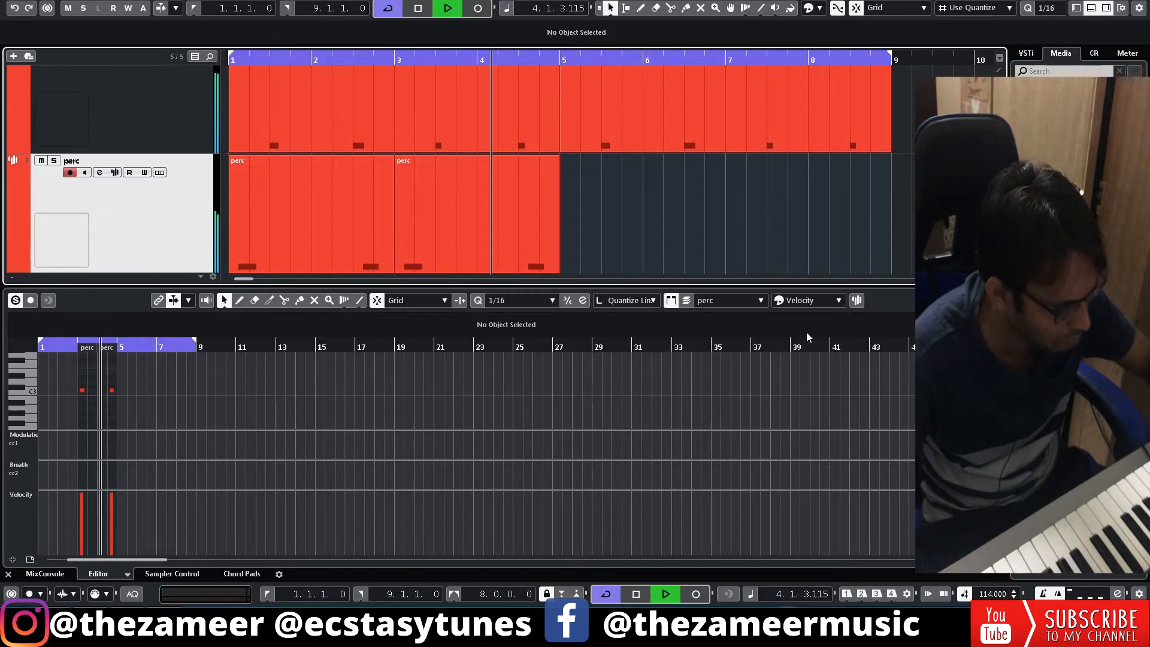
key("space")
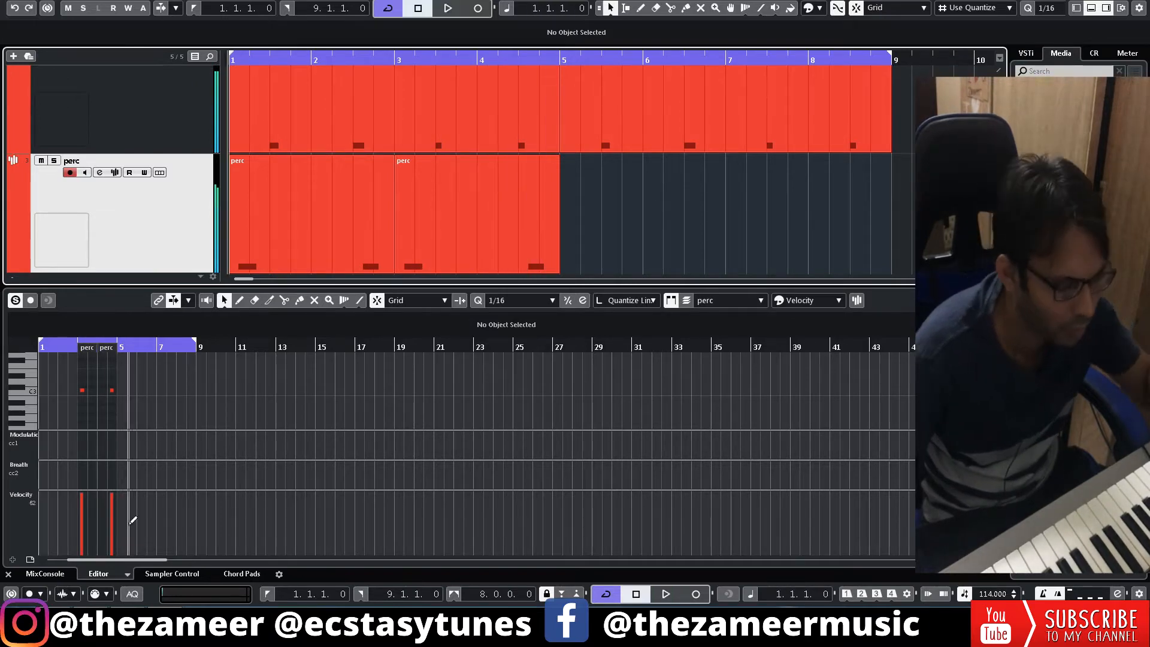
left_click(84, 521)
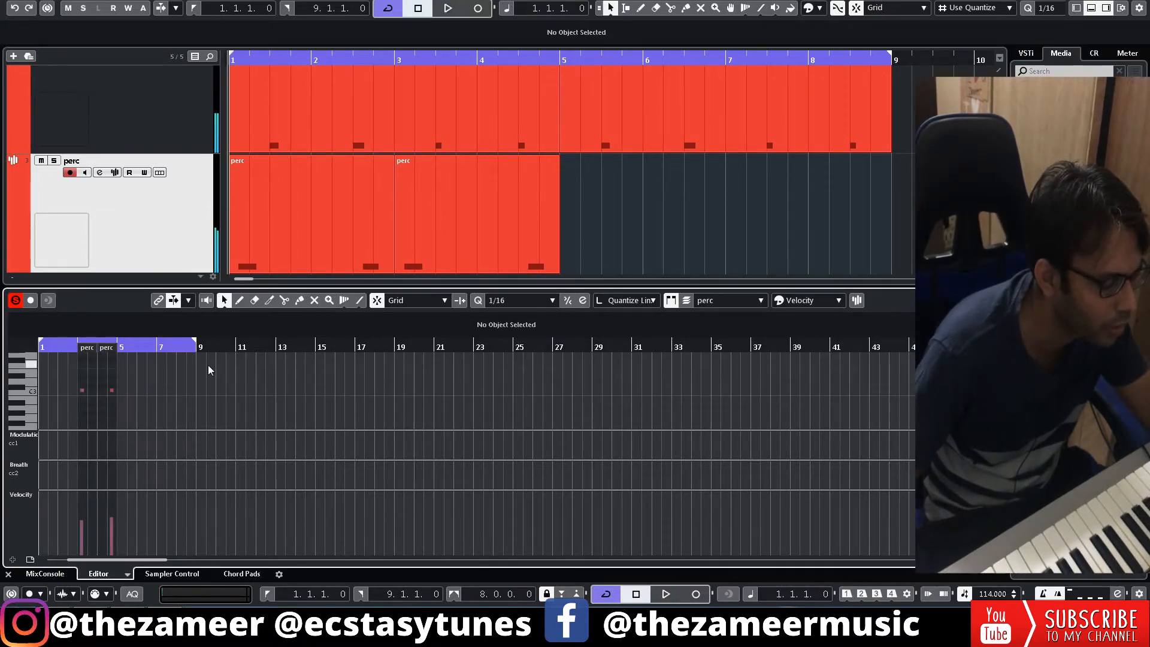
left_click(495, 221)
key("Delete")
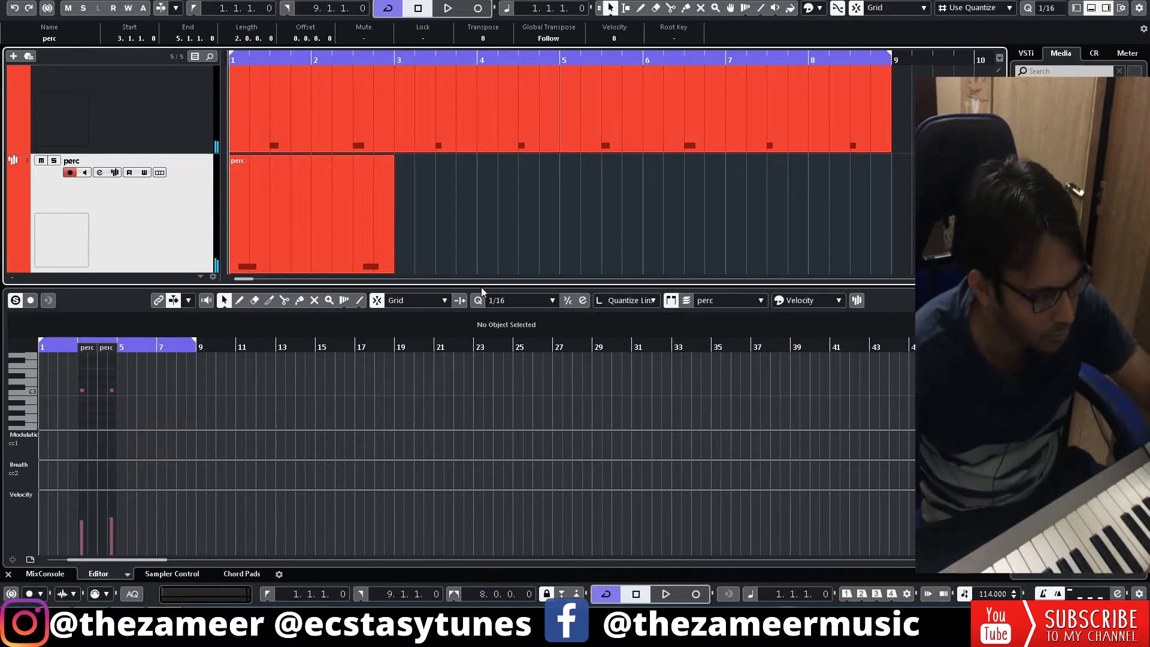
Step: Lower the velocities of both notes in the two-bar perc part and listen to the result
left_click(330, 239)
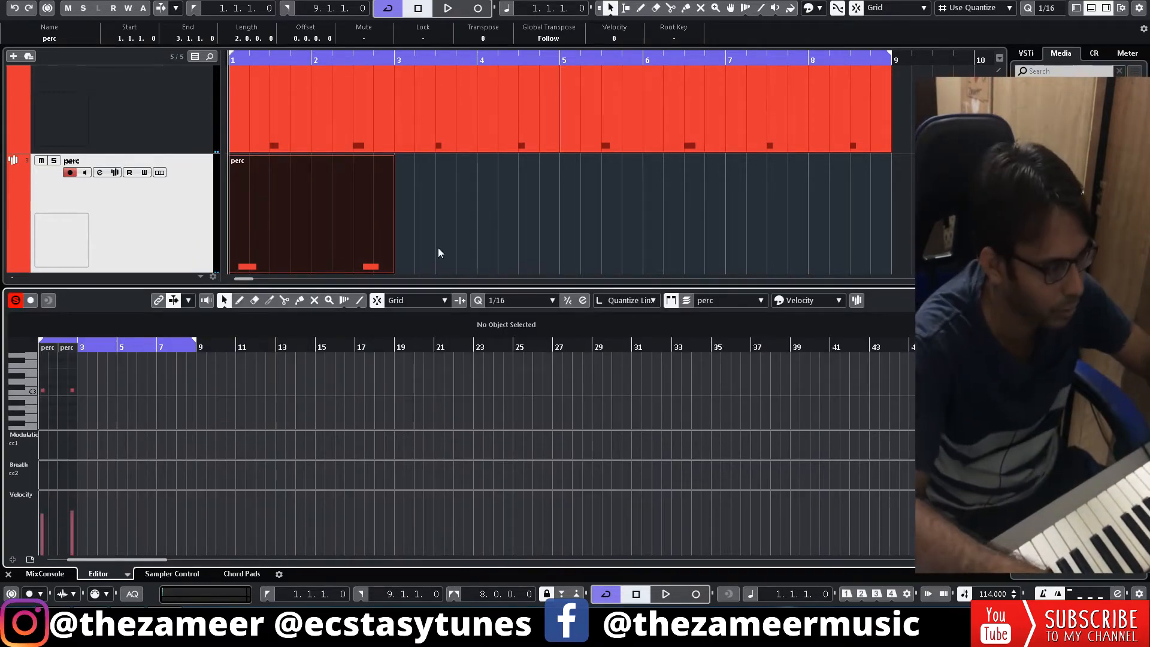
key("space")
key("space")
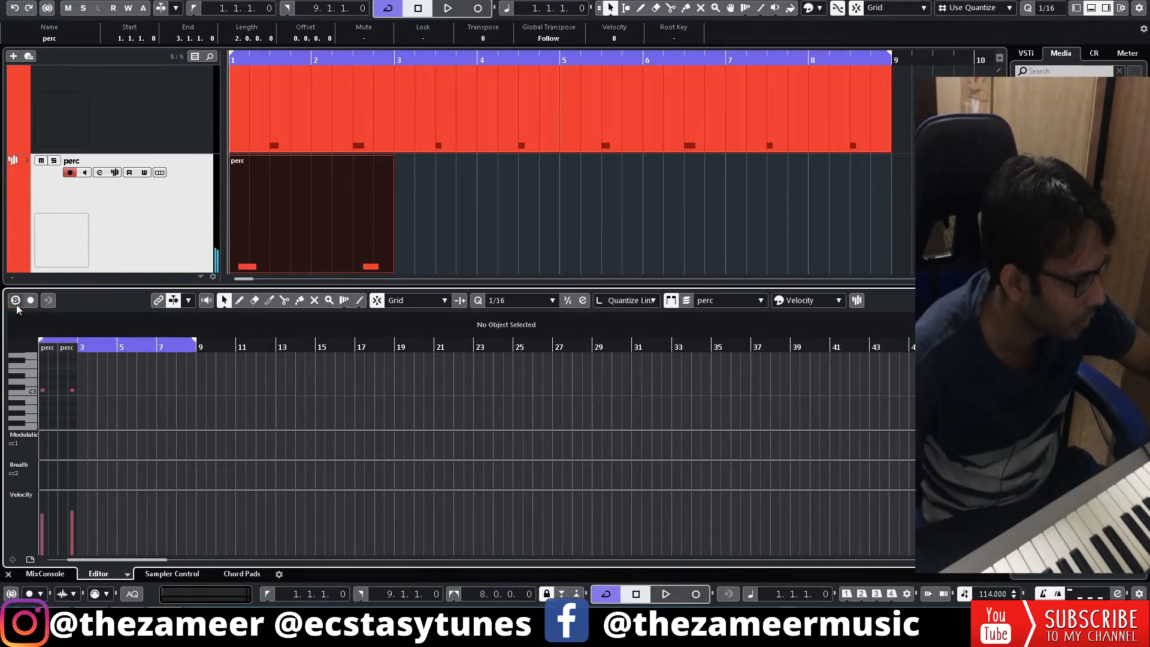
Step: Listen to the two-bar perc part, then repeat it along its track up to bar 9
key("space")
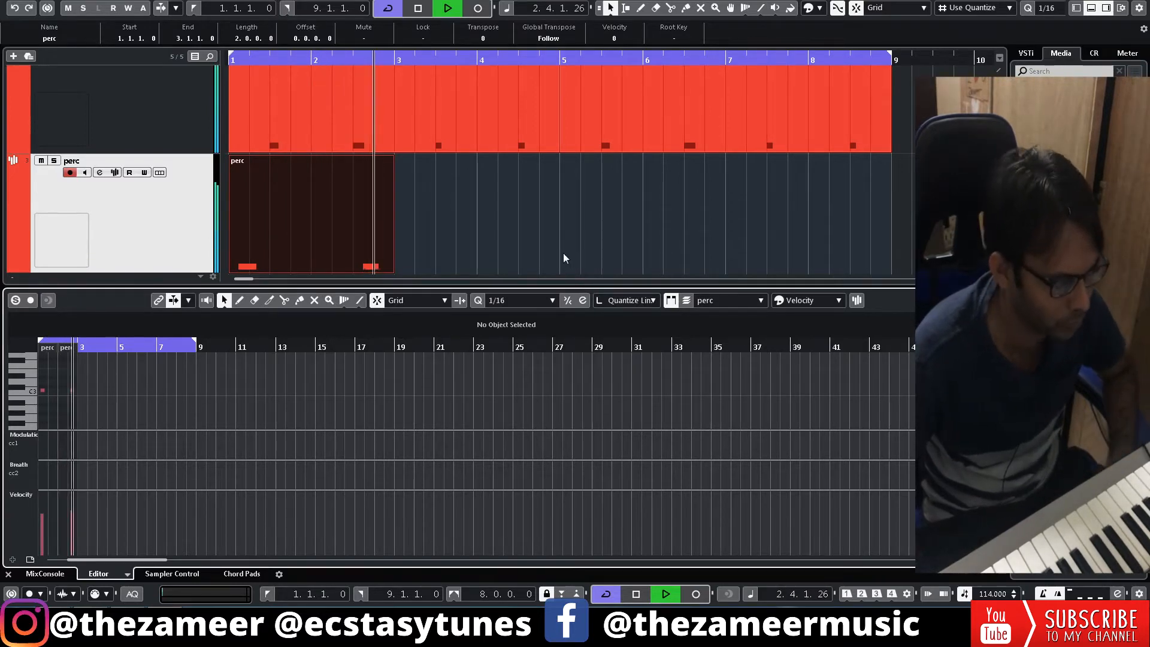
key("space")
left_click_drag(386, 216, 883, 218)
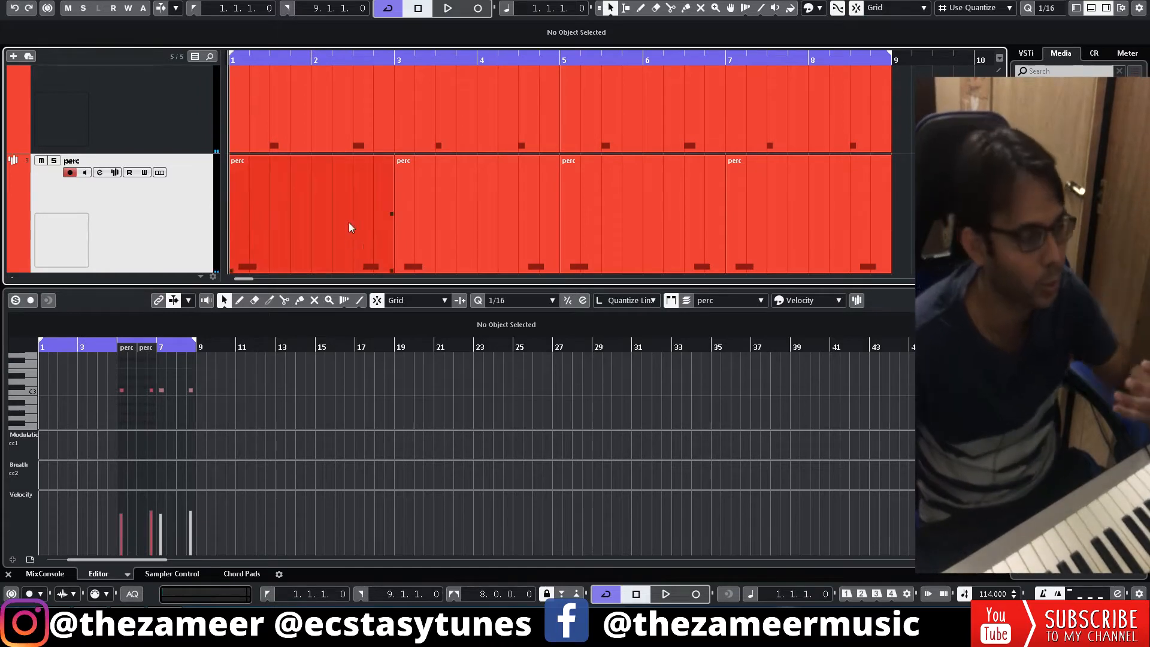
scroll(434, 217, "up", 2)
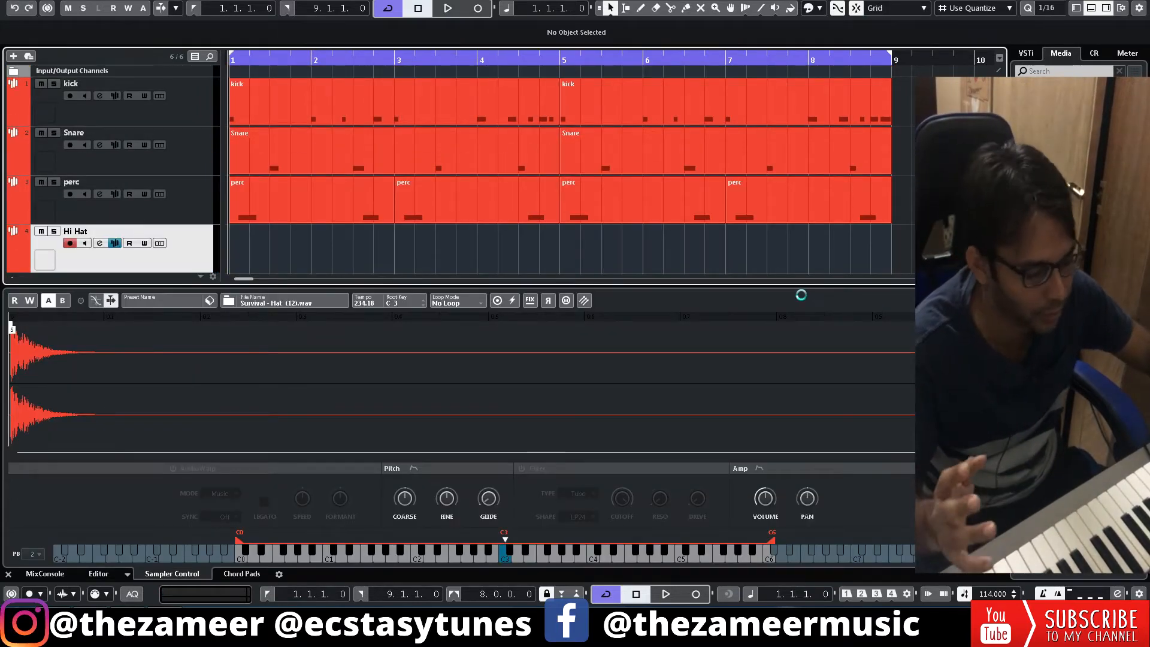
Step: Record a steady hi-hat pattern on the Hi Hat track, split the part at bar 5 and delete the remainder
key("KP_Multiply")
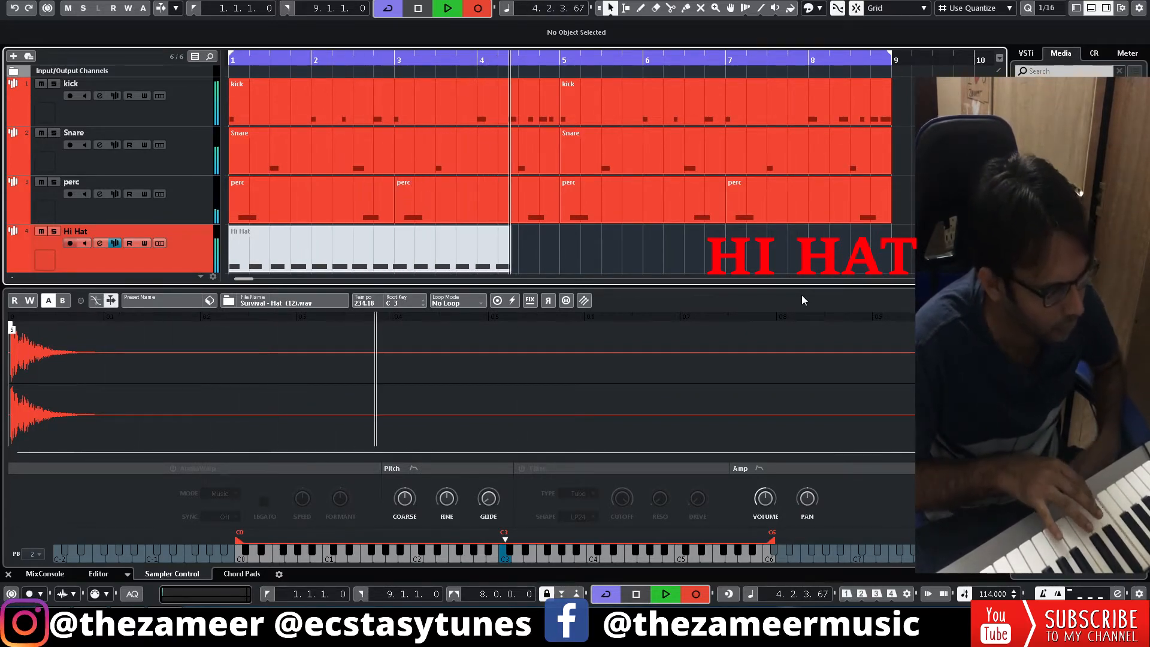
key("space")
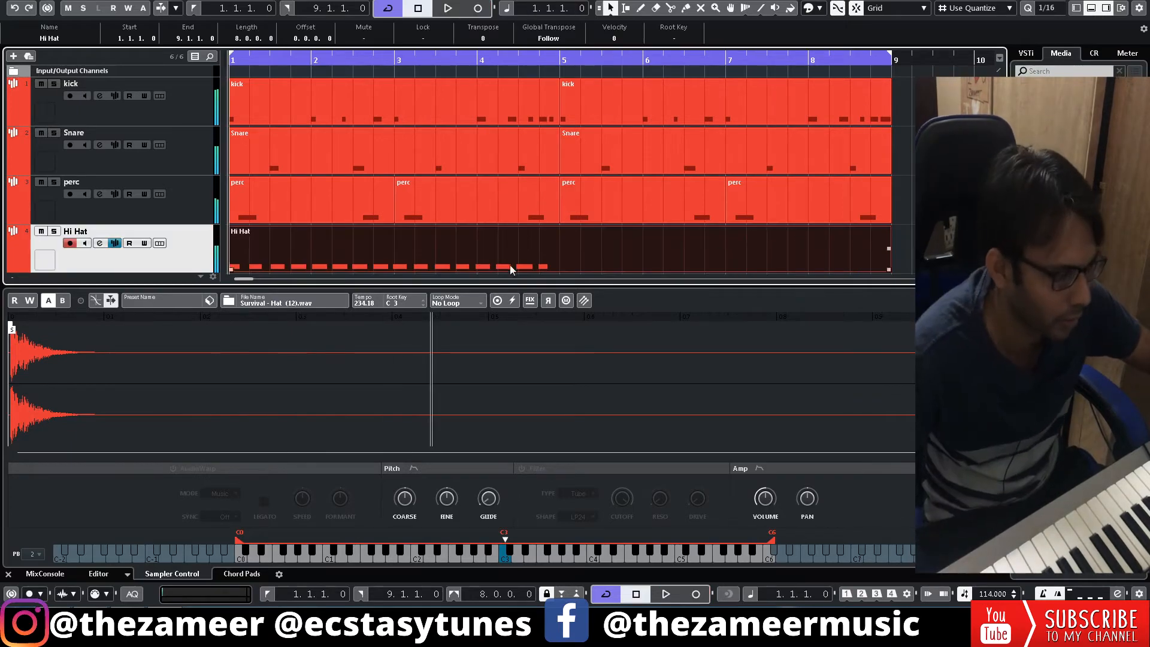
left_click(560, 262, "alt")
key("Delete")
Step: Quantize all notes of the Hi Hat part to a 1/16 grid with 12% swing and close the editor
double_click(451, 259)
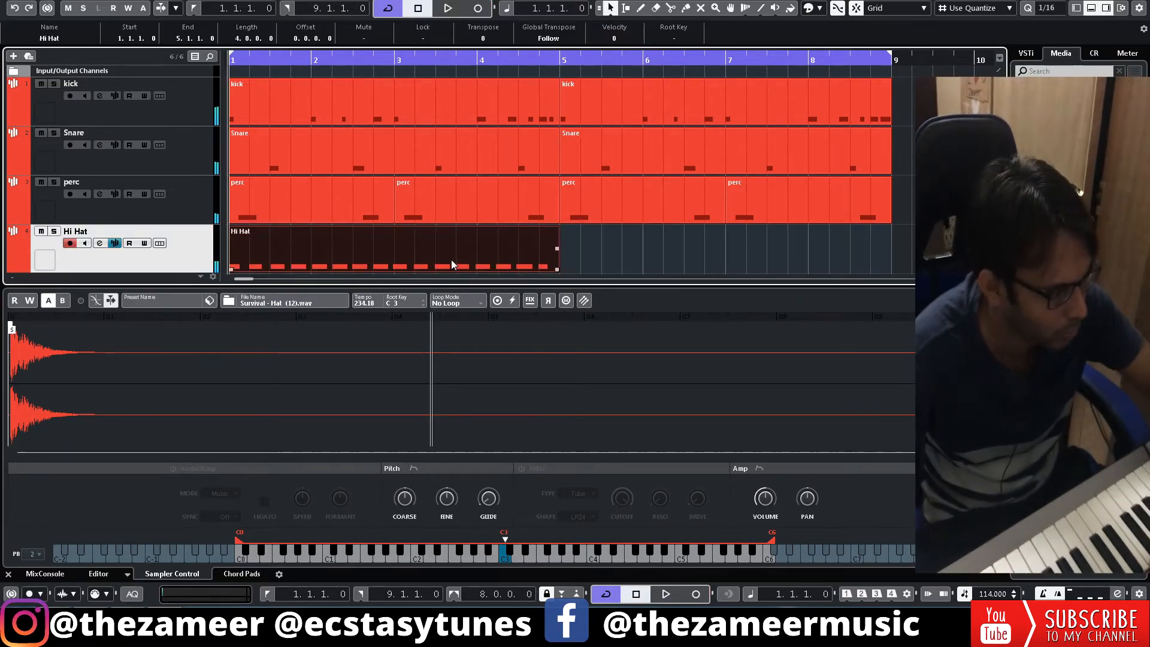
key("ctrl+a")
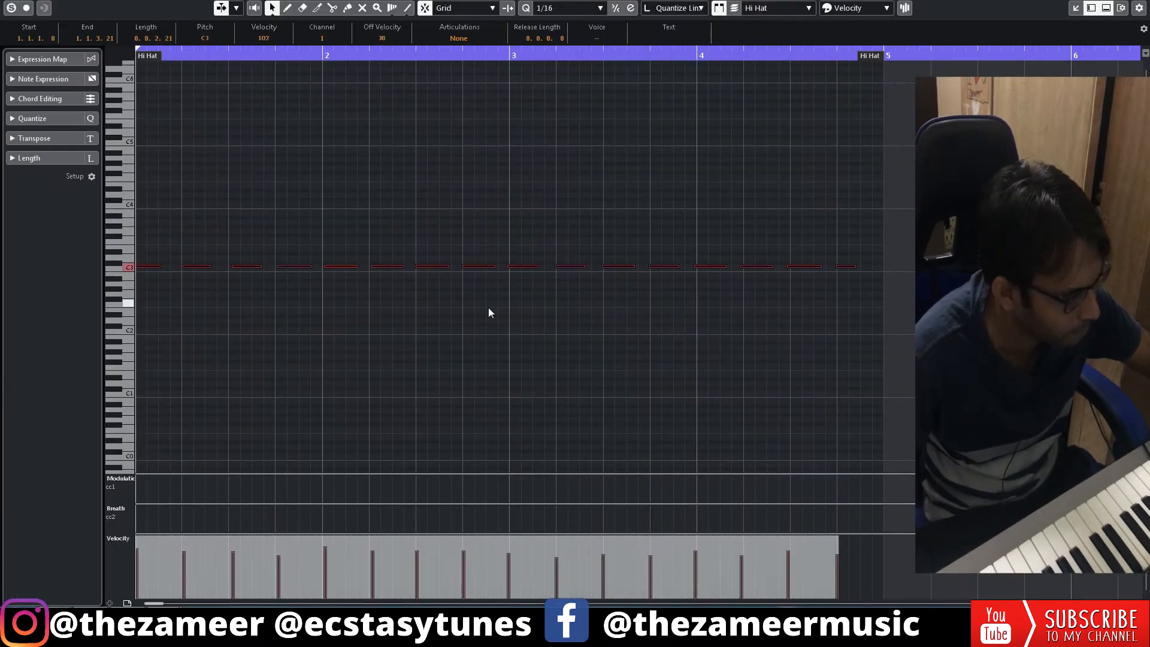
left_click(308, 420)
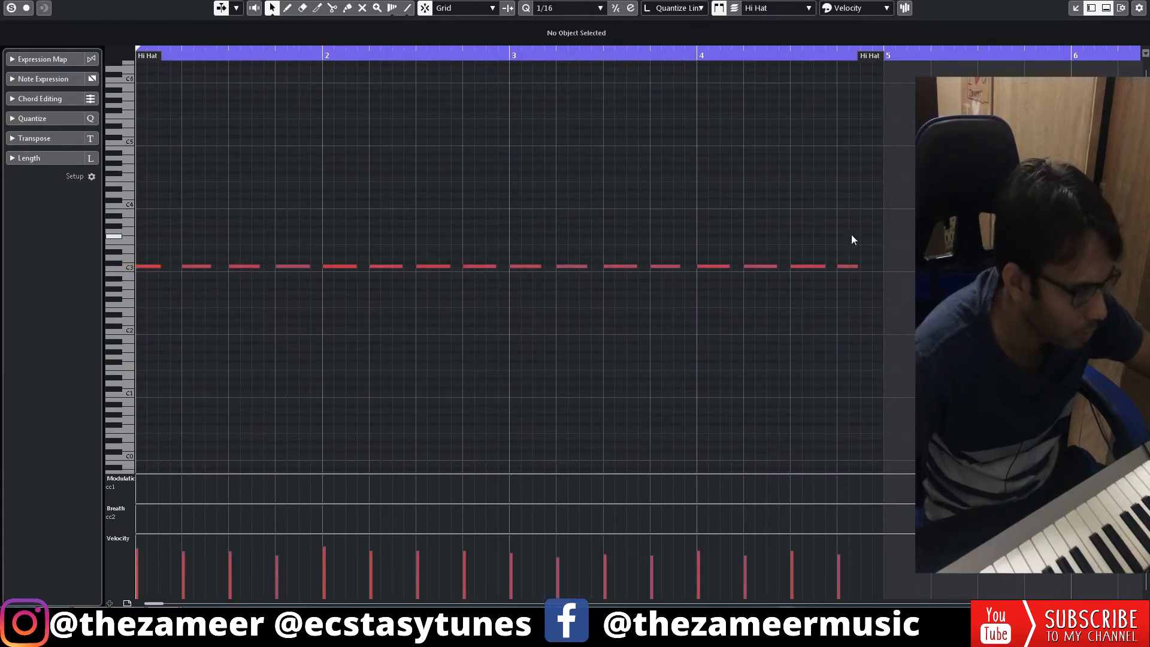
left_click(12, 118)
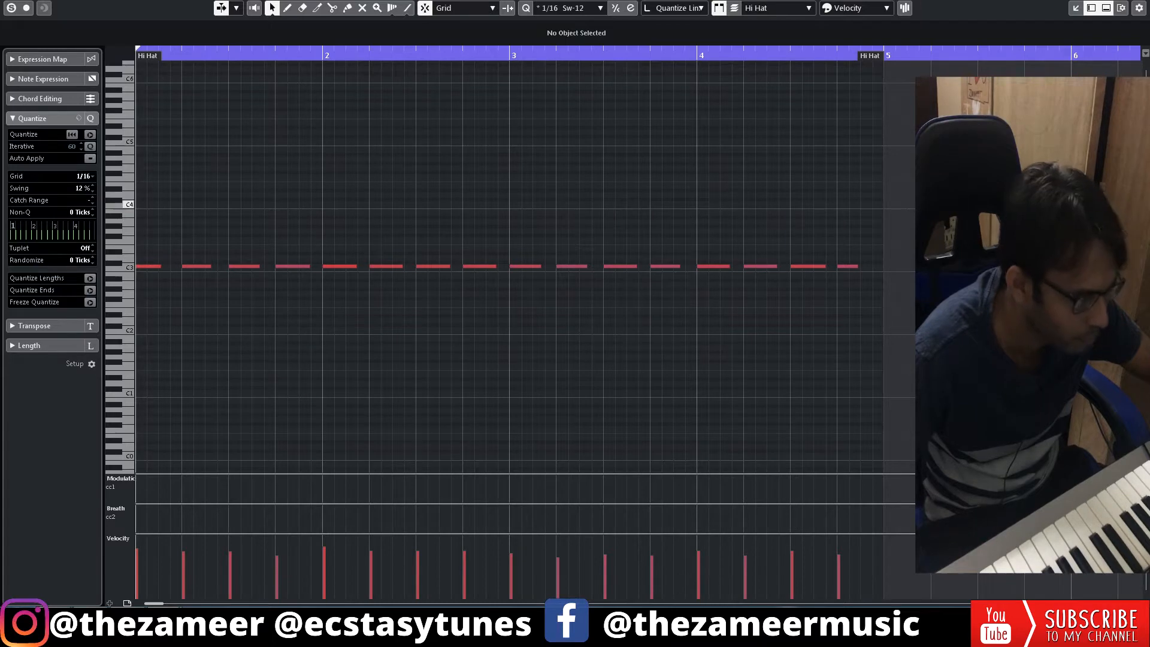
key("ctrl+a")
key("Return")
key("Return")
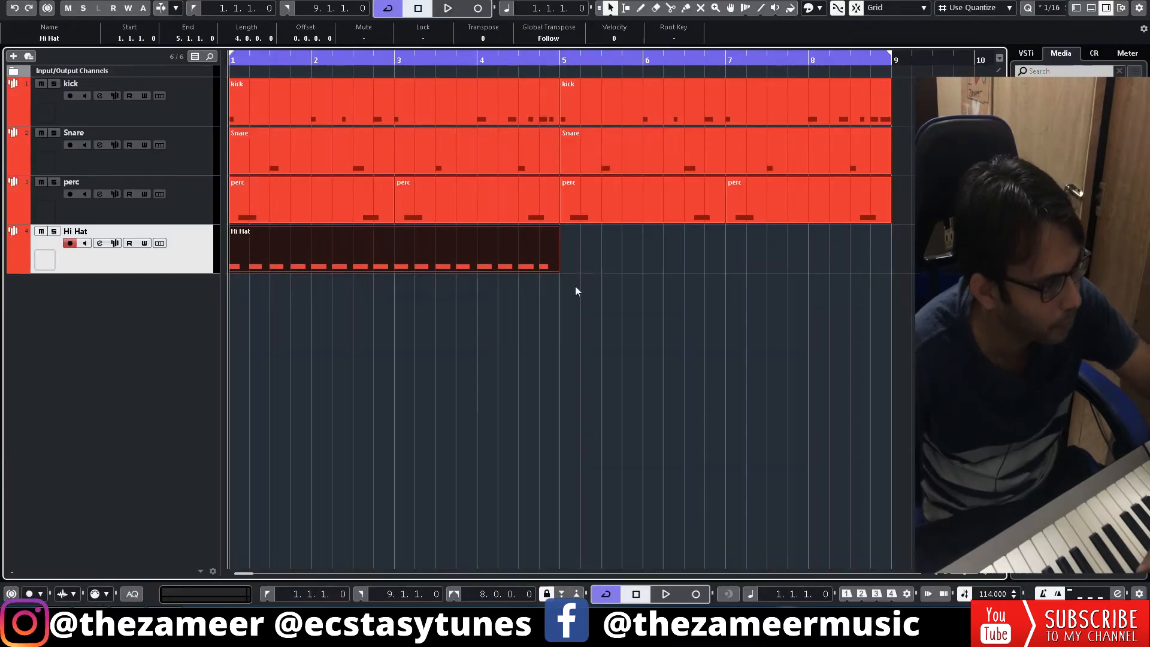
Step: Duplicate the four-bar Hi Hat part so the copy fills bars 5 to 8
left_click(574, 285)
left_click(557, 255)
key("ctrl+d")
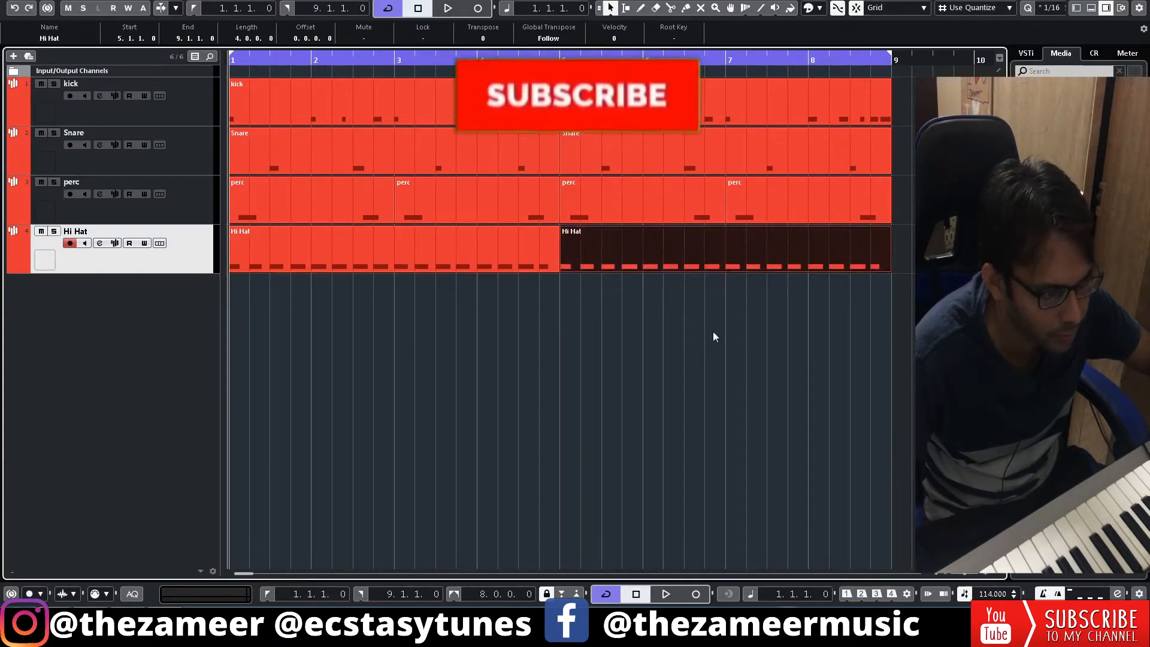
Step: Quantize both notes of the first perc part to the 1/16 grid with 12% swing
left_click(295, 239)
left_click(268, 208)
key("Return")
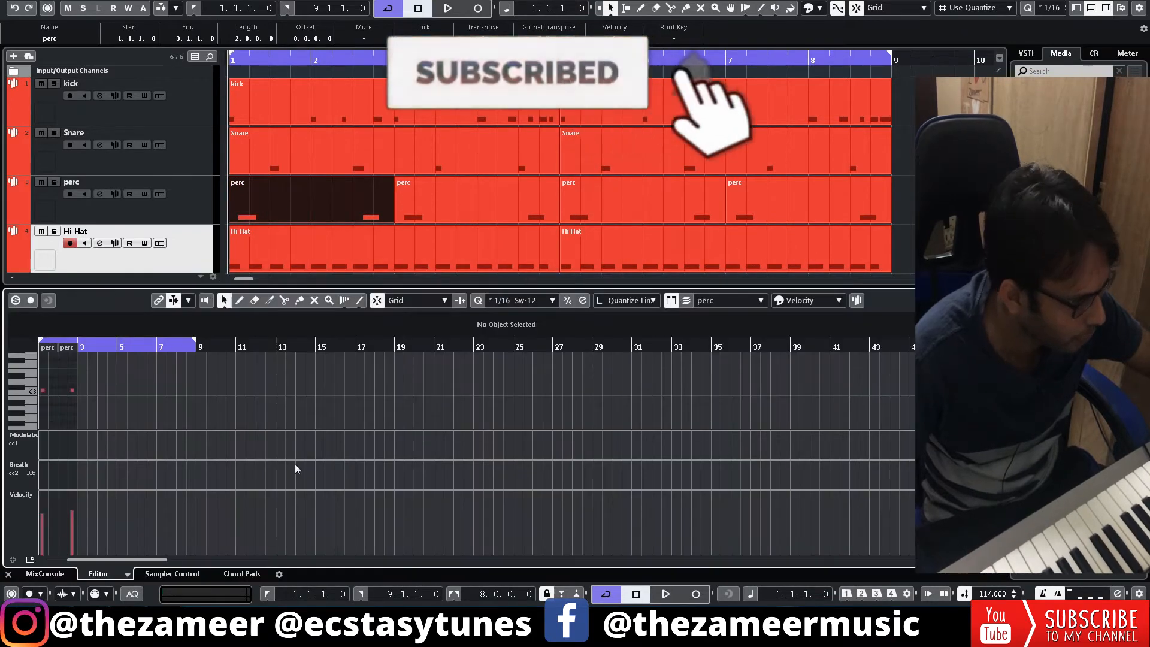
key("Return")
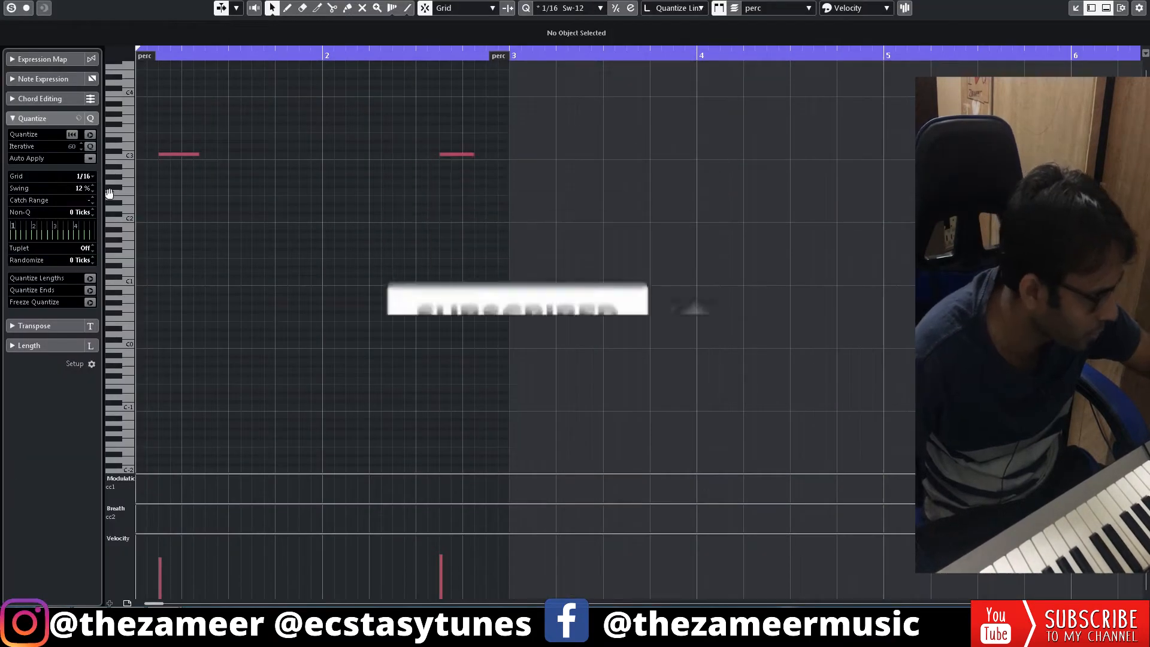
key("ctrl+a")
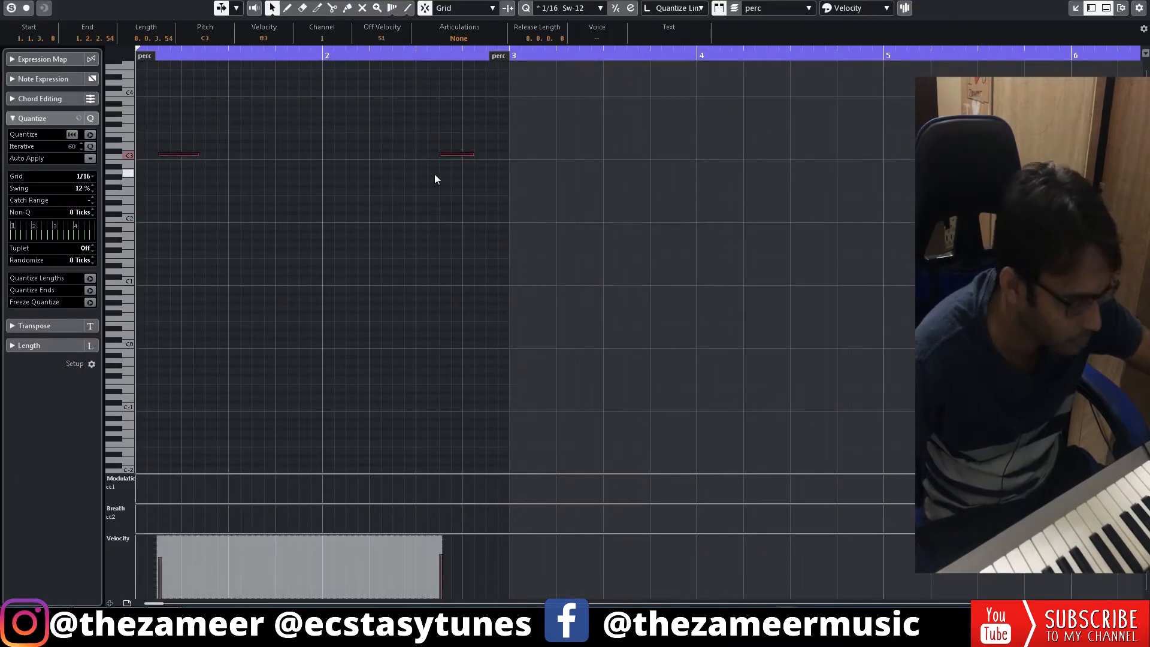
key("Return")
Step: Delete the three old perc copies and repeat the swung first perc part up to bar 9
left_click(912, 222)
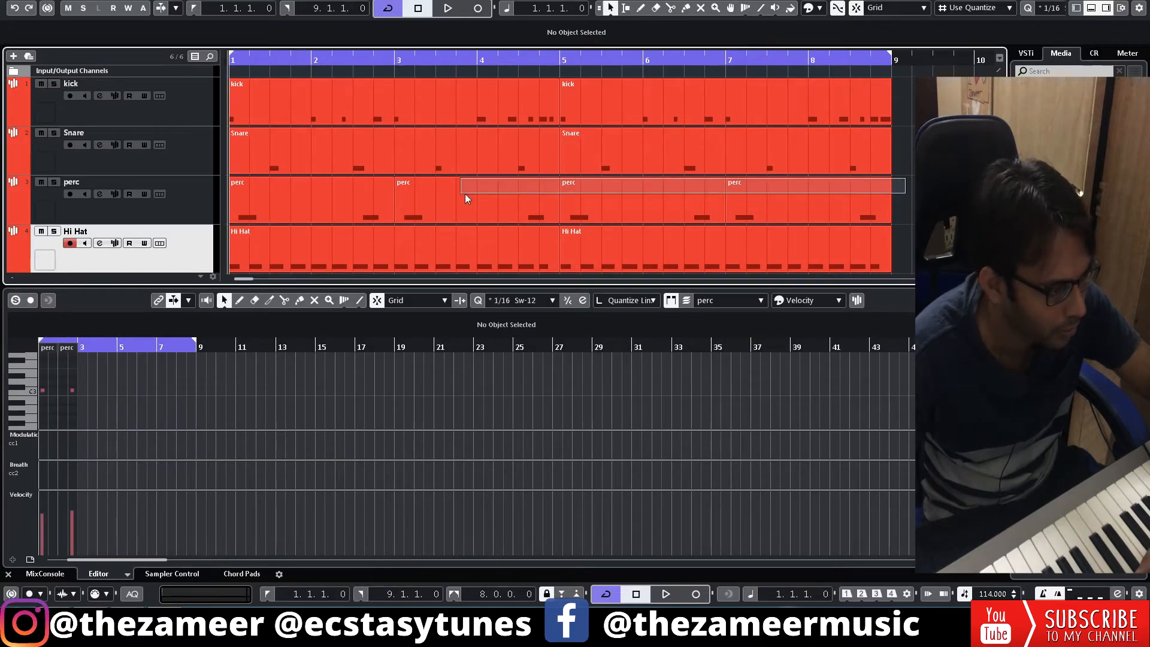
left_click_drag(510, 195, 425, 200)
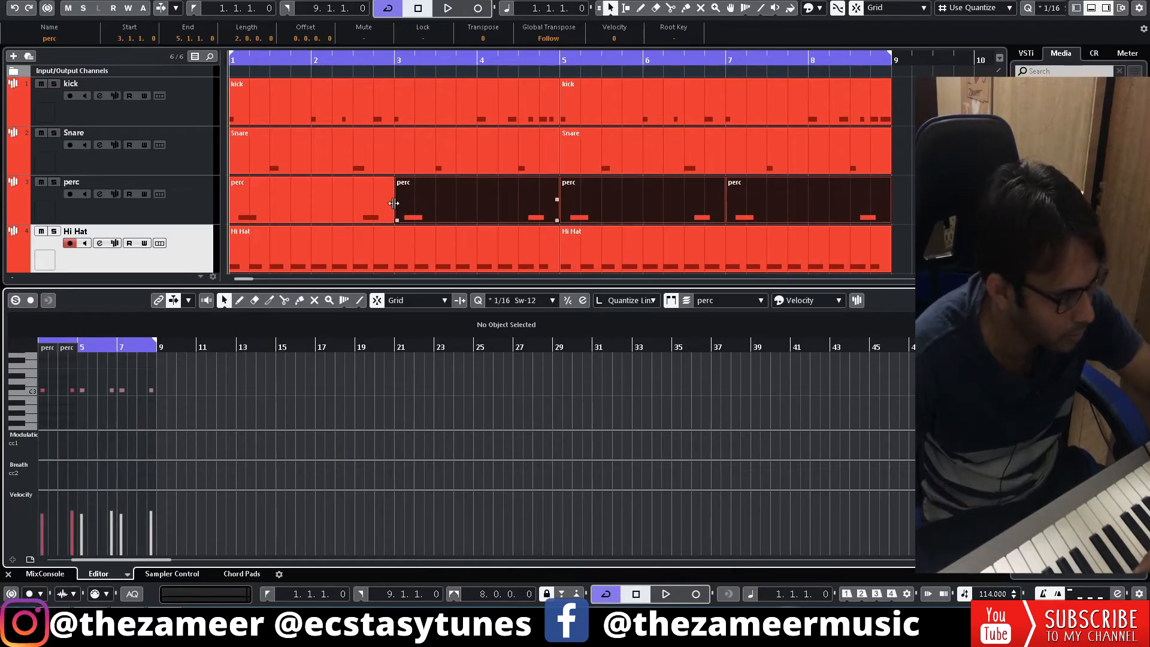
key("Delete")
left_click_drag(392, 204, 832, 195)
left_click(906, 190)
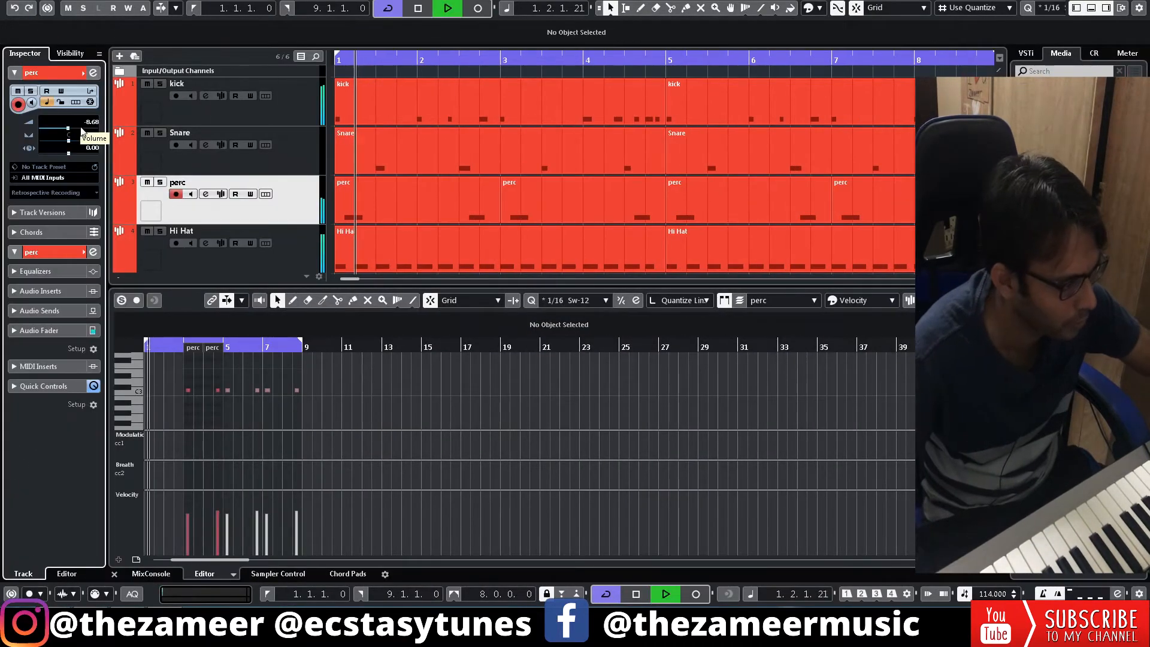
Step: Listen to the beat with the swung perc and hi-hat parts, and hide the lower editor
left_click(482, 187)
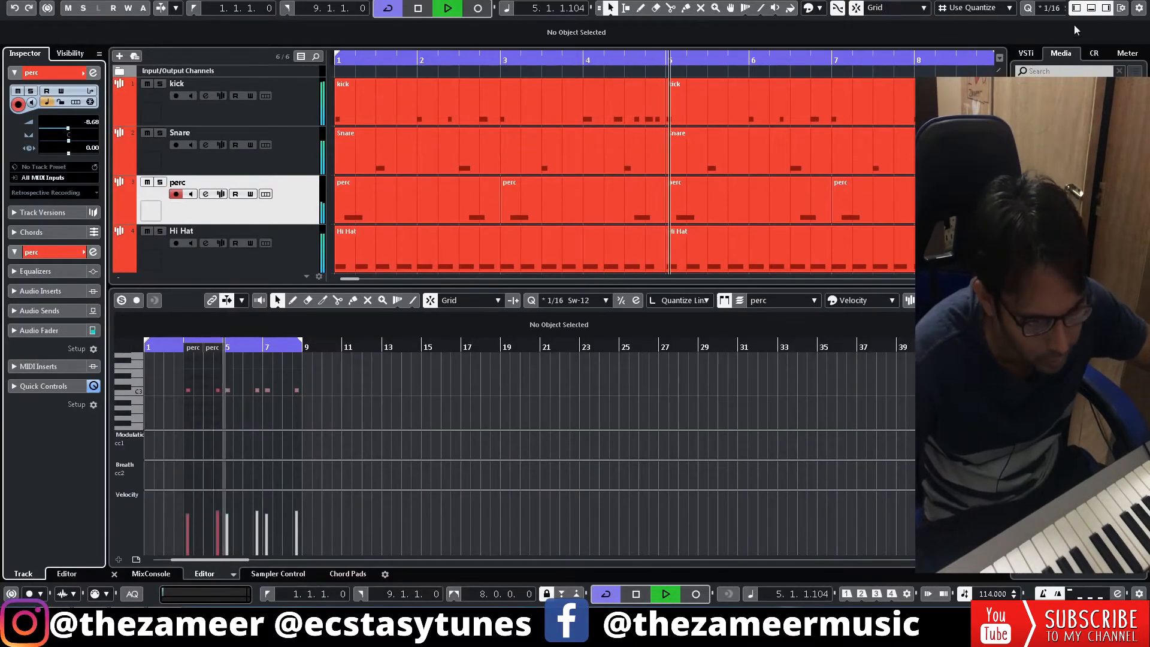
left_click(1091, 8)
key("space")
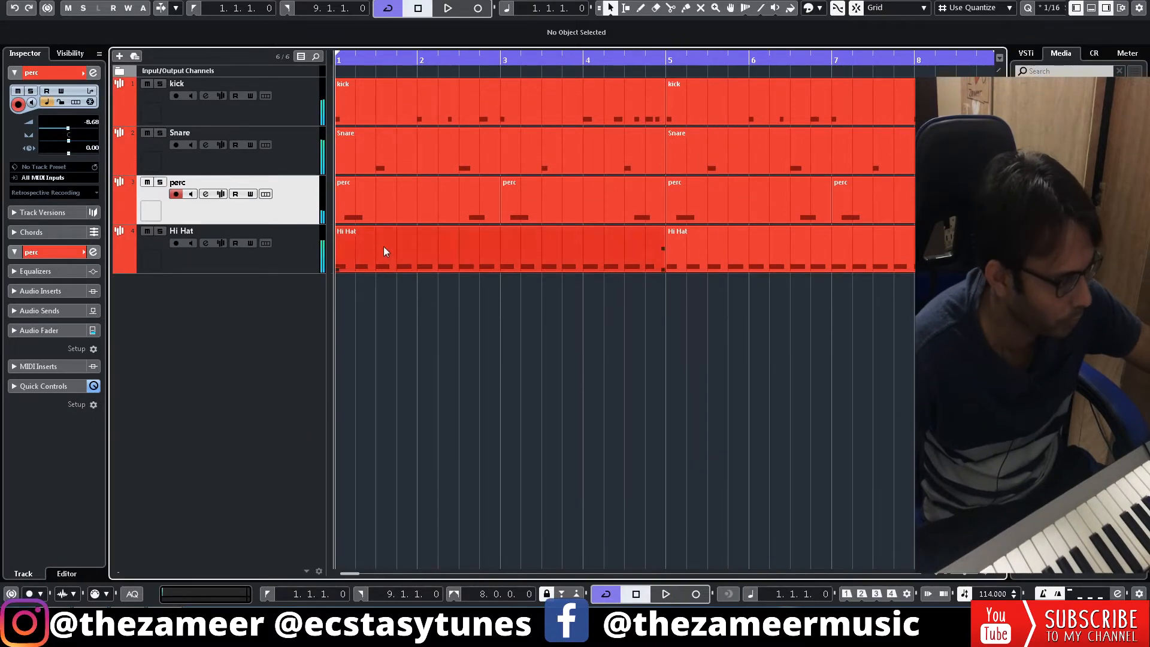
left_click(383, 250)
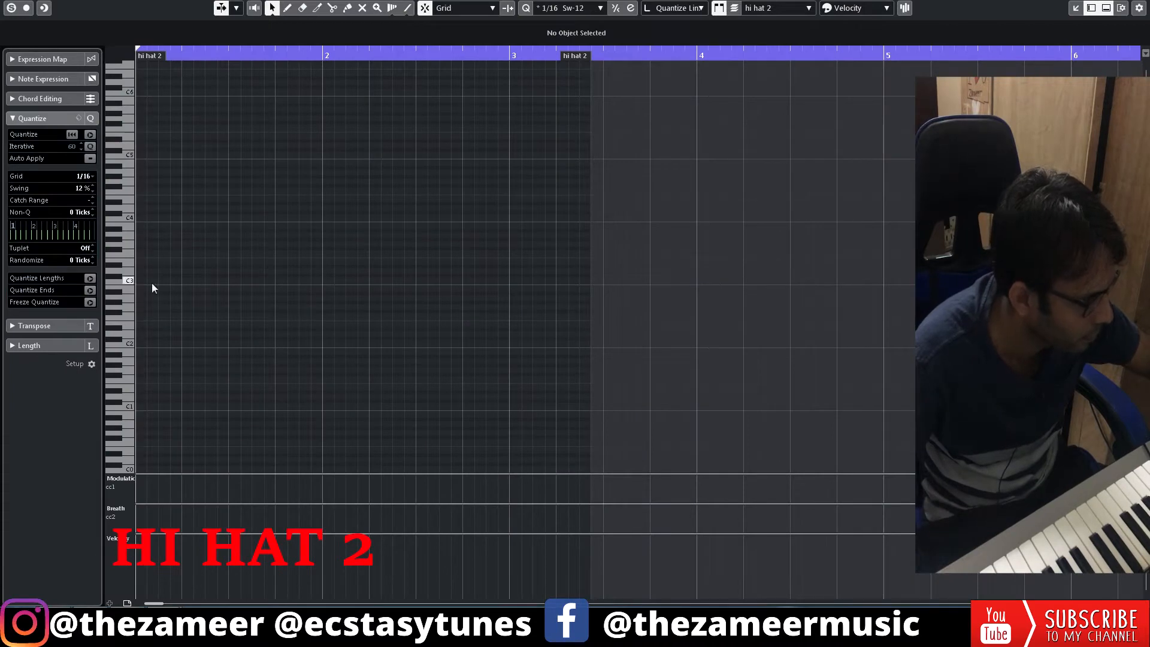
Step: Add two short C3 notes within beat 1 of the hi hat 2 part and copy the pair to beat 3
left_click(141, 279, "alt")
left_click(176, 278)
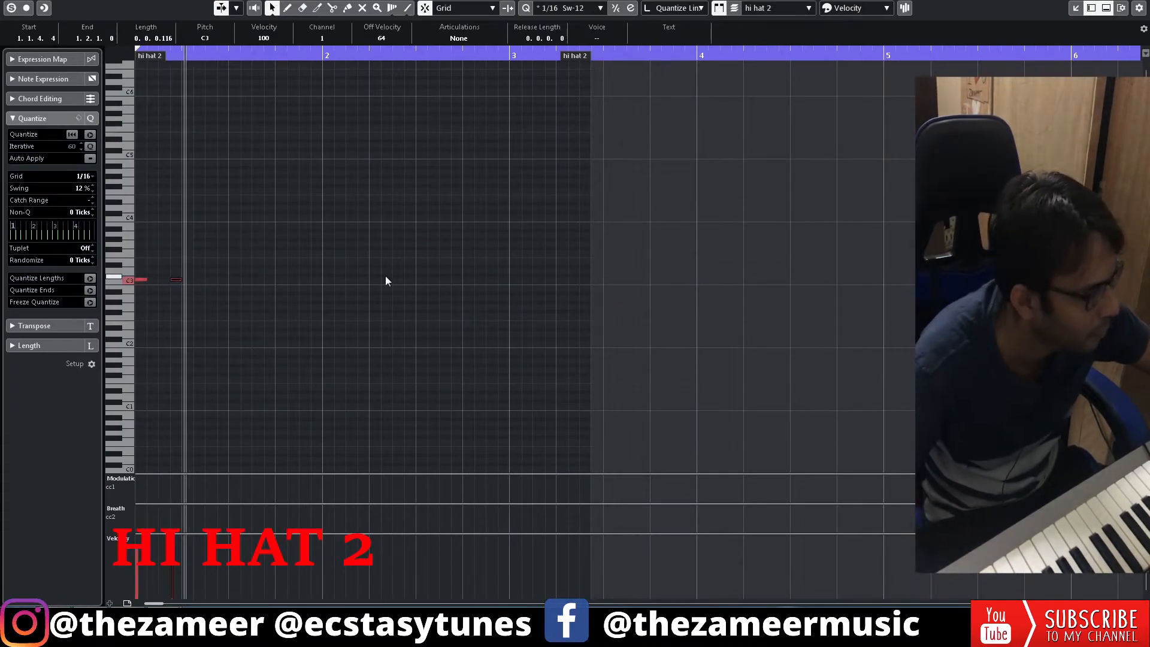
left_click_drag(213, 265, 121, 284)
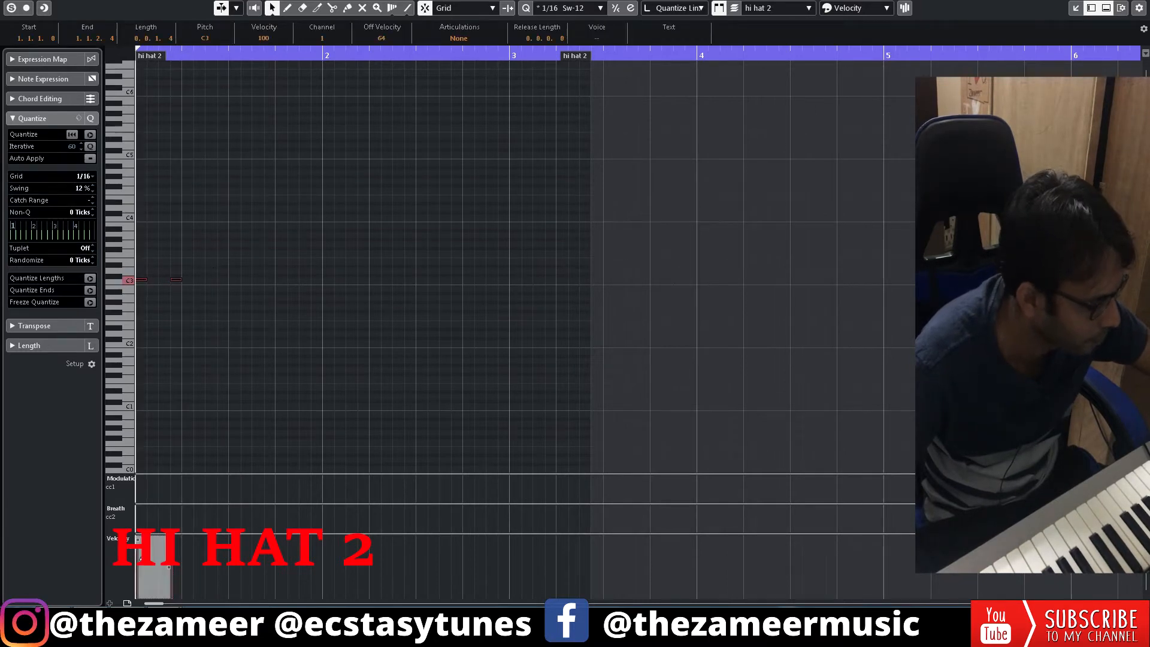
left_click_drag(138, 279, 235, 281)
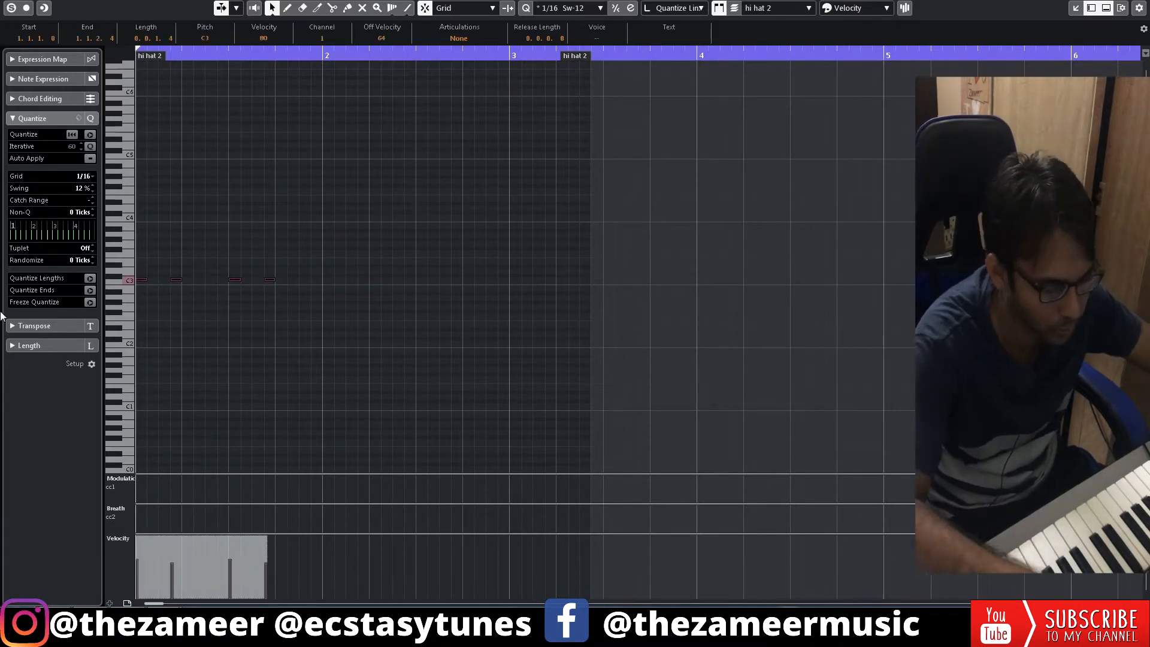
key("space")
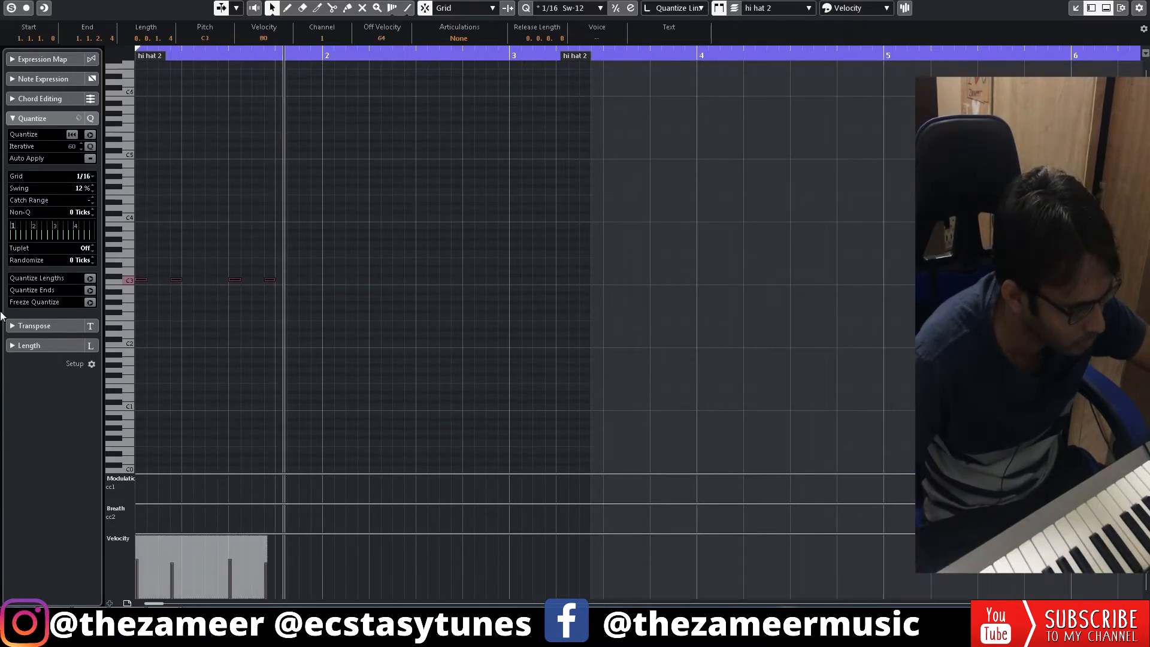
Step: Delete the hi hat 2 note on beat 3 of bar 1, copy the remaining three notes to bar 2 and listen
key("space")
left_click_drag(284, 266, 244, 306)
key("Delete")
left_click_drag(326, 256, 328, 288)
key("space")
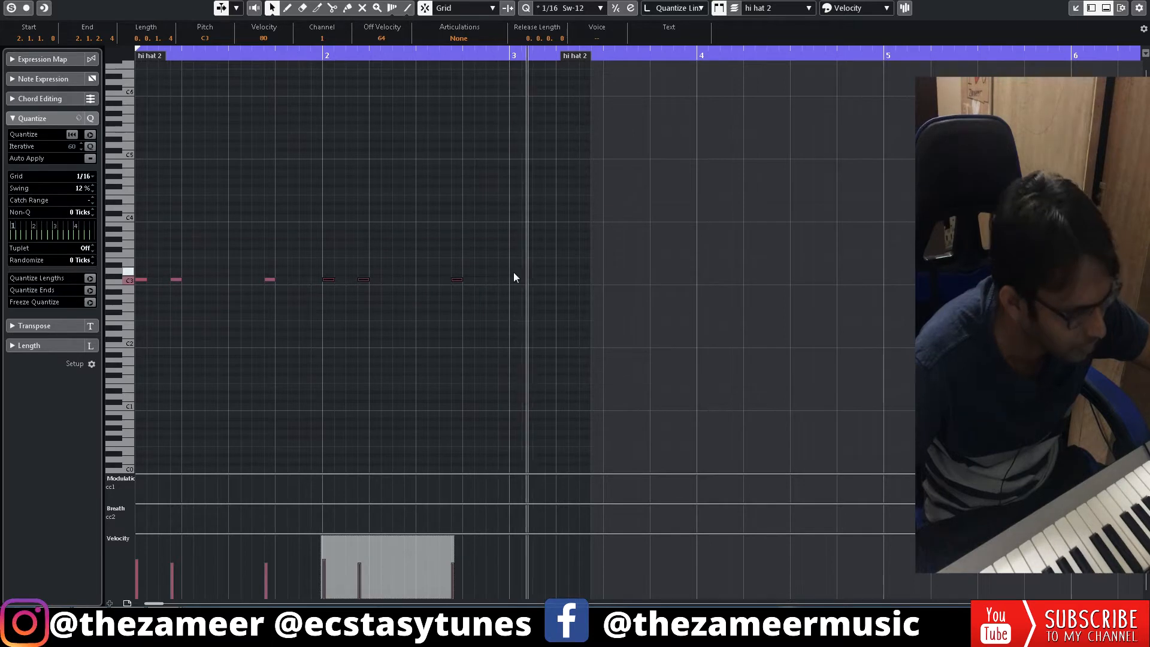
key("space")
Step: Close the editor and duplicate the two-bar hi hat 2 part along its track up to bar 9
key("Return")
left_click(1091, 8)
left_click_drag(750, 318, 354, 307)
key("ctrl+d")
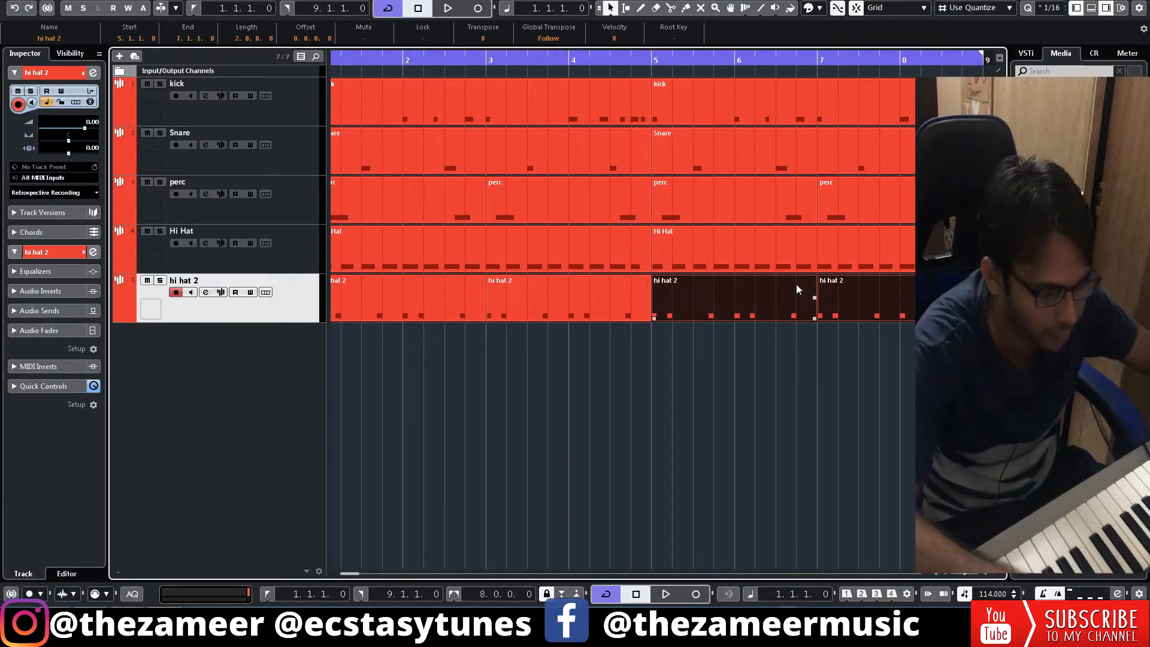
Step: Listen to the full drum arrangement with all eight bars in view, and hide the track inspector
key("space")
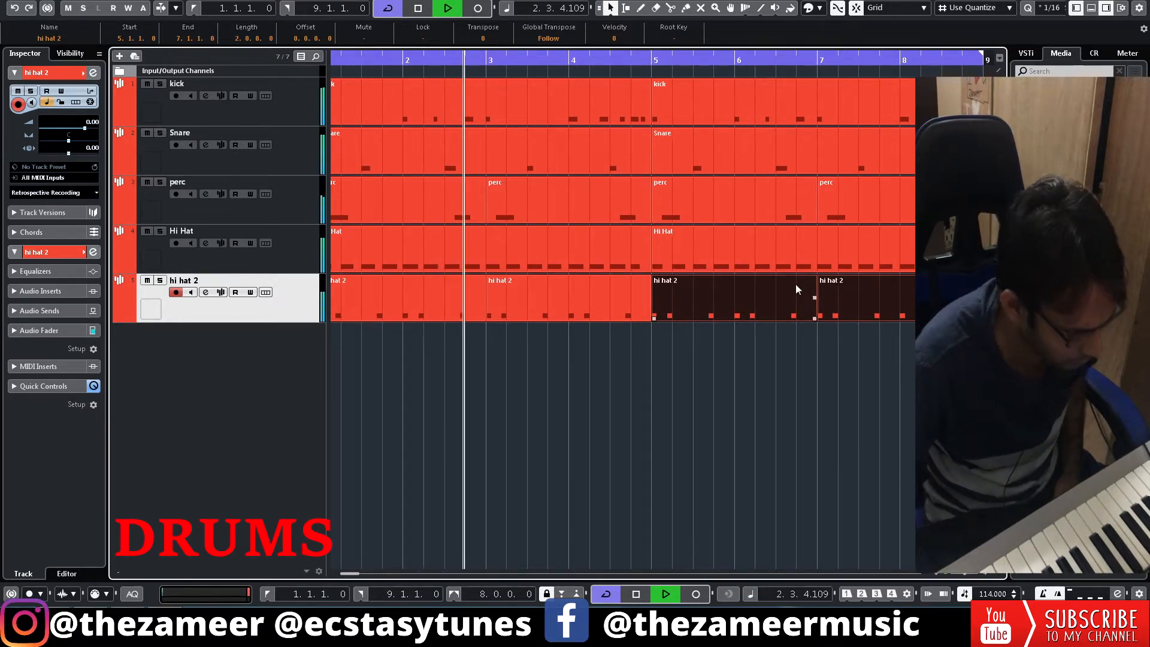
left_click(601, 379)
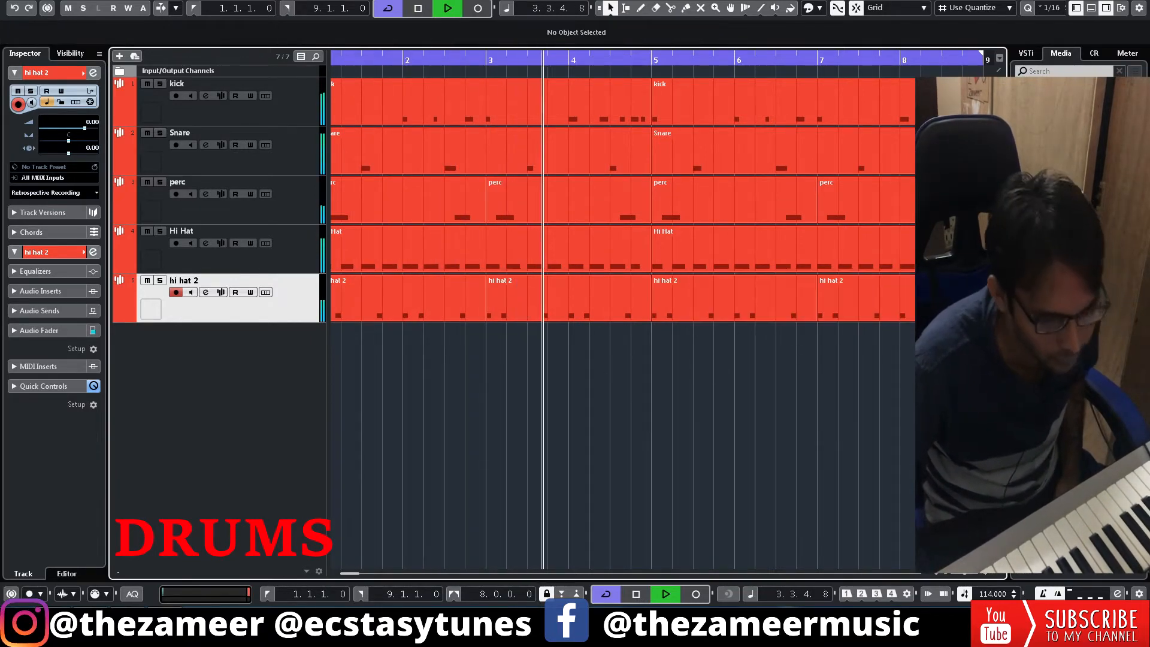
left_click_drag(966, 575, 964, 575)
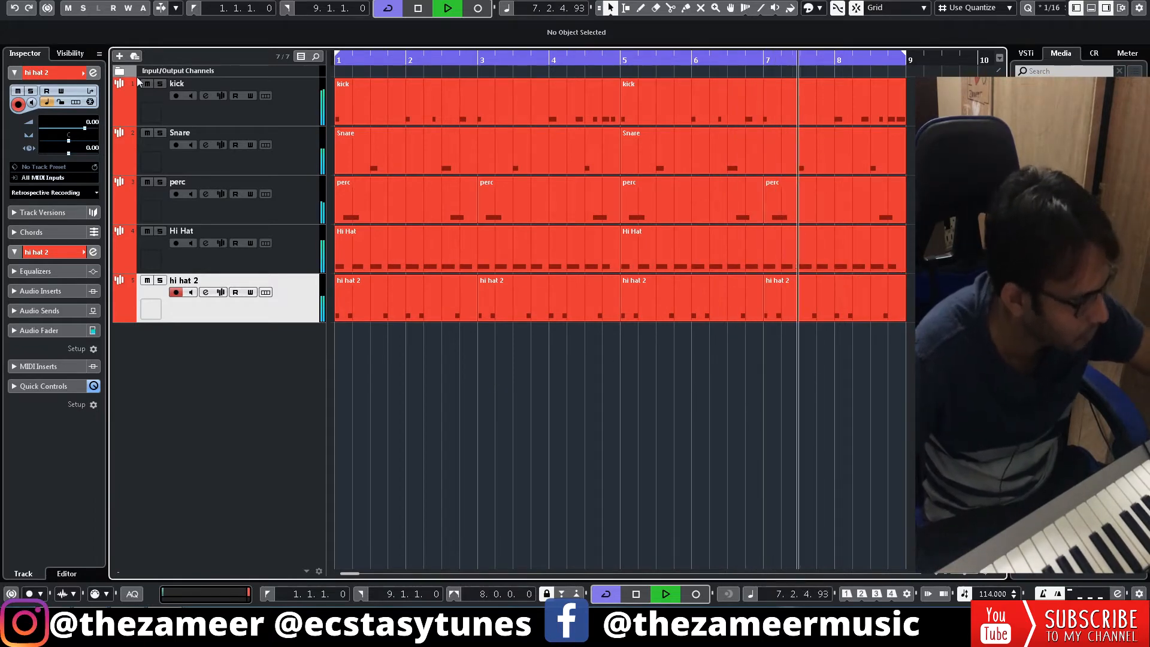
left_click(1078, 9)
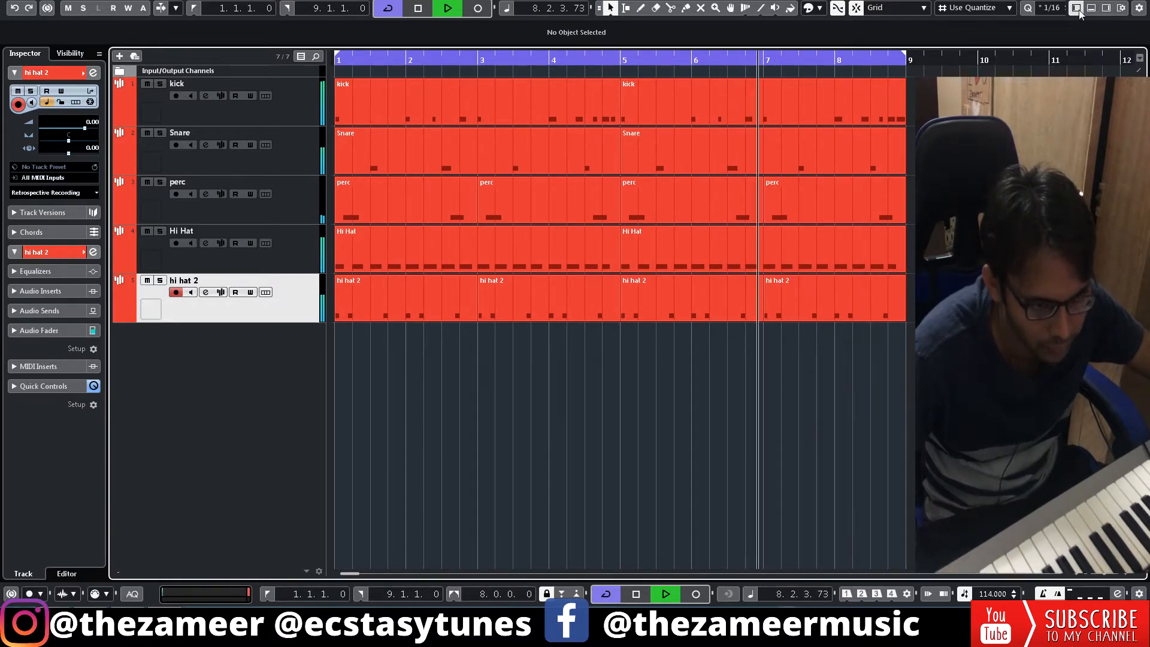
left_click(1076, 8)
key("space")
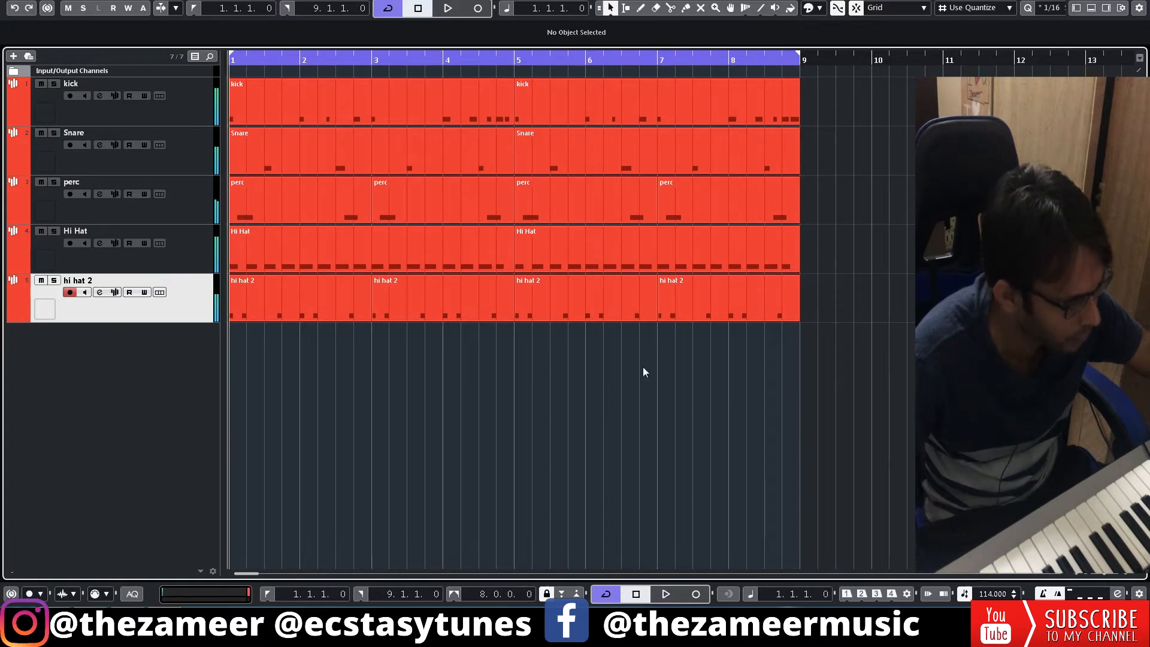
Step: Record a guitar part on the Guitar track over bars 1 to 8 and open the take for editing during playback
left_click(1075, 8)
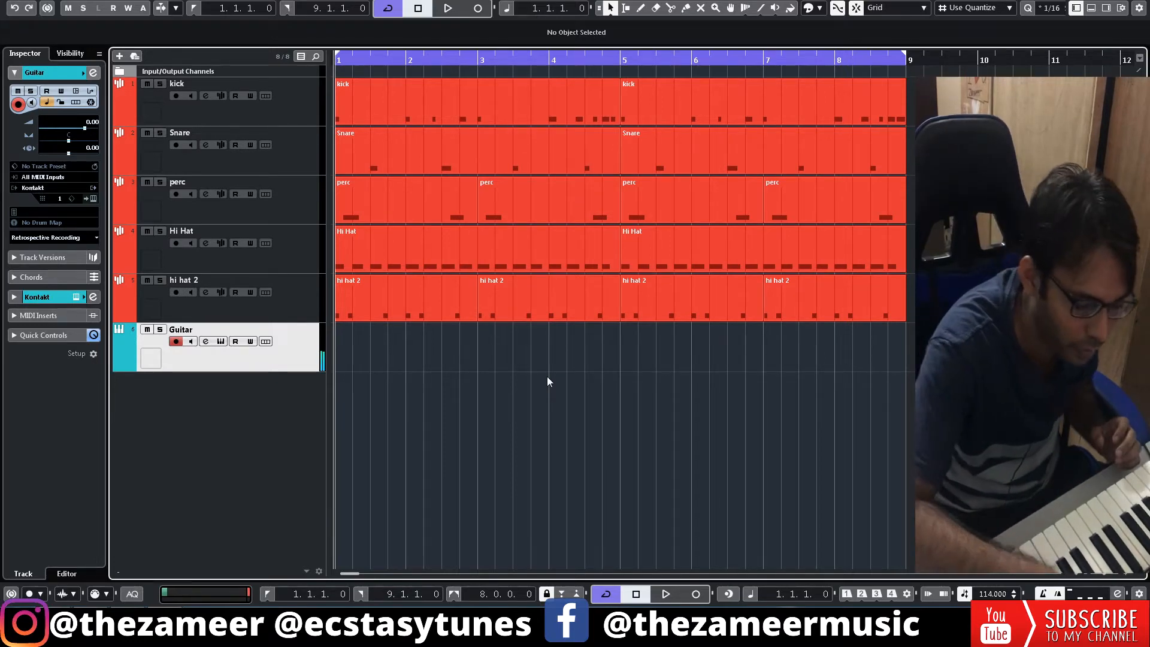
key("KP_Multiply")
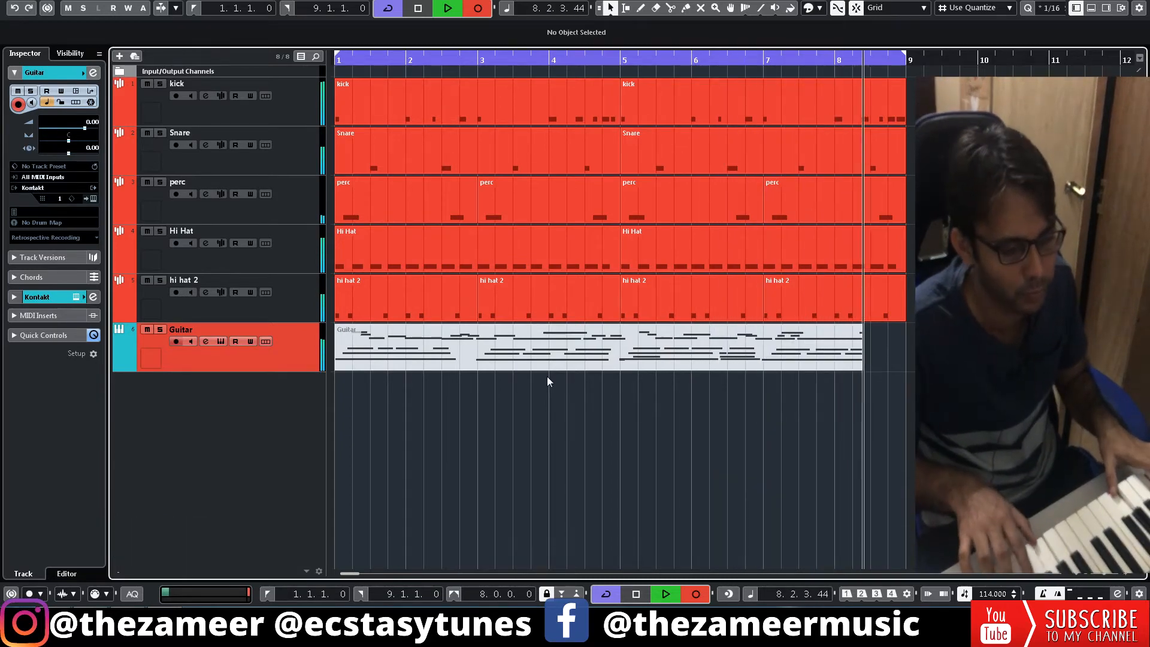
key("space")
key("space")
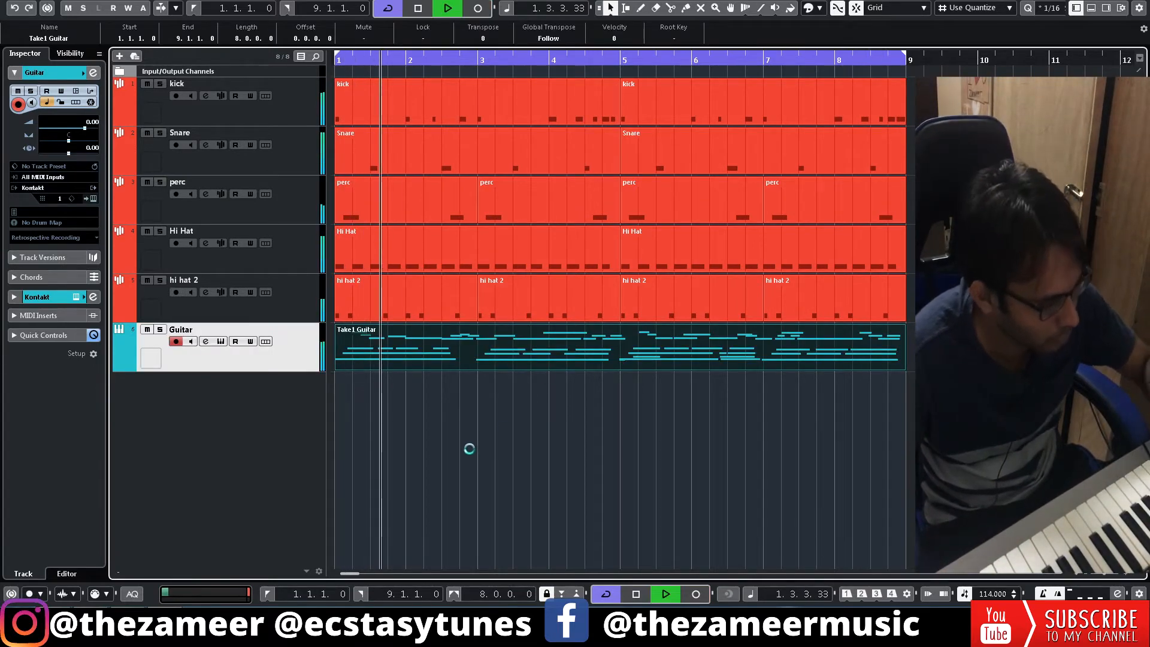
double_click(594, 358)
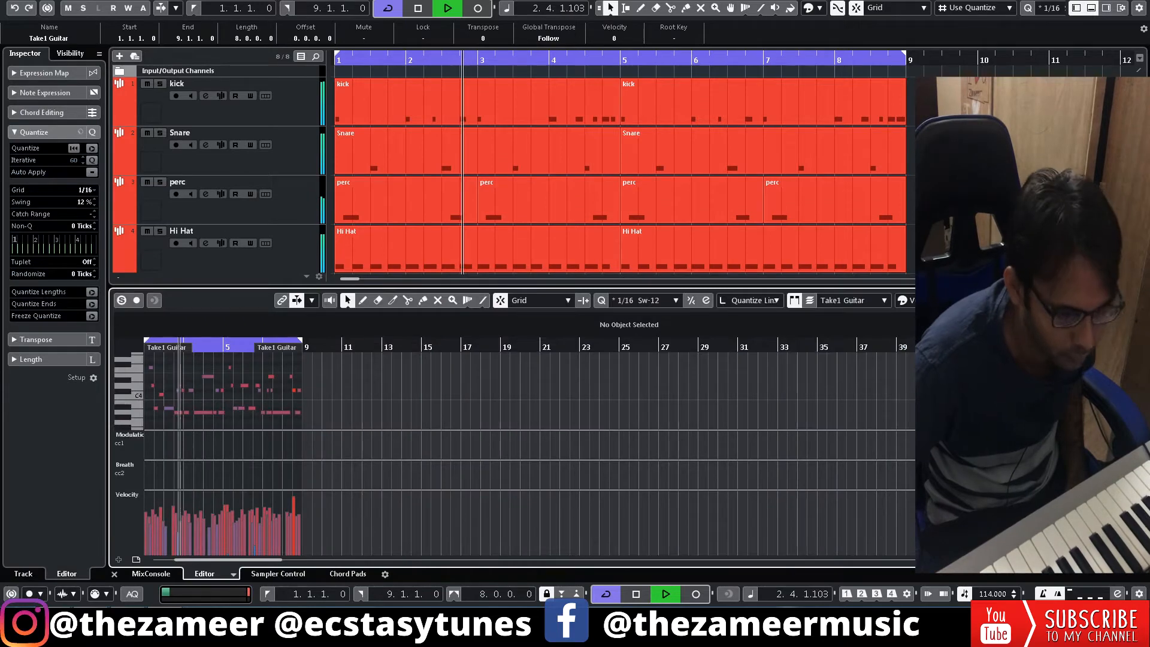
Step: Enlarge the guitar editor, quantize the low notes in bars 3 and 4, and delete the short stray low note at bar 5
left_click(1088, 300)
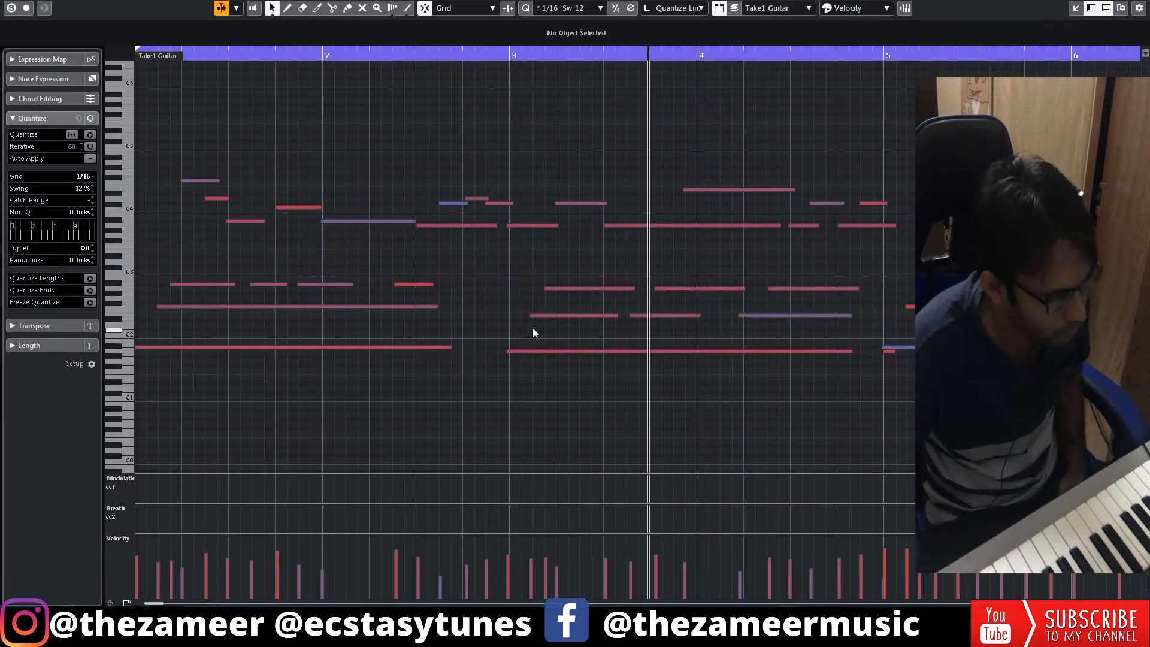
left_click_drag(501, 264, 851, 409)
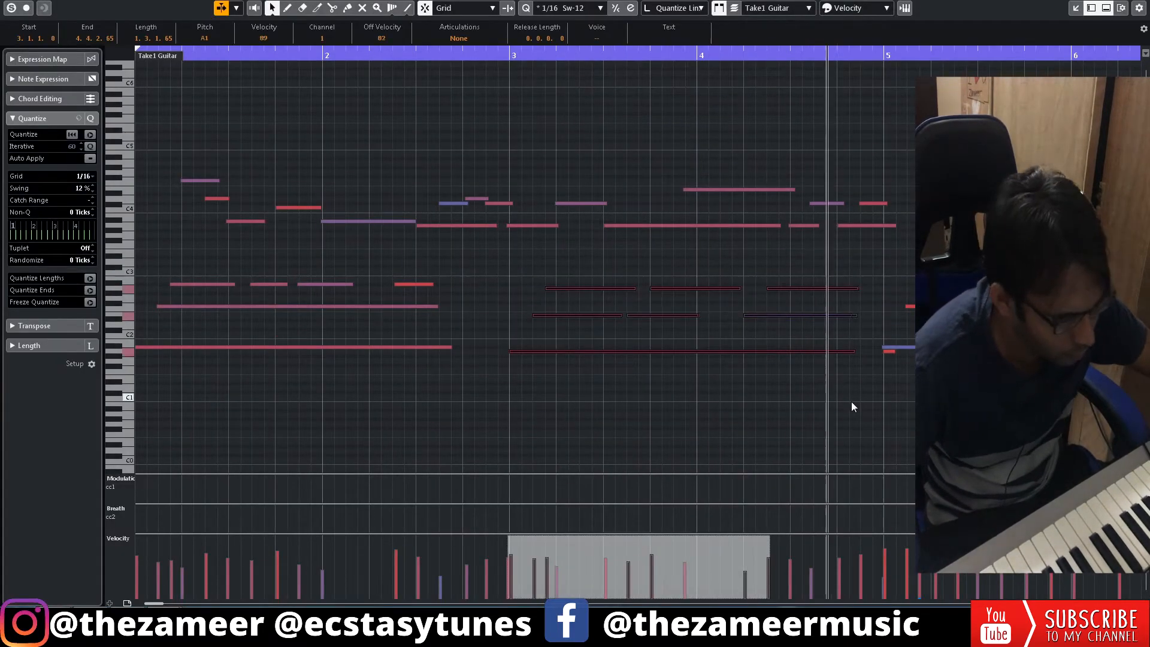
left_click_drag(904, 351, 881, 360)
key("Delete")
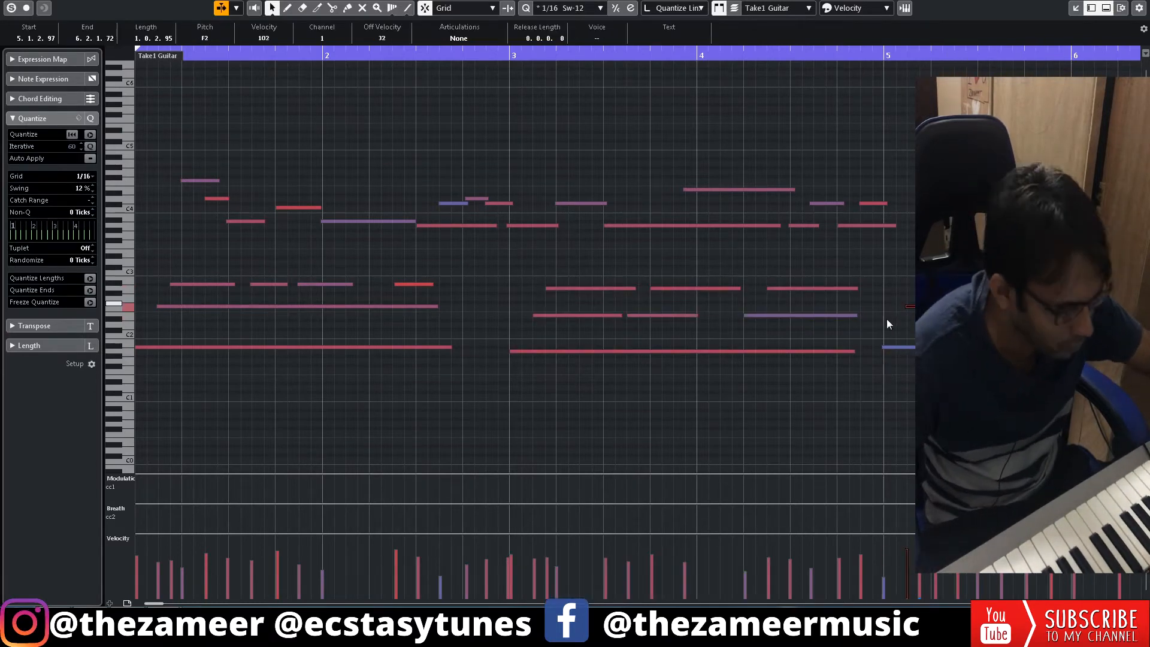
Step: Quantize the guitar notes at the start of bar 5 and set Object Selection back to normal sizing
left_click_drag(897, 326, 880, 416)
key("1")
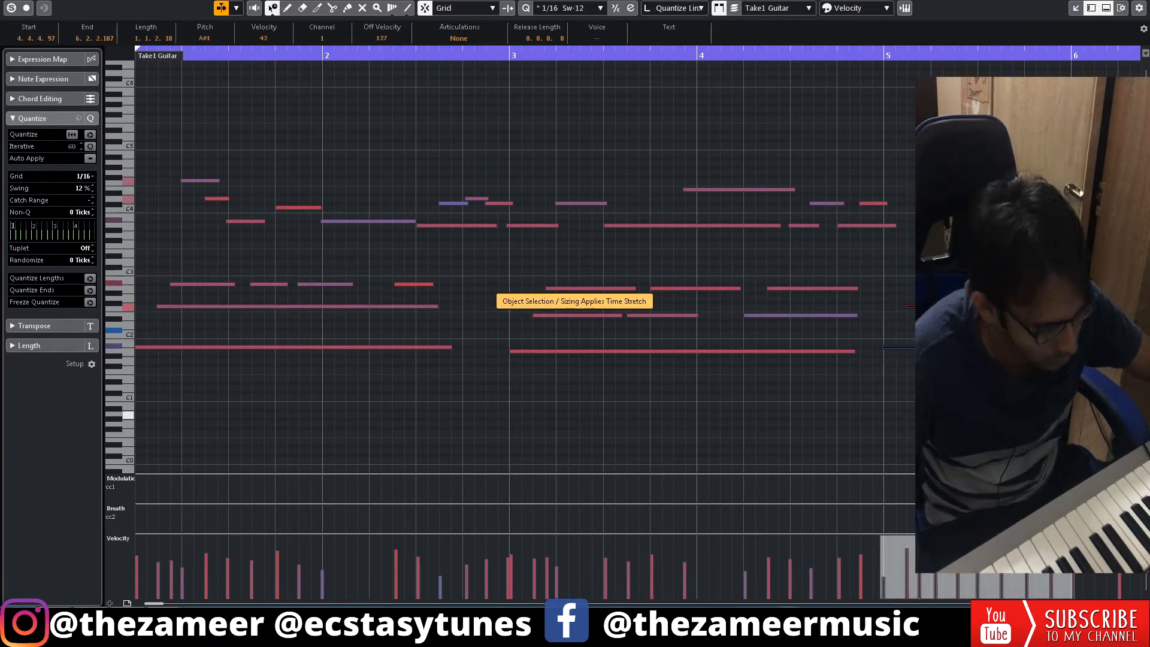
left_click(880, 362)
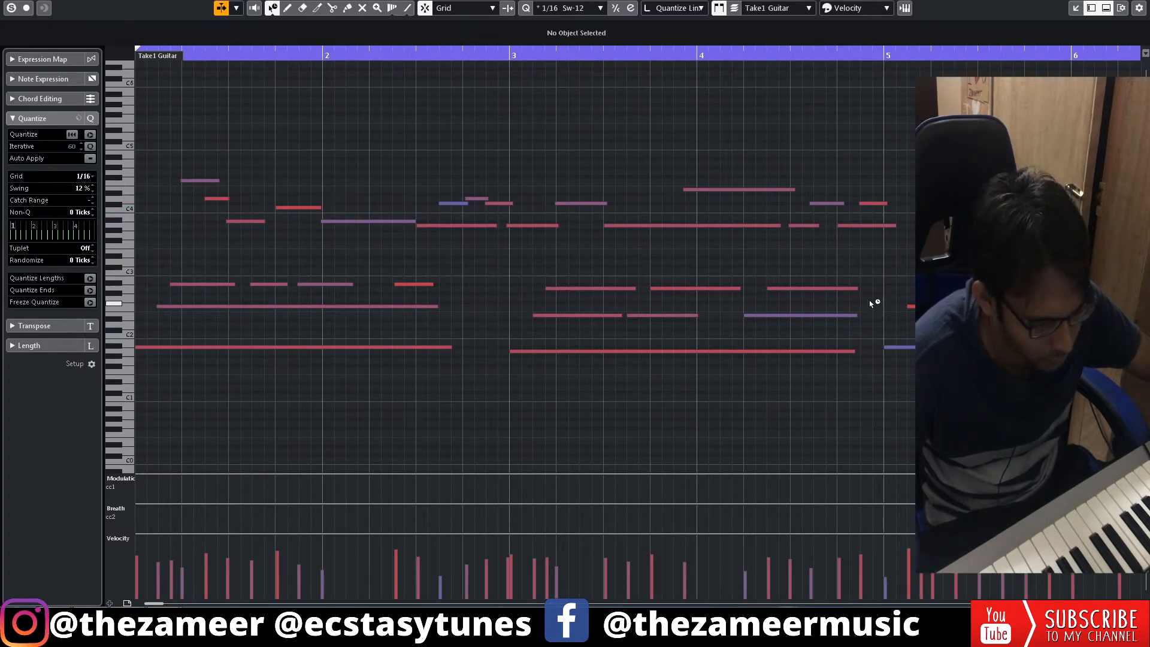
left_click(272, 8)
left_click(279, 22)
Step: Quantize the upper guitar notes in bars 1 and 2 and the notes above the bass line from bar 3 onward
left_click_drag(358, 146, 606, 278)
left_click_drag(359, 146, 167, 239)
left_click_drag(506, 143, 901, 326)
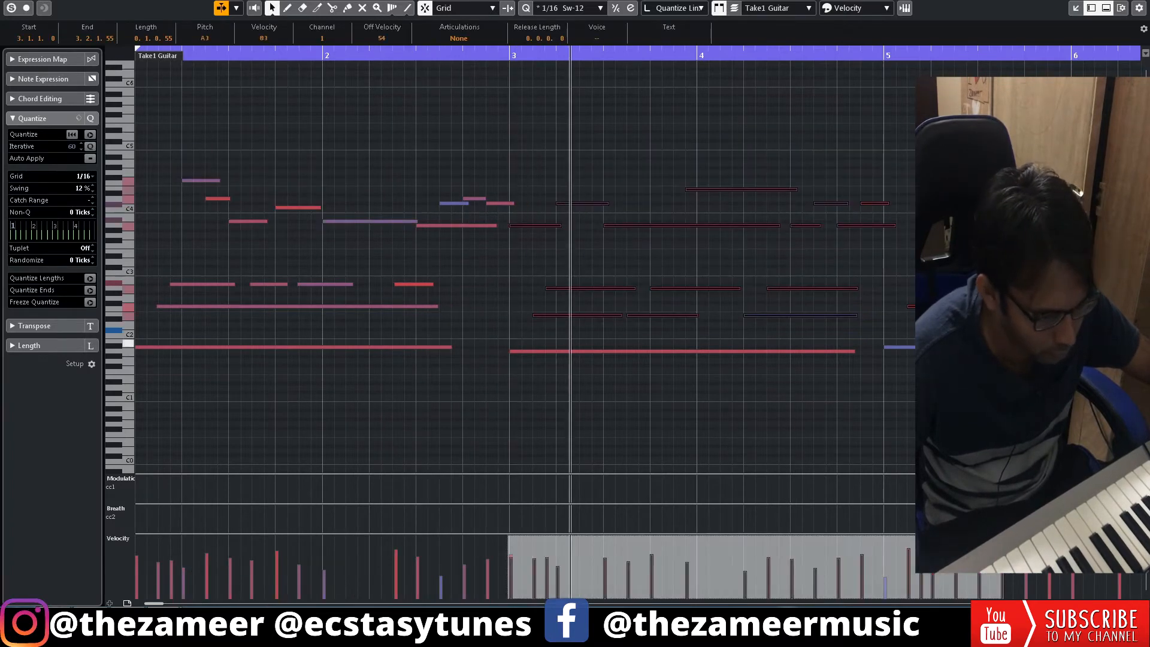
key("g")
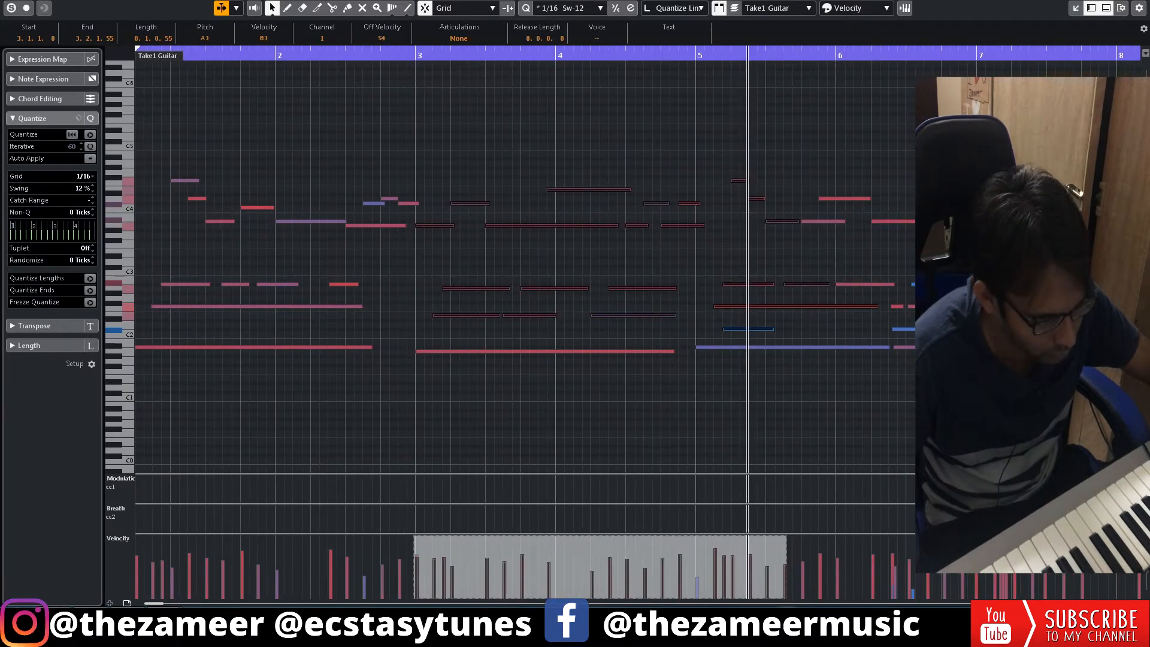
Step: Quantize the remaining guitar notes from bar 5 to the end of bar 8
left_click_drag(686, 160, 1140, 365)
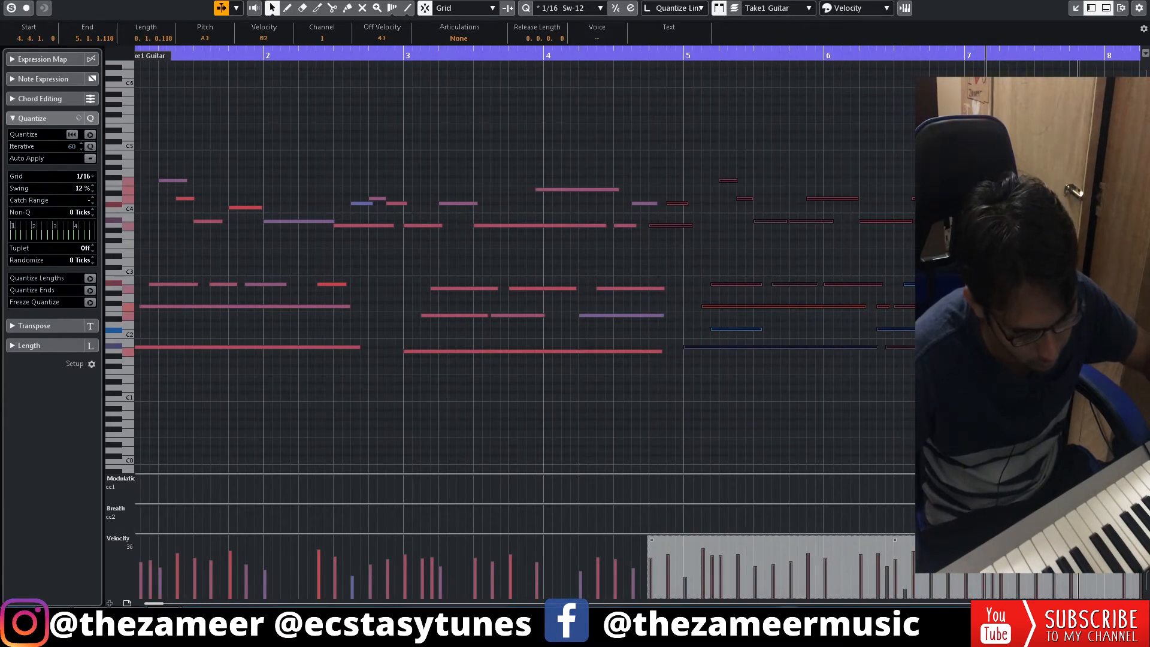
left_click_drag(961, 162, 1140, 365)
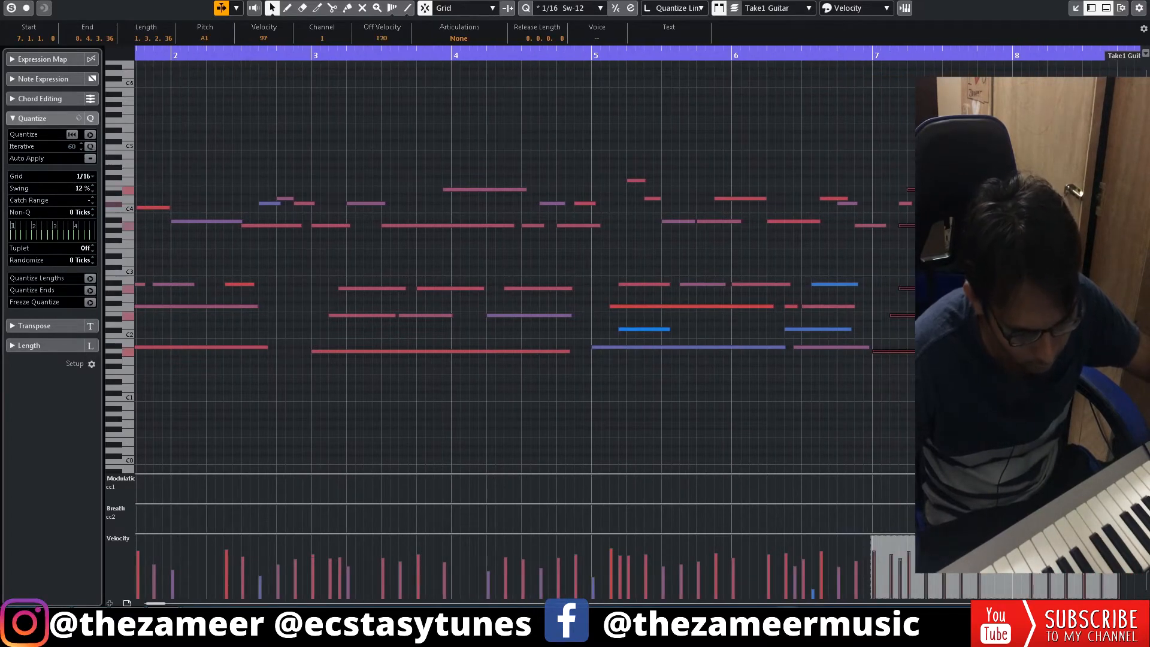
key("g")
key("g")
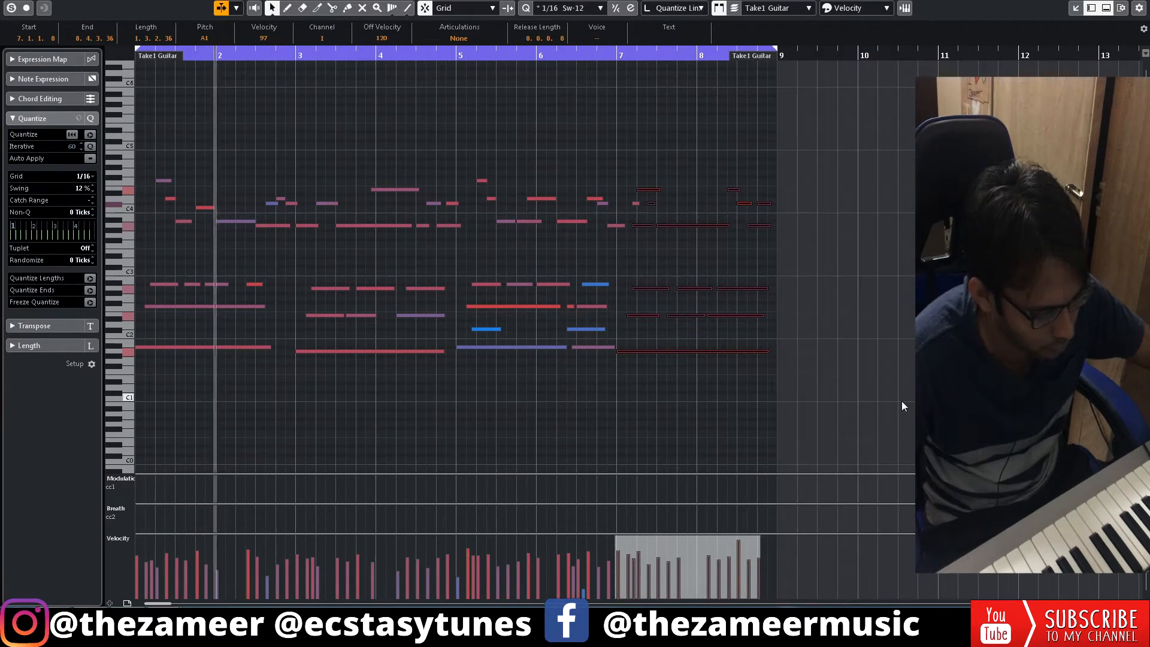
Step: Close the guitar editor, listen to the guitar with the drums and stop playback
key("Return")
left_click(958, 198)
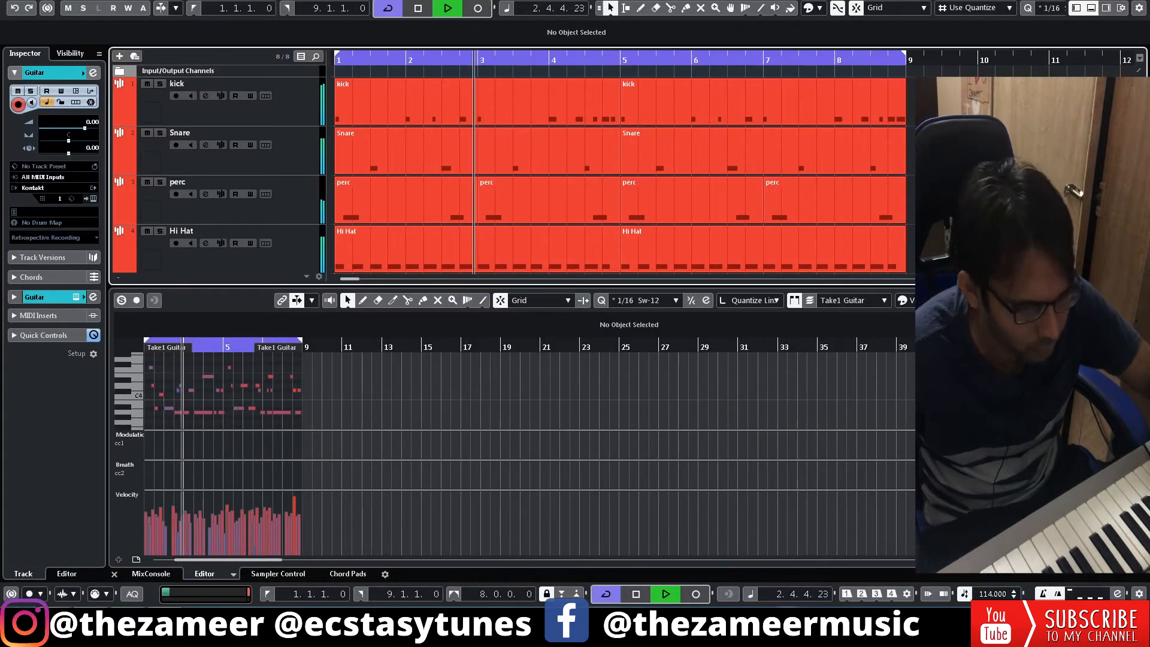
left_click(1077, 7)
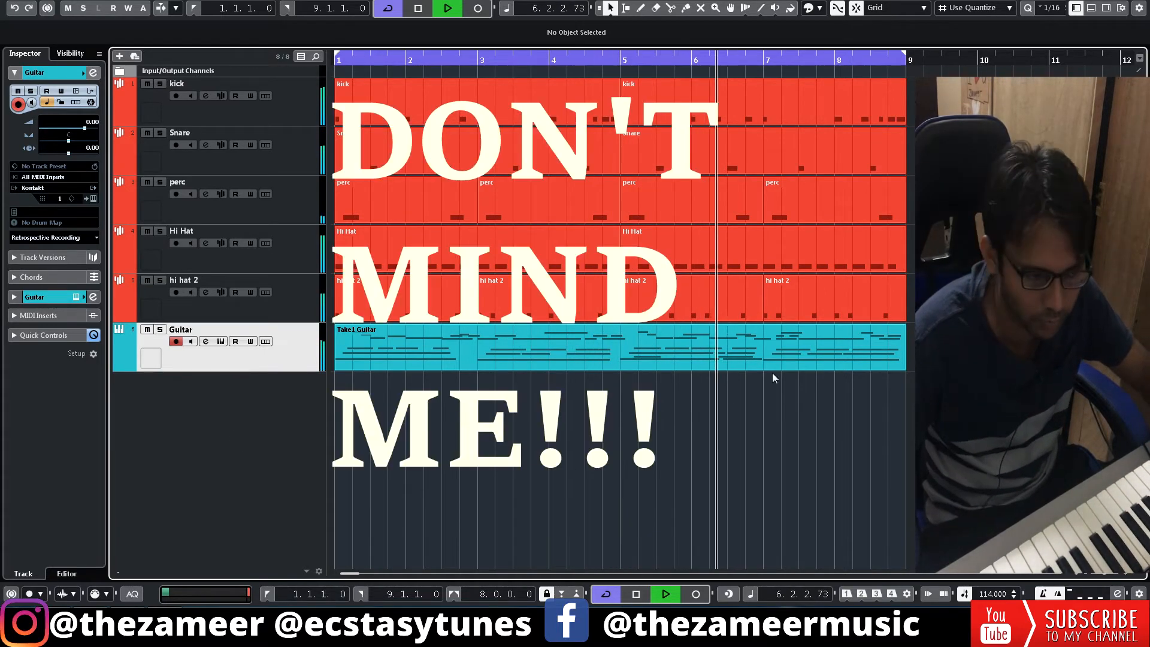
left_click_drag(1105, 573, 1103, 574)
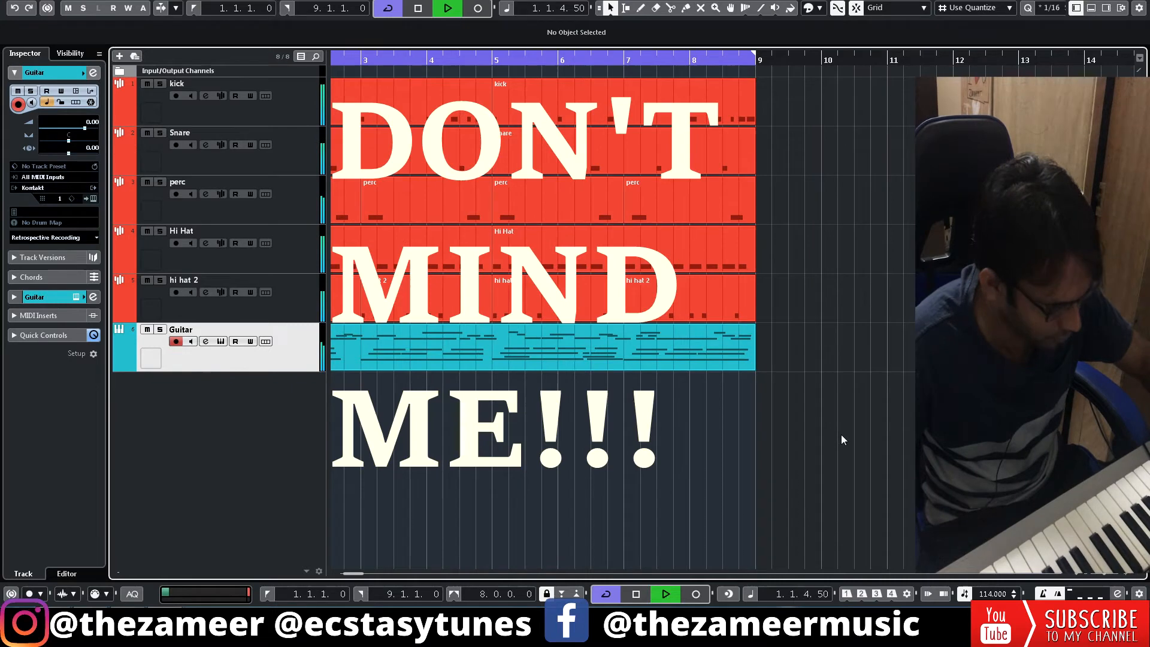
key("space")
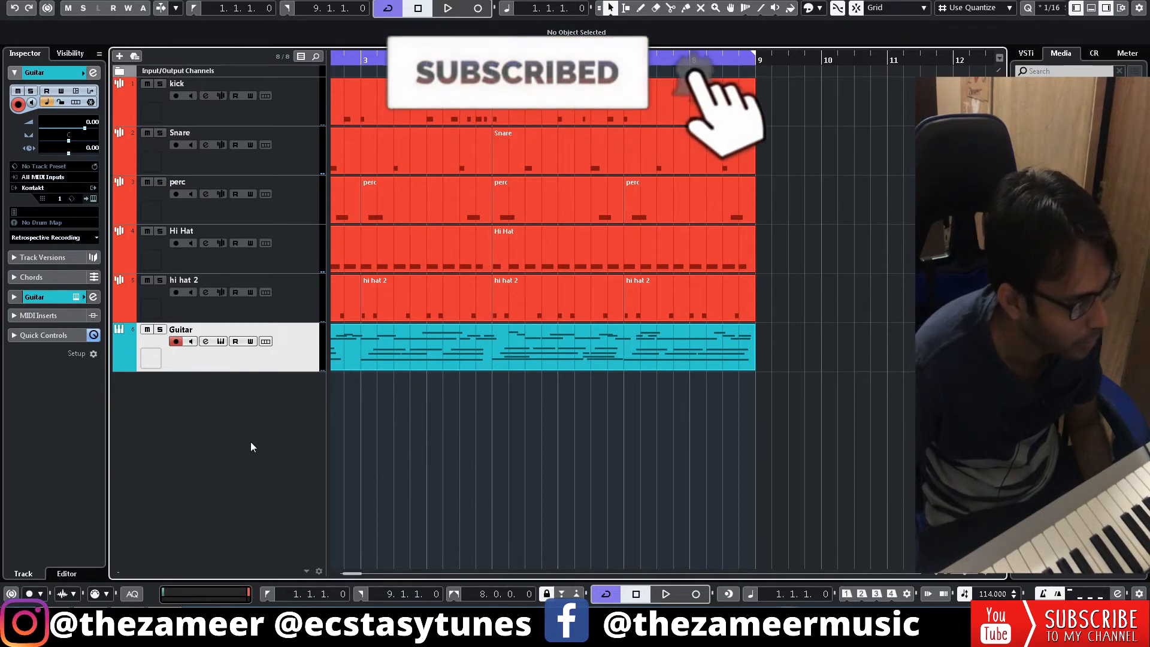
Step: Add a Trilian instrument track named Bass and record a bass line over bars 1 to 8
left_click(119, 56)
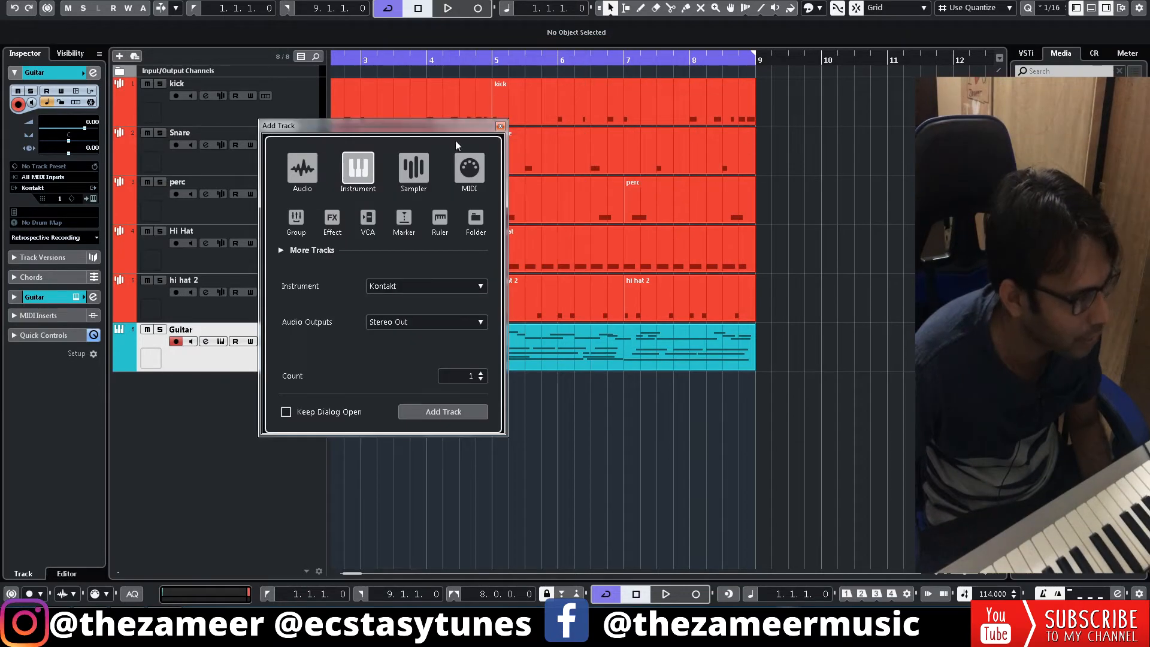
left_click(414, 283)
type("tri")
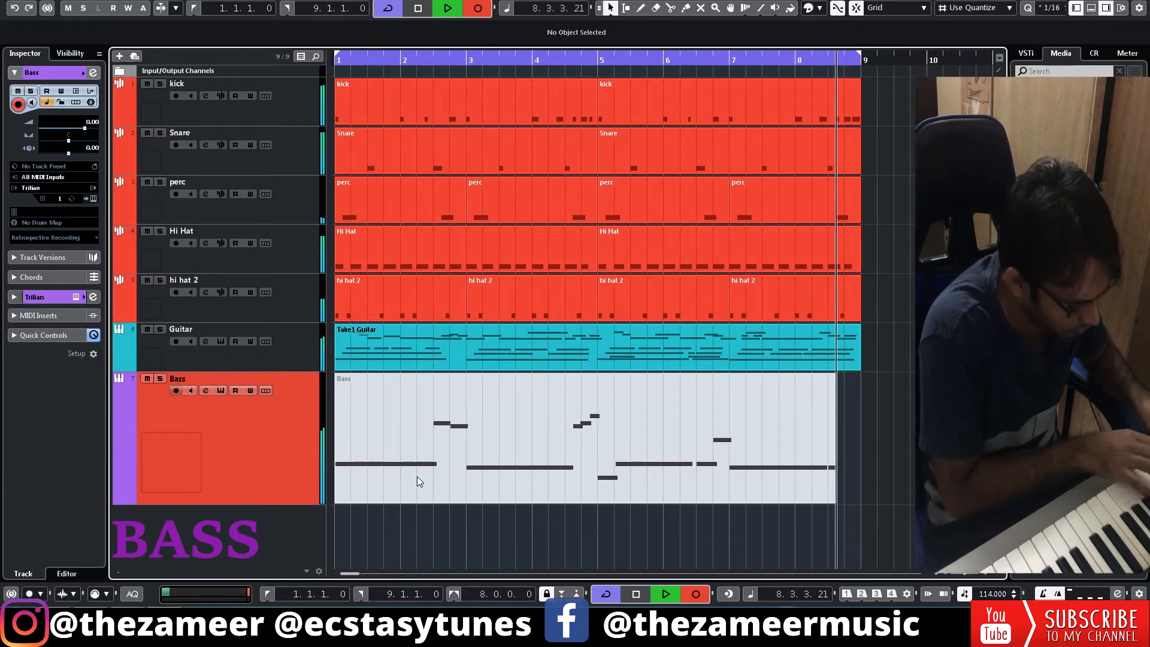
key("space")
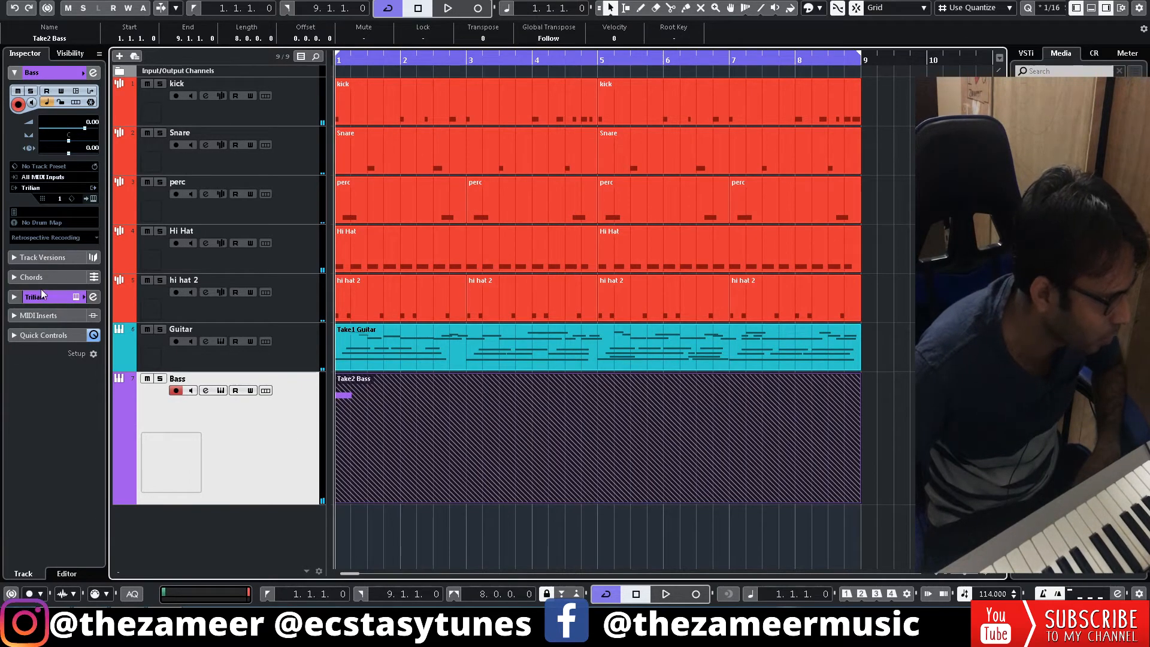
Step: Create a new track version on the Bass track and record another bass take over bars 1 to 8
left_click(35, 257)
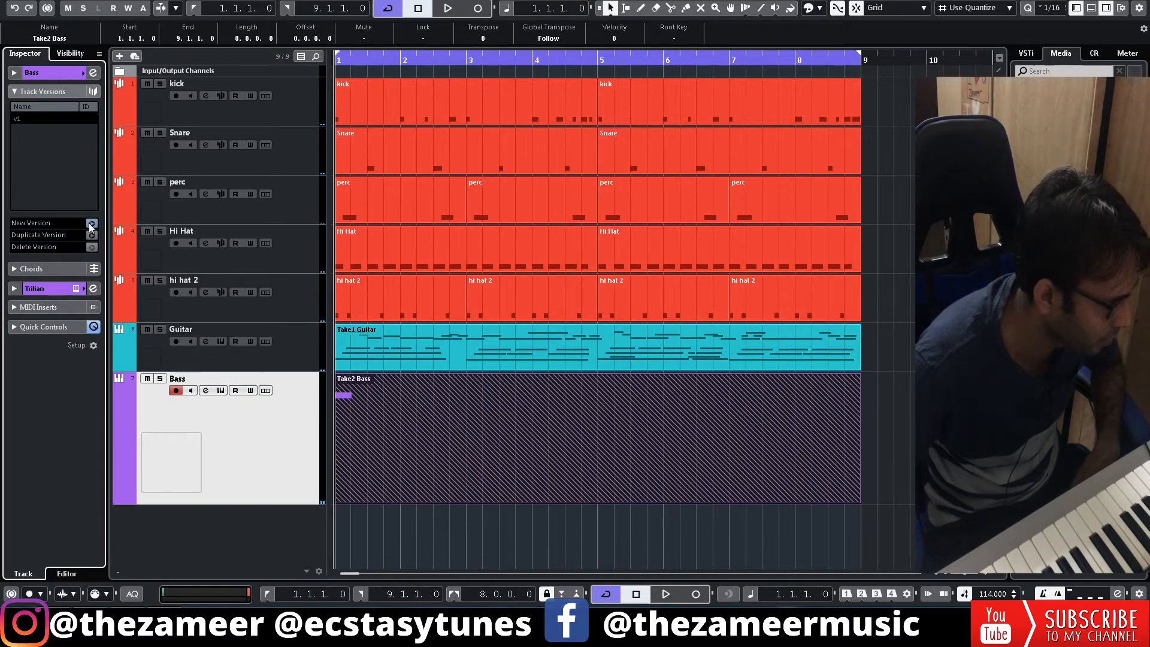
left_click(91, 224)
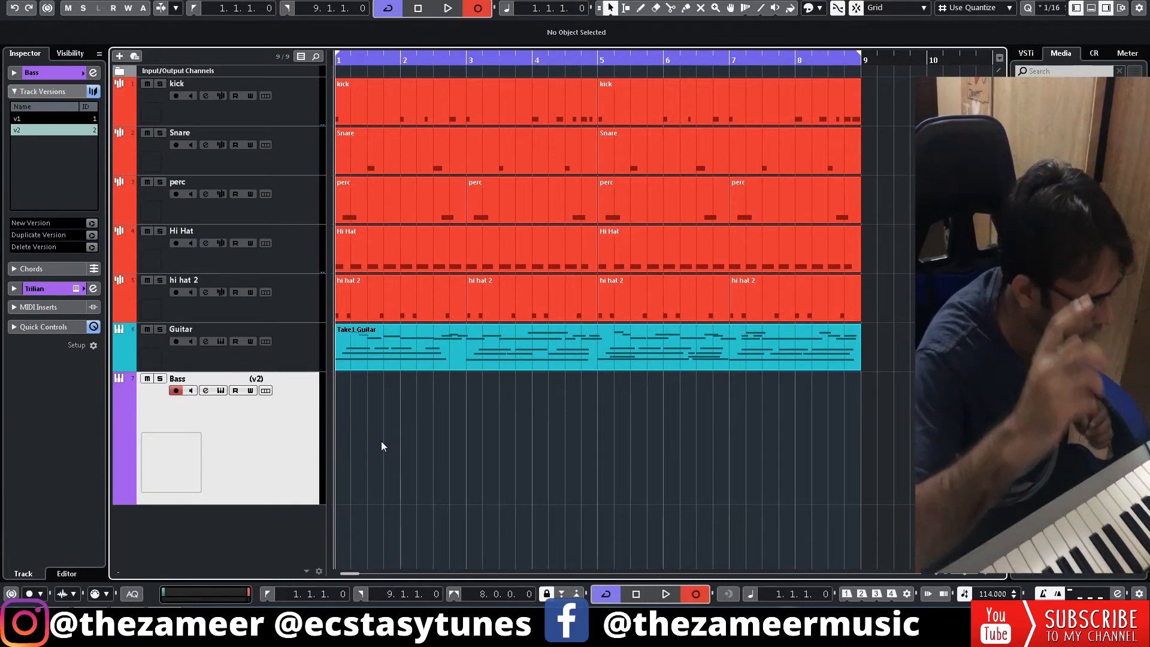
key("KP_Multiply")
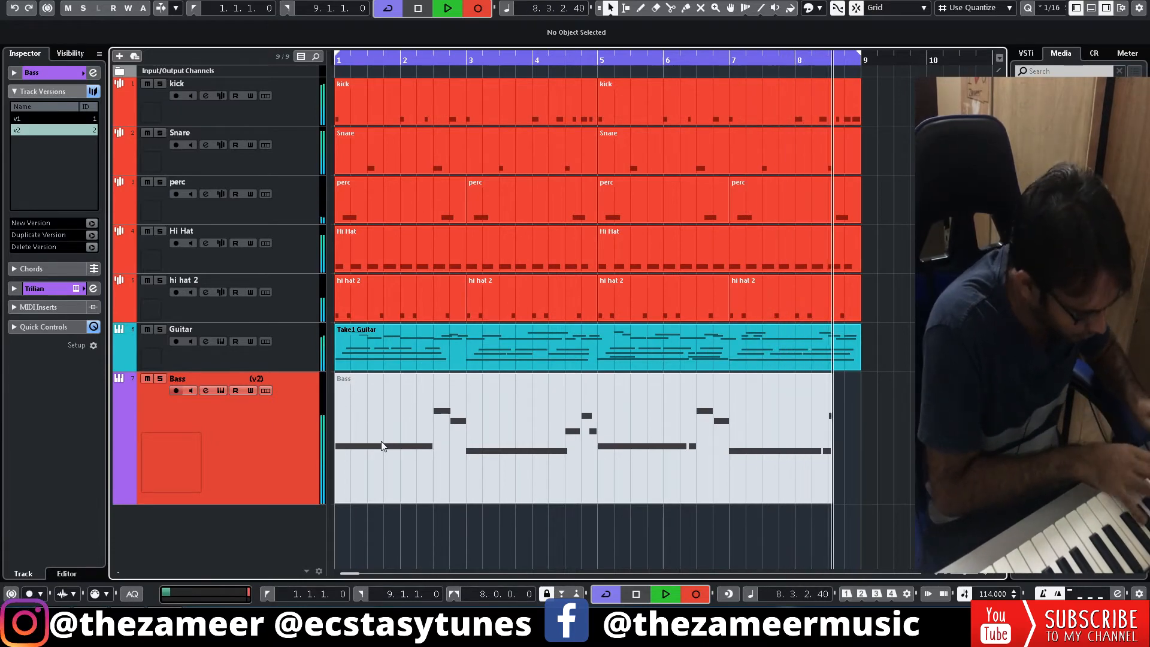
key("space")
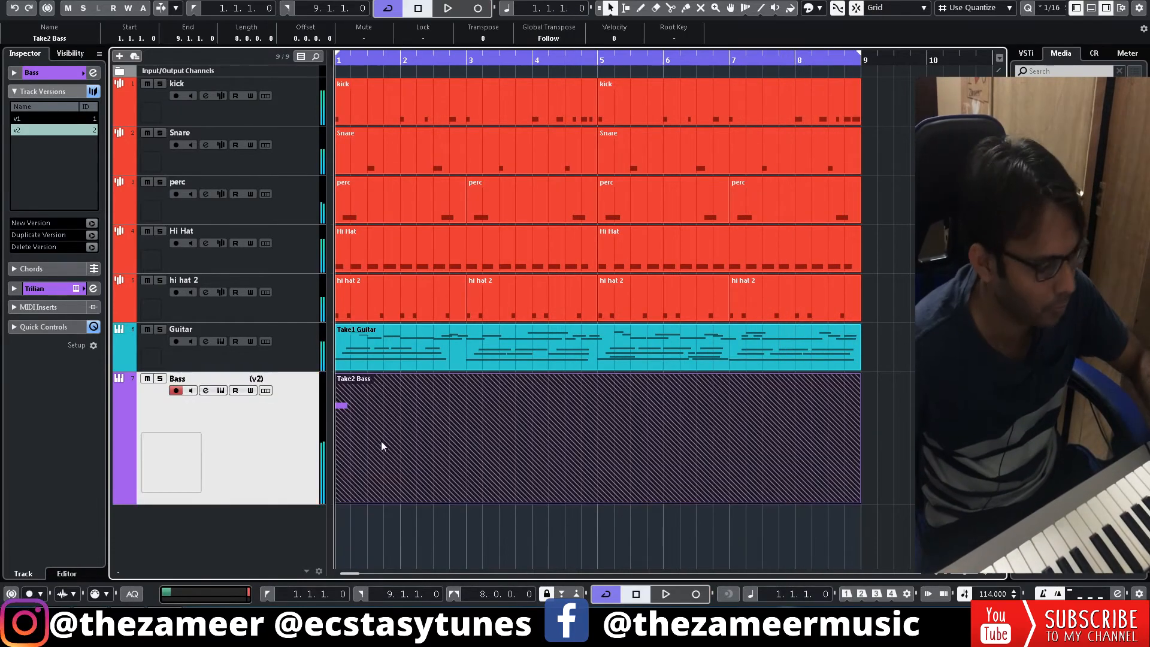
Step: Delete the leftover Take2 Bass event, start playback and hide the Bass track's lanes
key("Delete")
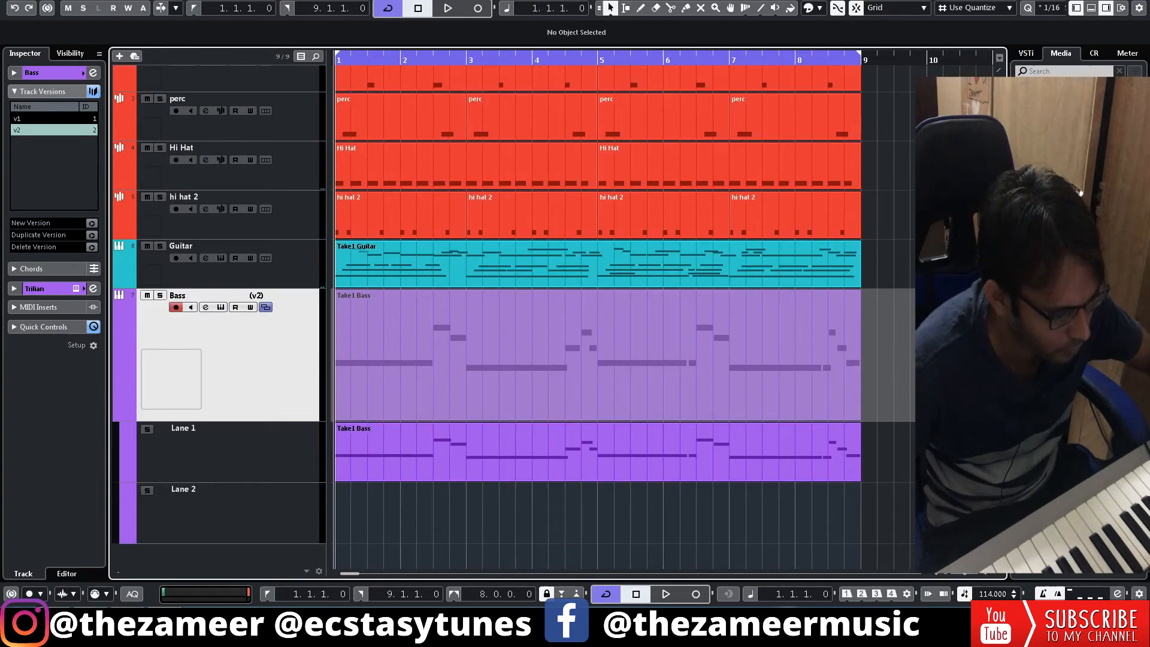
key("space")
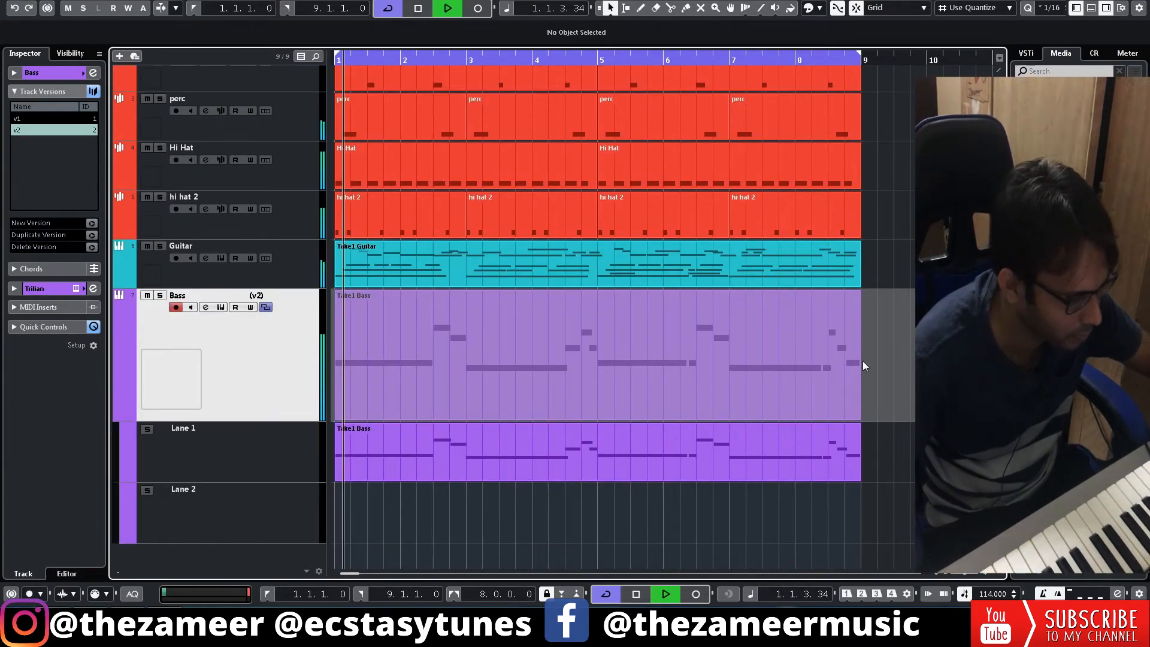
left_click(266, 307)
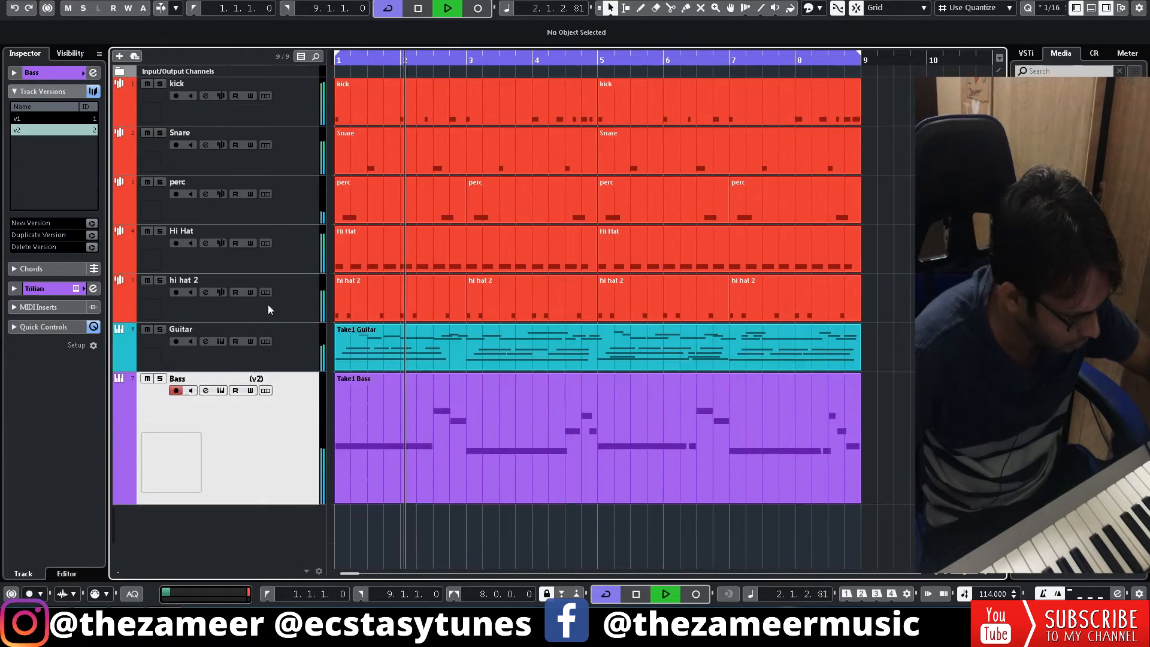
Step: Open the Take1 Bass part in the enlarged editor and quantize its notes from the end of bar 2 through bar 8
double_click(527, 461)
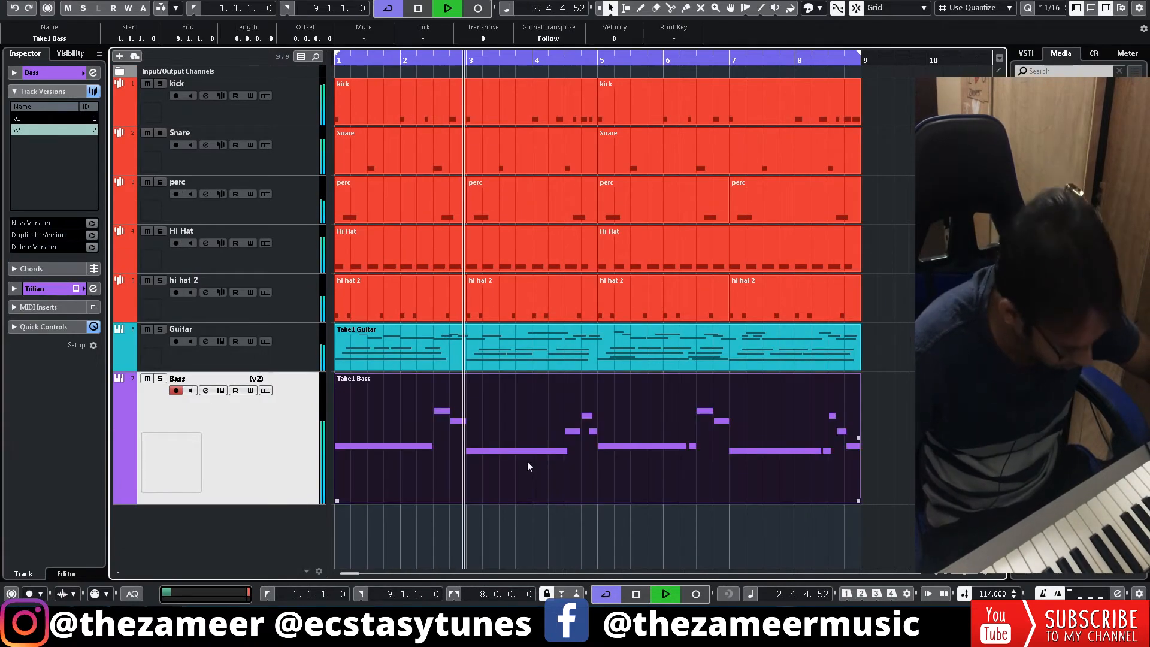
left_click(982, 300)
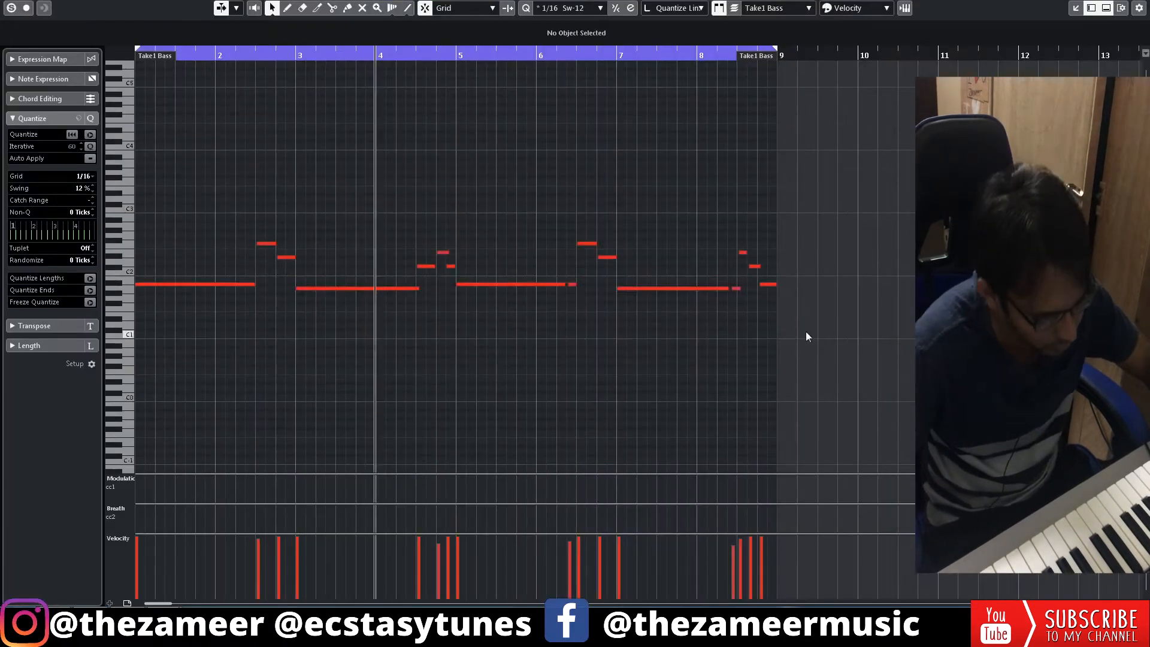
left_click_drag(239, 219, 358, 303)
left_click_drag(403, 220, 540, 318)
key("q")
left_click_drag(557, 188, 784, 342)
key("q")
left_click_drag(731, 223, 850, 359)
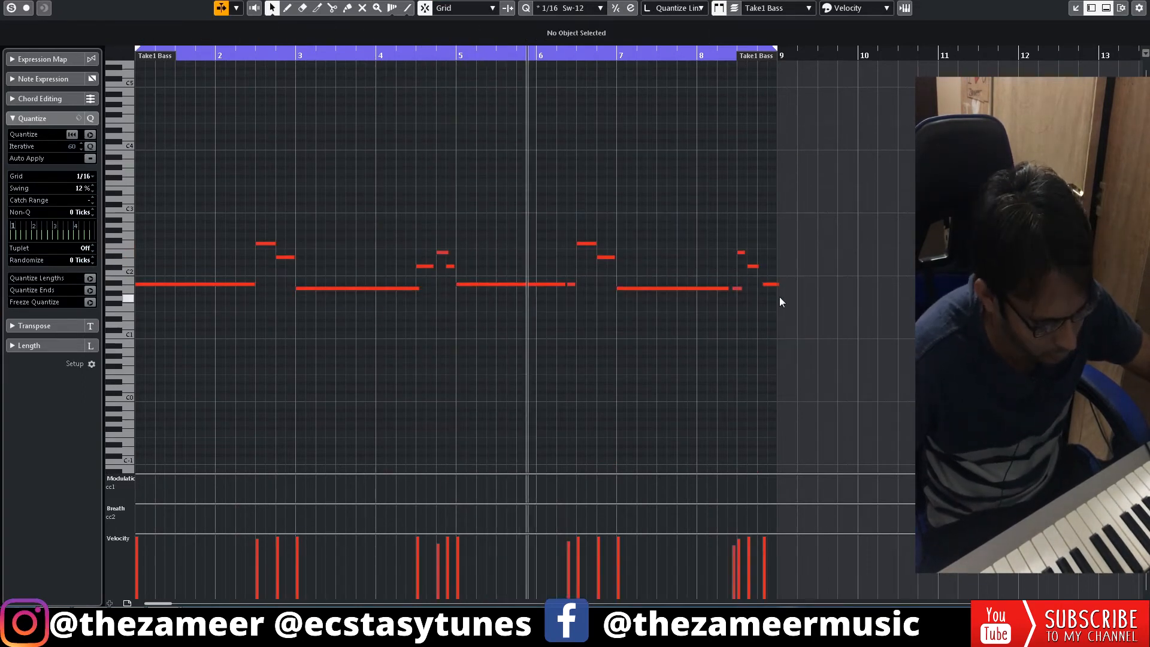
Step: Shorten the last bass note to end at bar 9 and close the editor
mouse_move(779, 286)
left_mouse_down()
mouse_move(755, 291)
mouse_move(765, 291)
left_mouse_up()
left_click(838, 271)
key("Return")
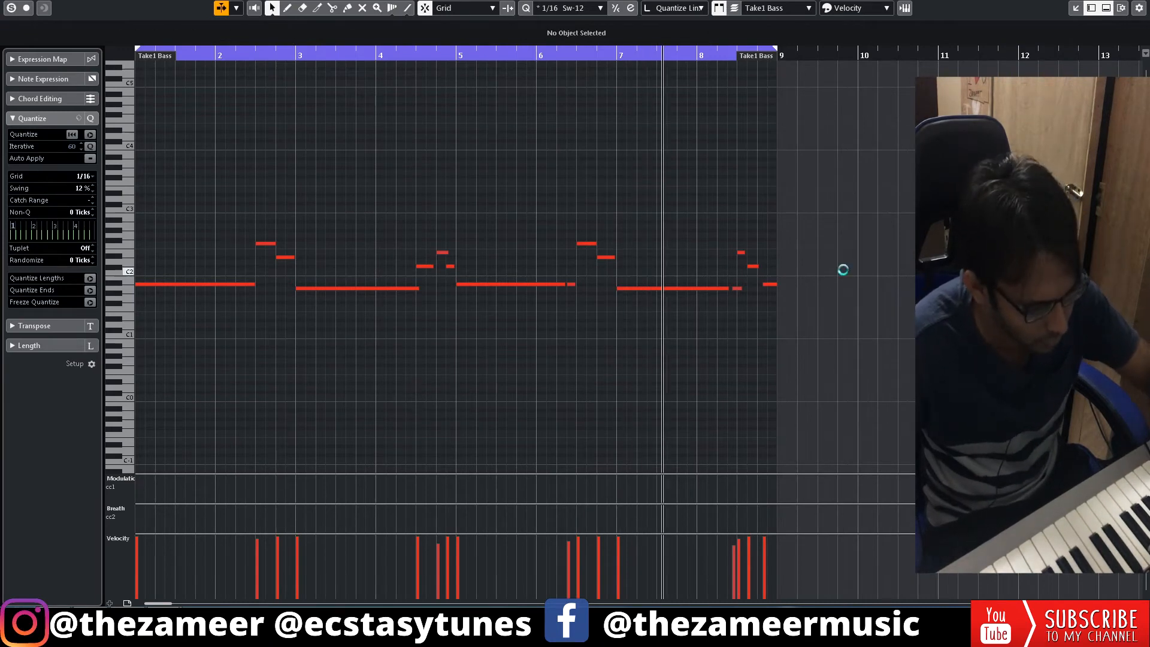
key("Return")
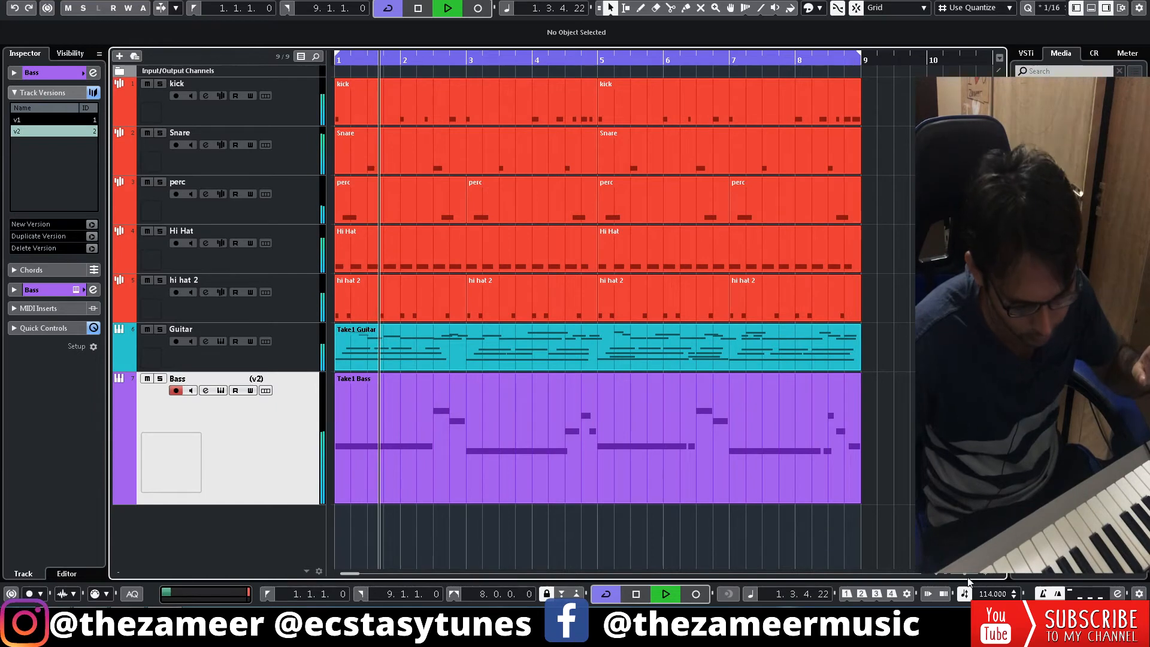
Step: Duplicate all drum, guitar and bass events of bars 1 to 8 into bars 9 to 16
left_click_drag(962, 574, 960, 573)
left_click_drag(695, 99, 318, 509)
key("ctrl+d")
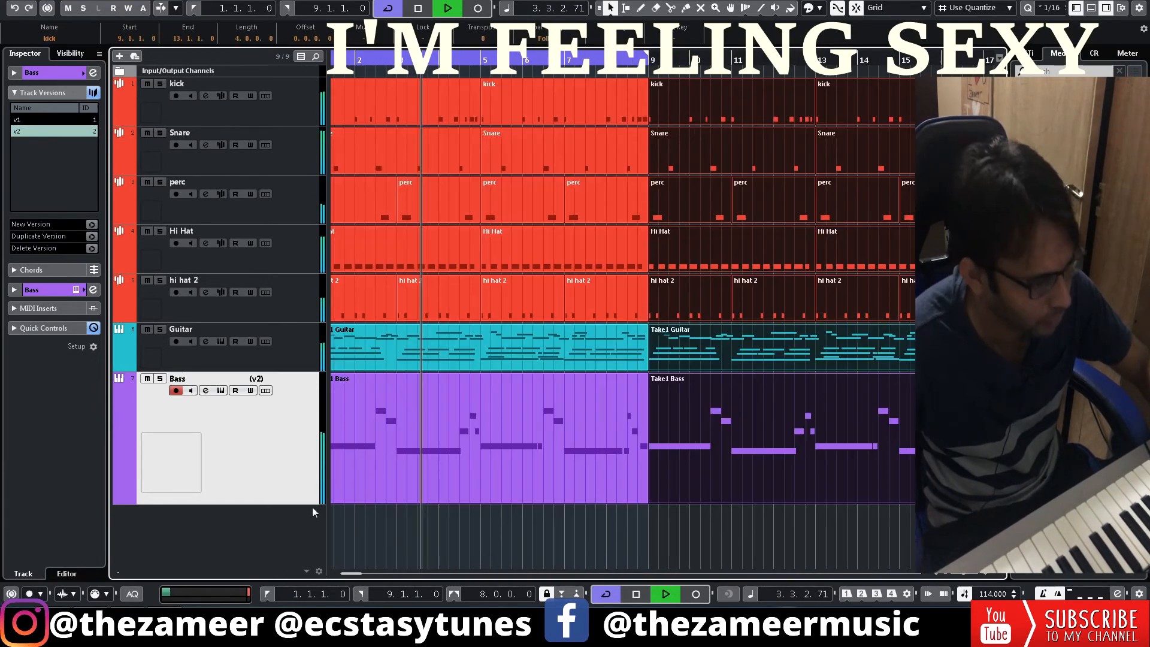
left_click(961, 574)
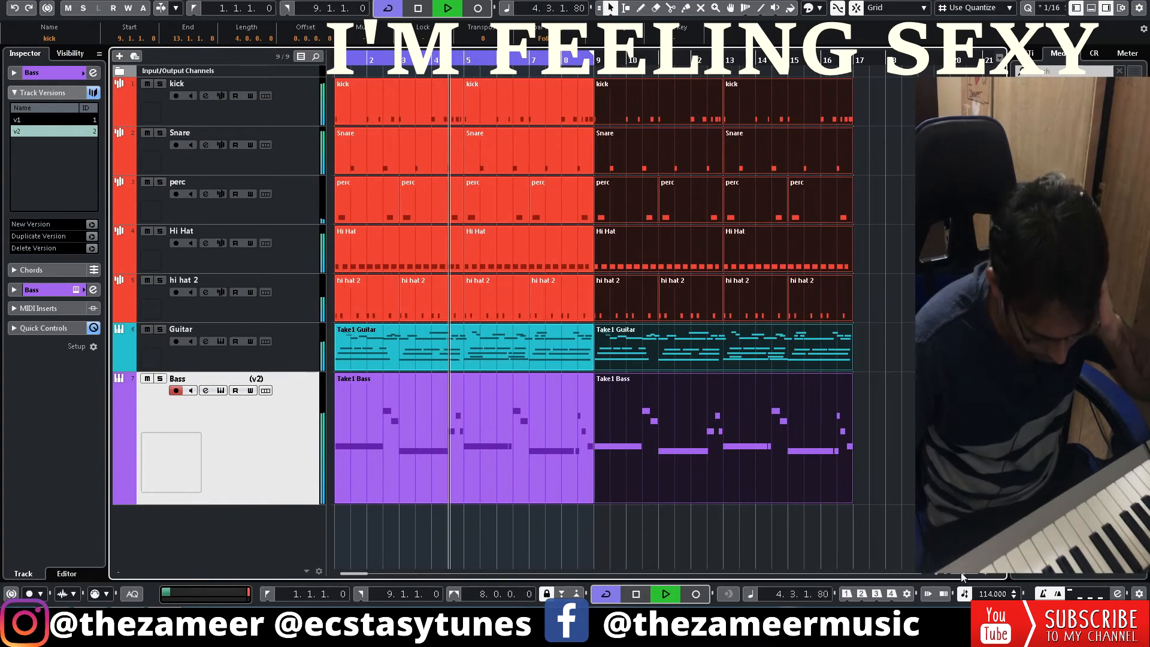
Step: Set the loop range to all events, from bar 1 to bar 17, and clear the selection
left_click(883, 342)
left_click(680, 345)
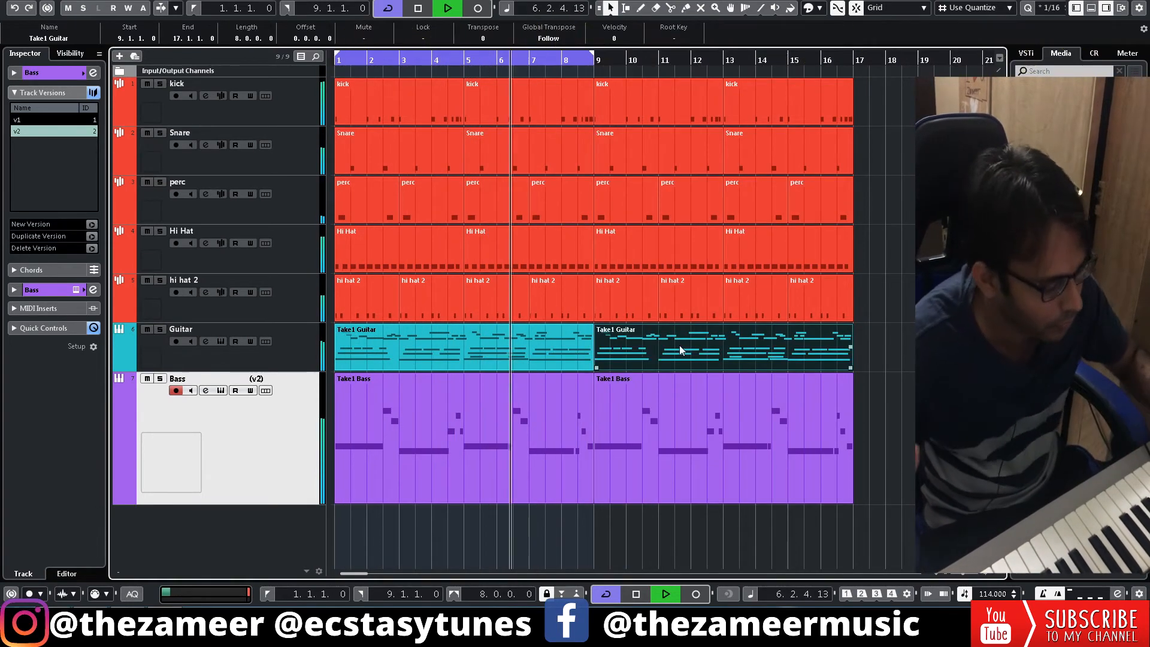
key("ctrl+a")
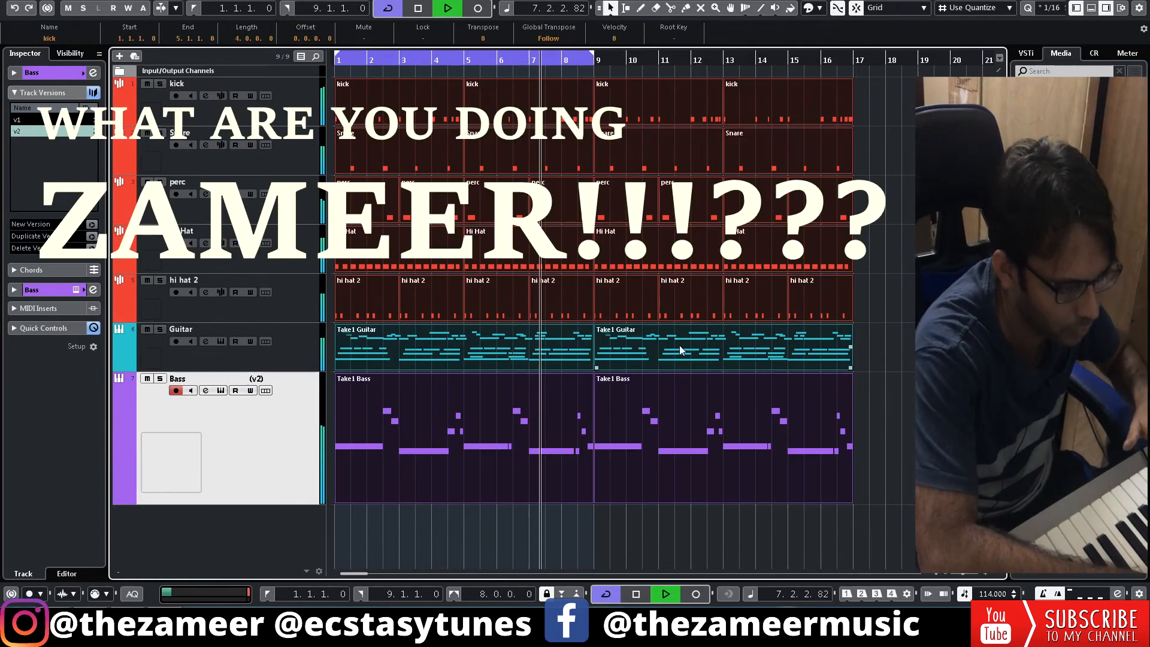
key("p")
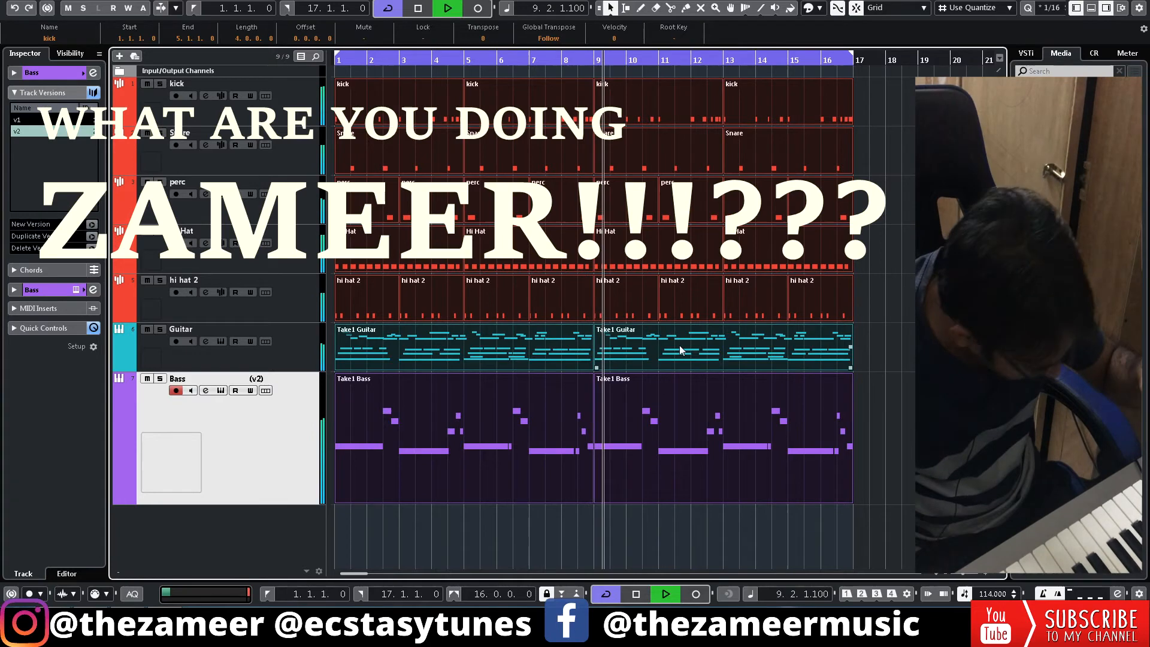
left_click(900, 342)
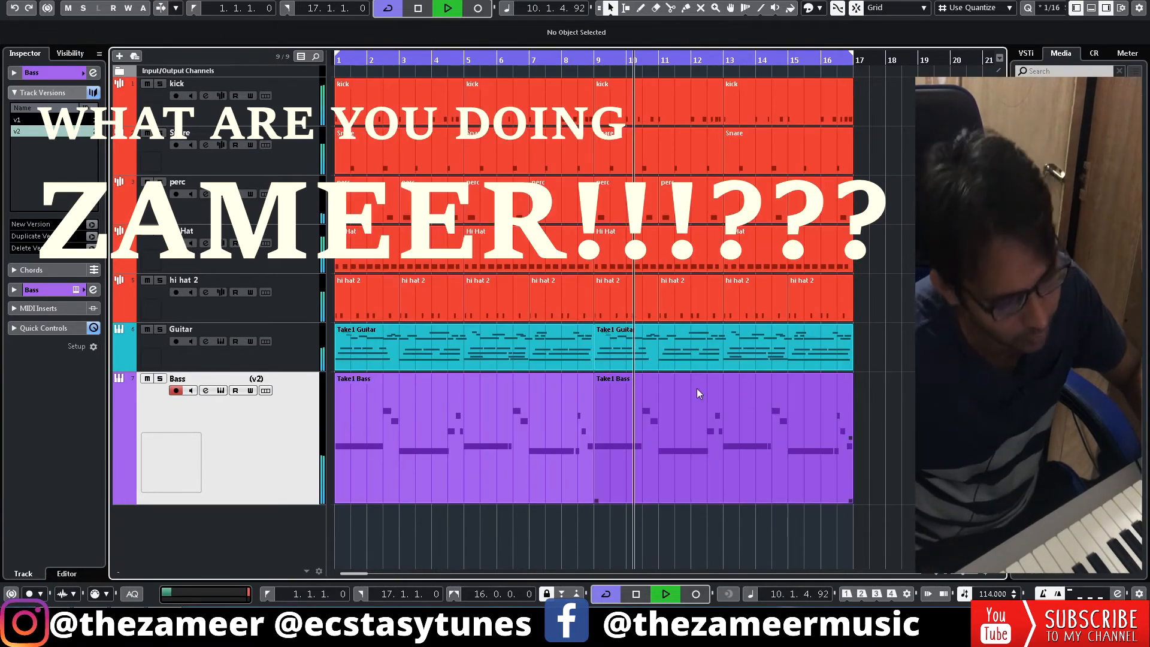
Step: Stop playback and delete the duplicated Guitar part in bars 9 to 16
key("space")
left_click(680, 354)
key("Delete")
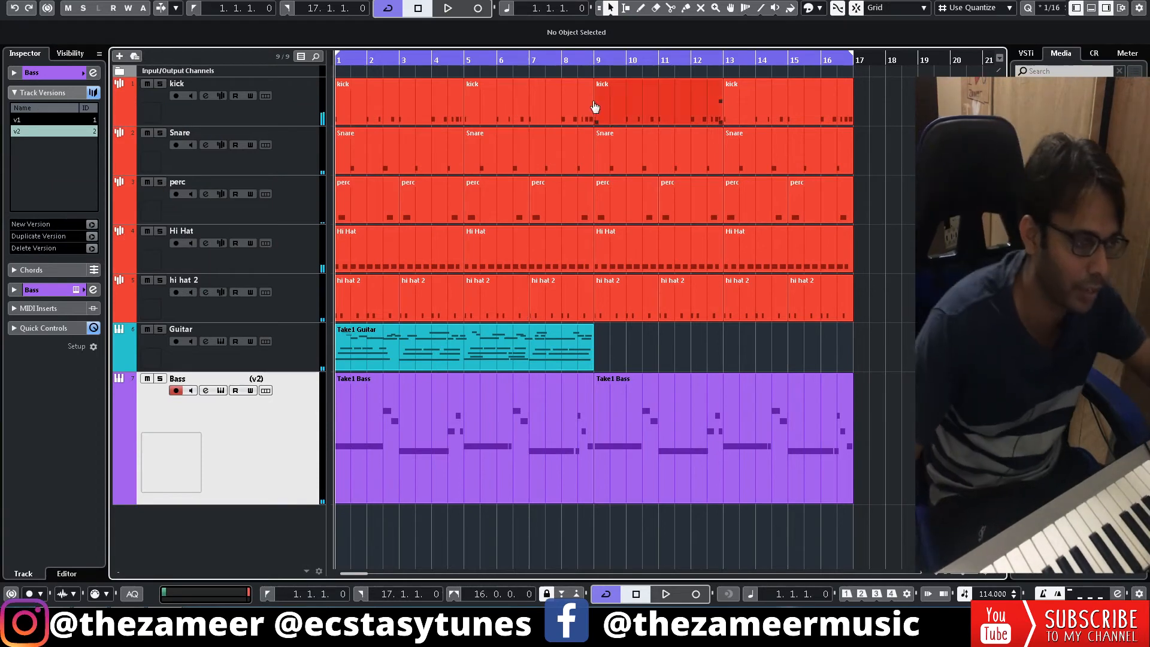
Step: Record a new take on the Guitar track from bar 9 through bar 16
left_click(592, 59)
left_click(595, 60)
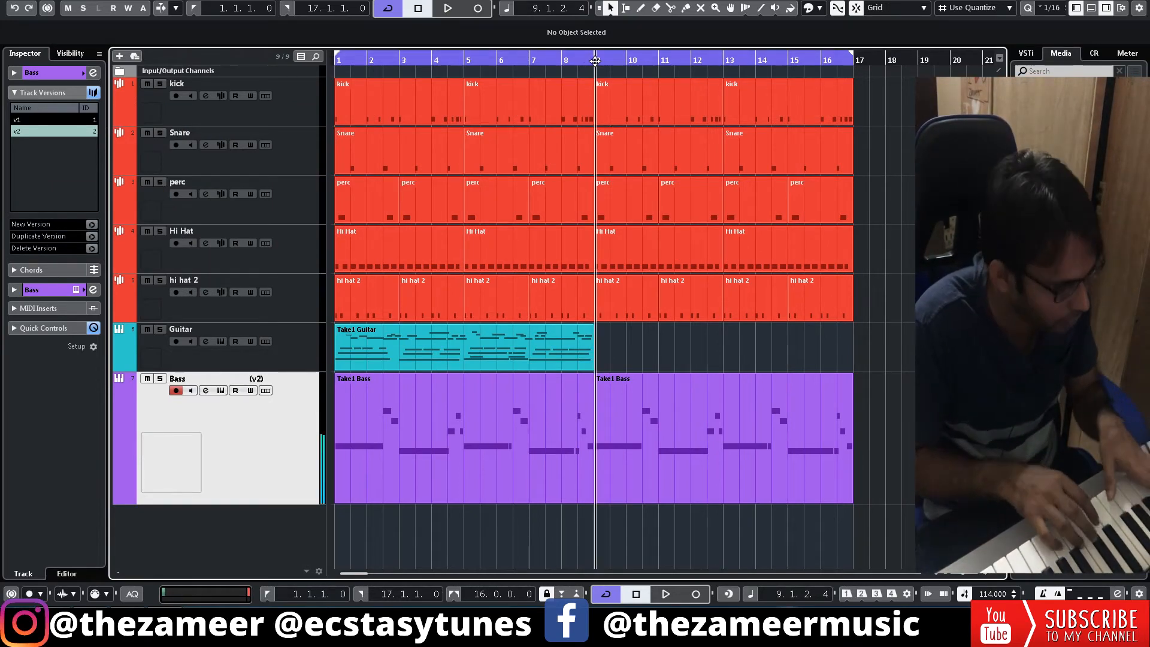
left_click(291, 339)
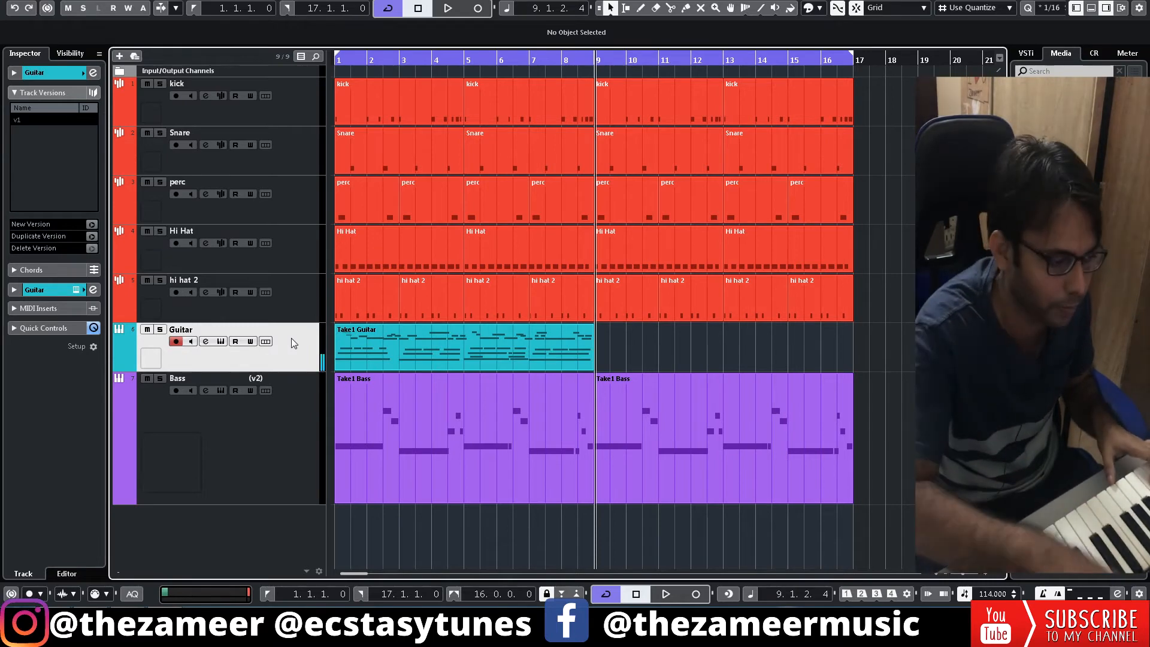
key("KP_Multiply")
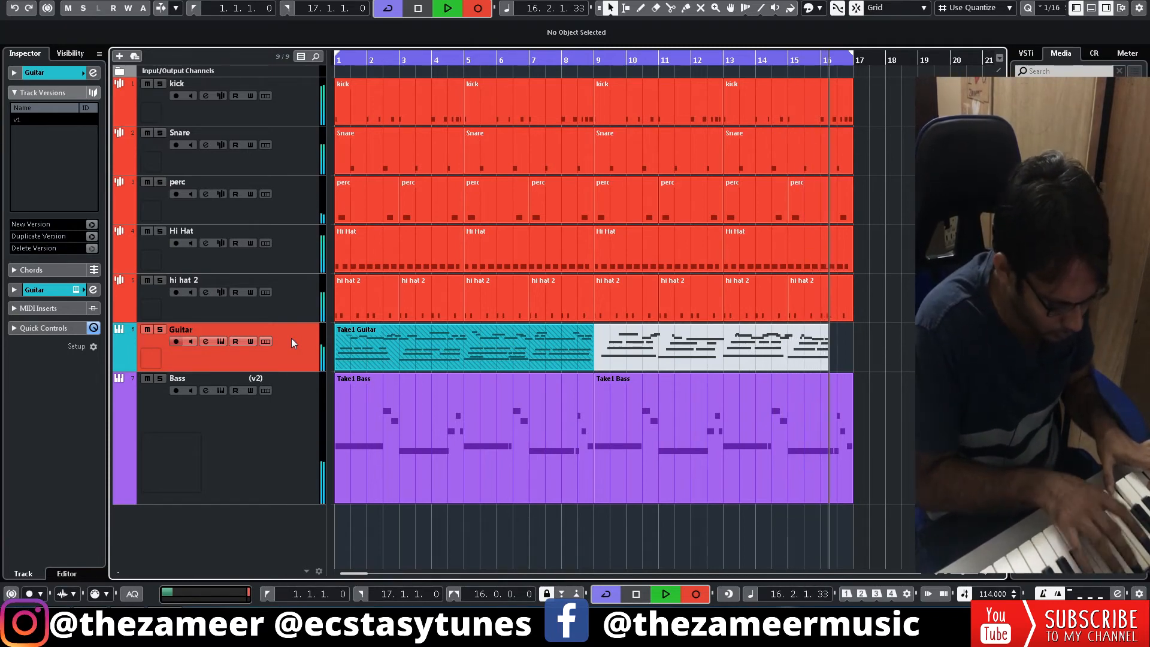
key("space")
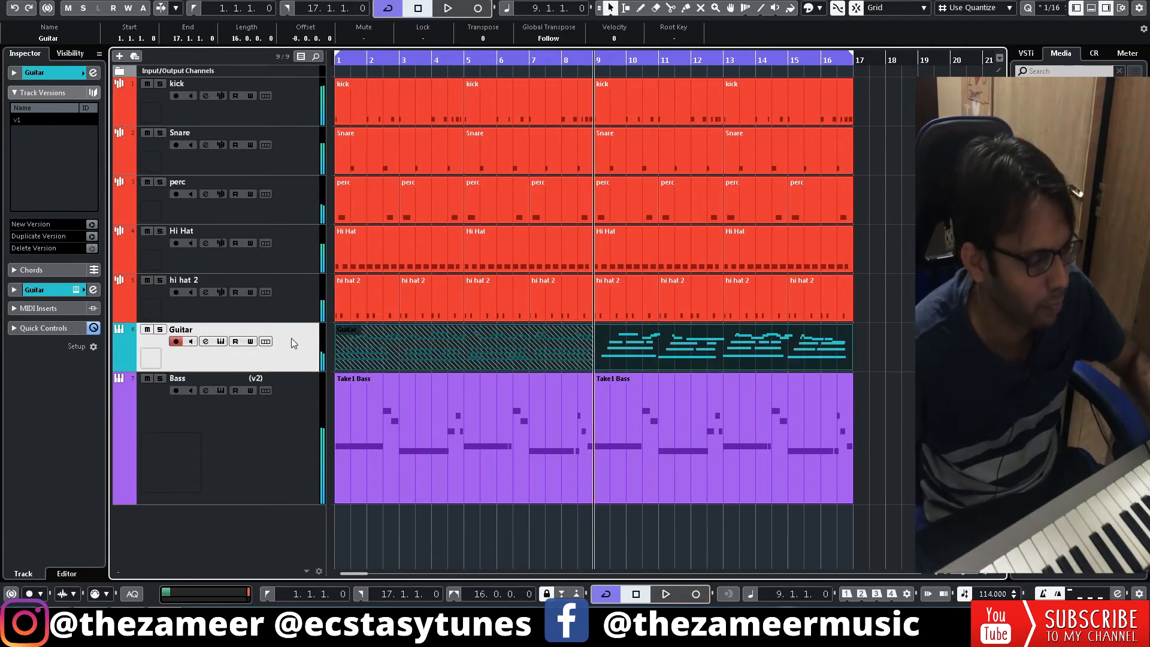
Step: Open the new Guitar part in the enlarged editor and quantize its notes in bars 13 to 16
key("space")
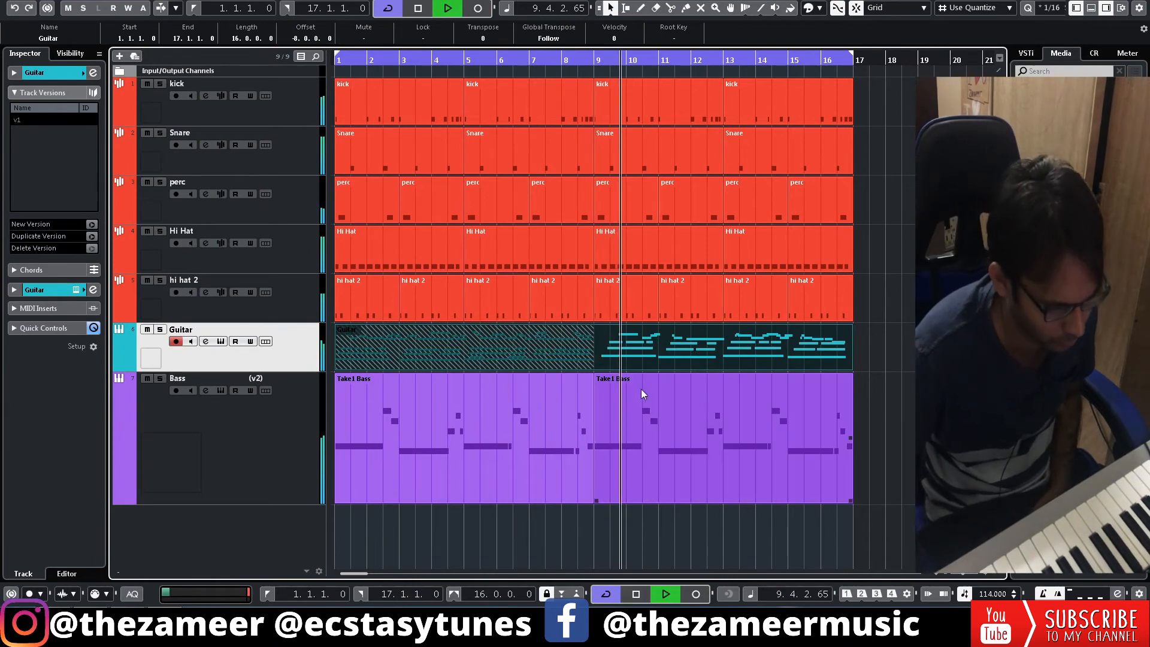
double_click(666, 348)
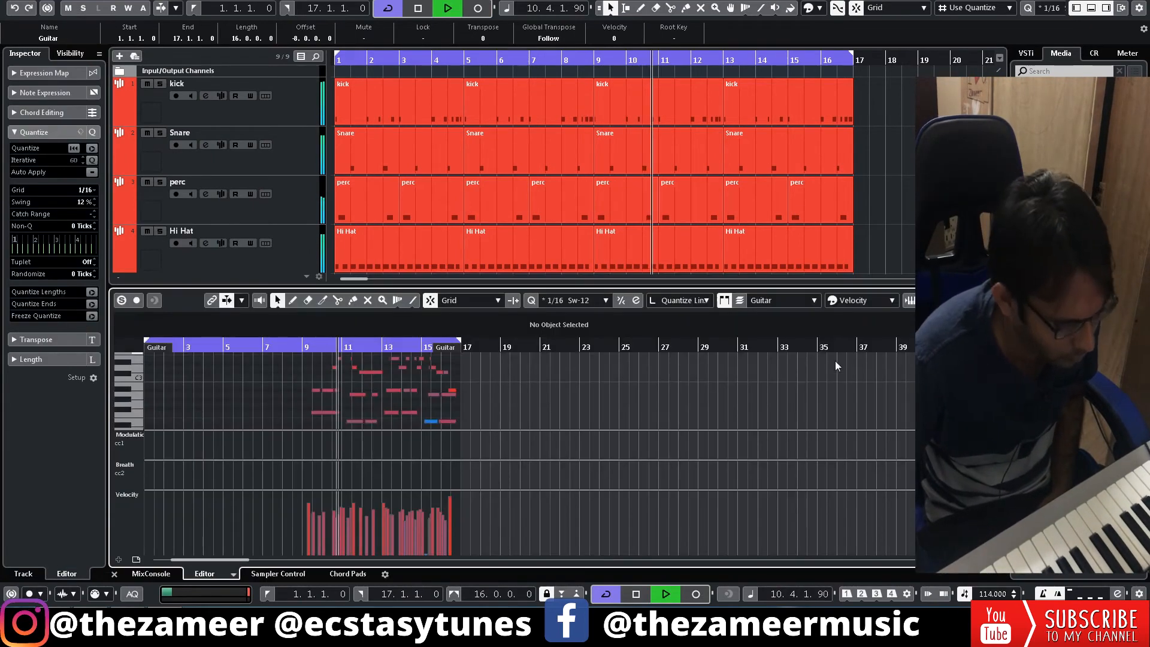
left_click(967, 300)
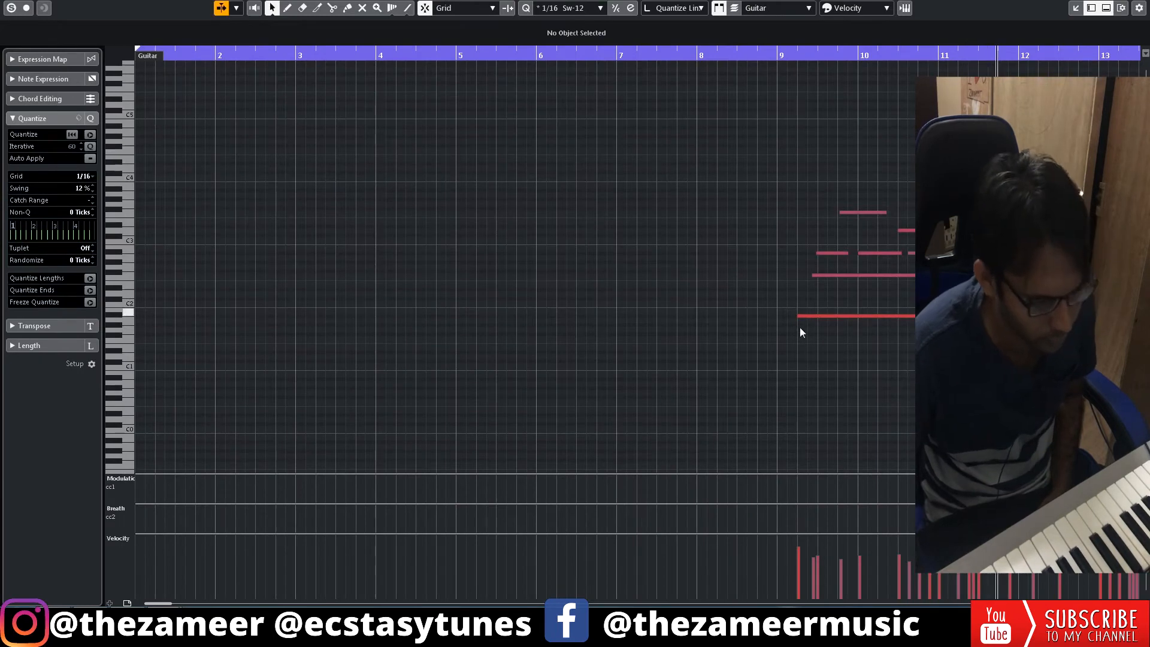
scroll(910, 339, "down", 3)
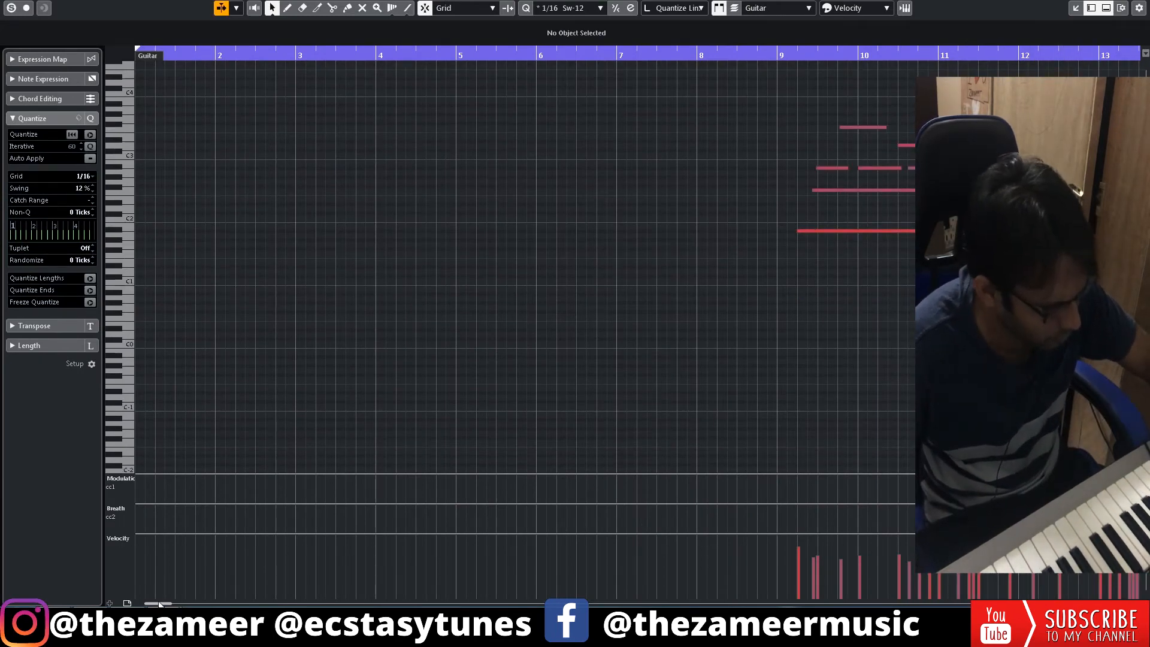
scroll(633, 291, "up", 6)
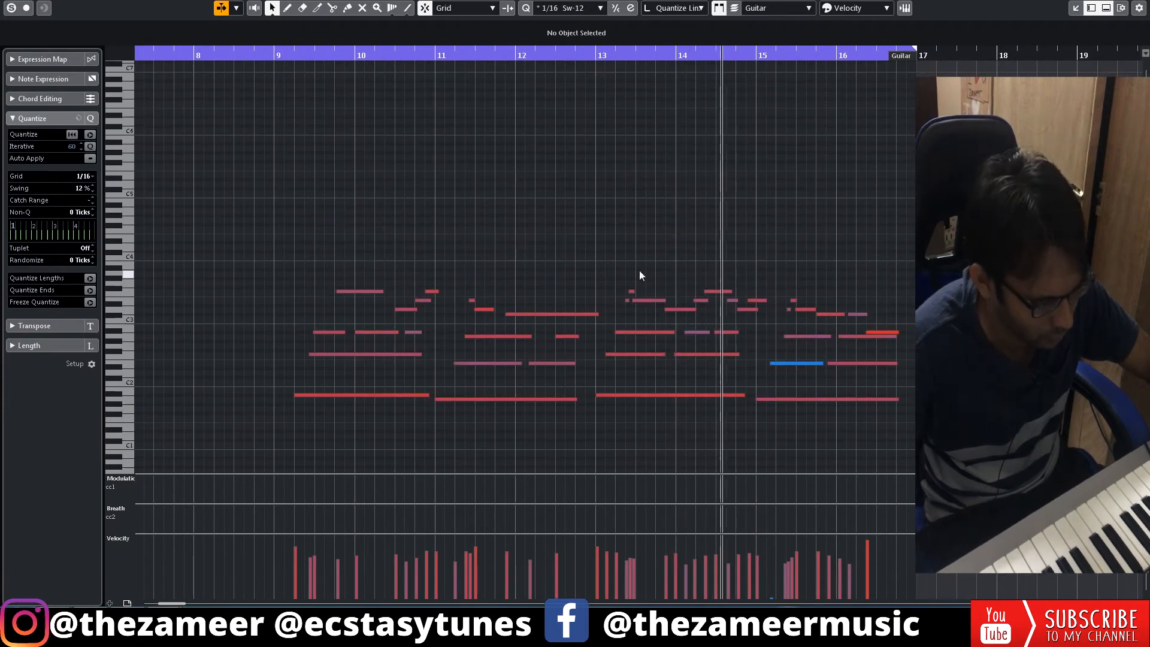
left_click_drag(612, 246, 747, 419)
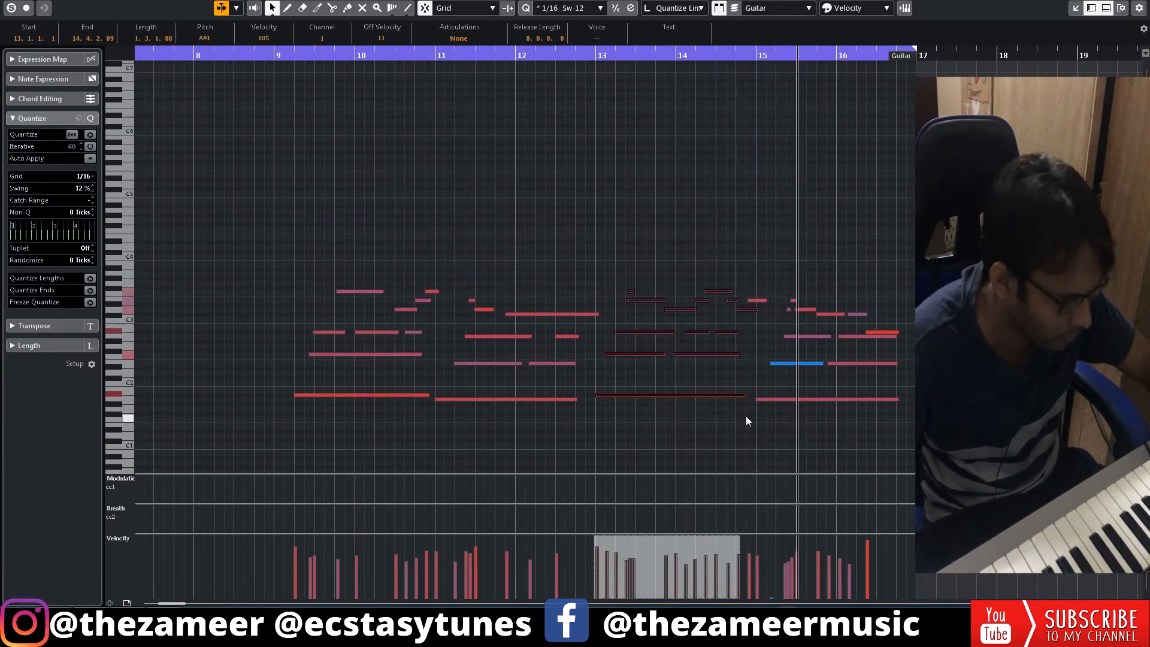
left_click_drag(616, 249, 738, 416)
key("q")
left_click_drag(782, 259, 910, 443)
Step: Delete all the guitar notes in bars 9 to 12
left_click(724, 405)
left_click_drag(578, 273, 300, 433)
key("Delete")
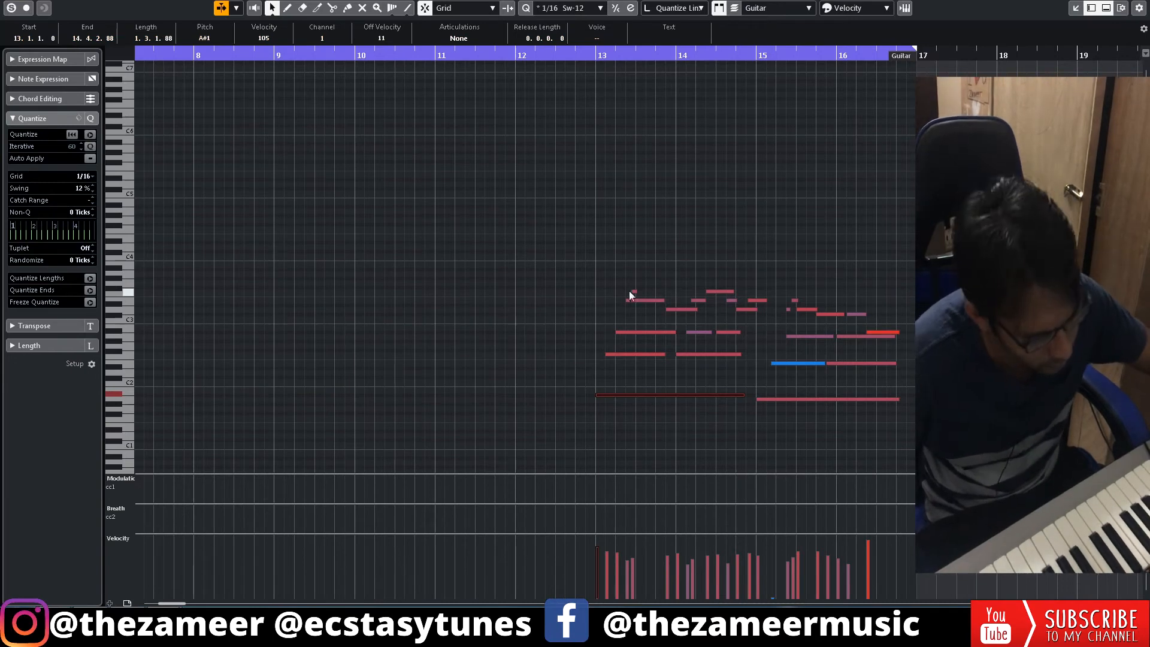
Step: Play from bar 13, lengthen the short F3 note near its second beat to 0.1.2.0, and close the editor
left_click_drag(592, 60, 586, 70)
key("space")
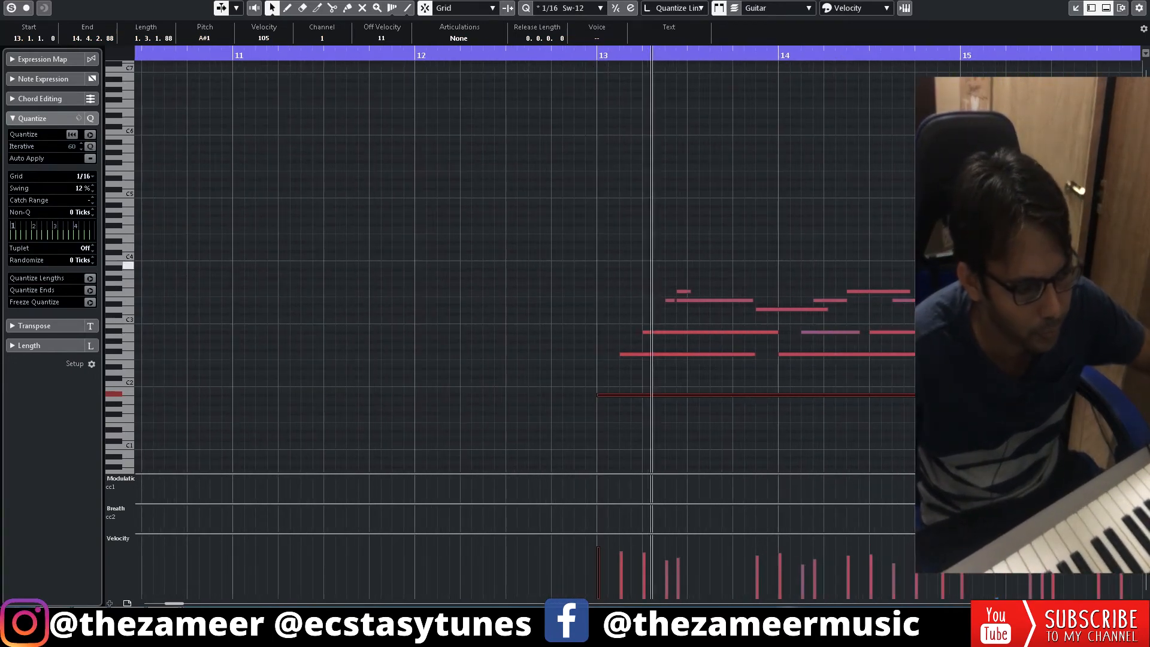
left_click(644, 263)
left_click_drag(685, 291, 744, 293)
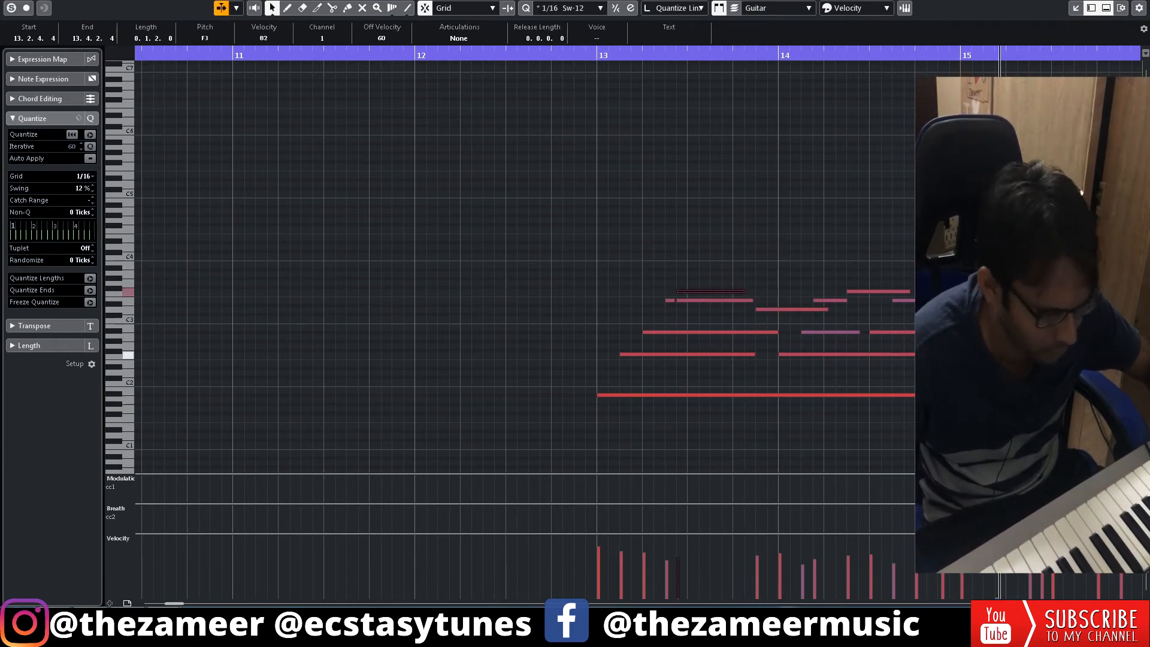
left_click_drag(974, 244, 1143, 485)
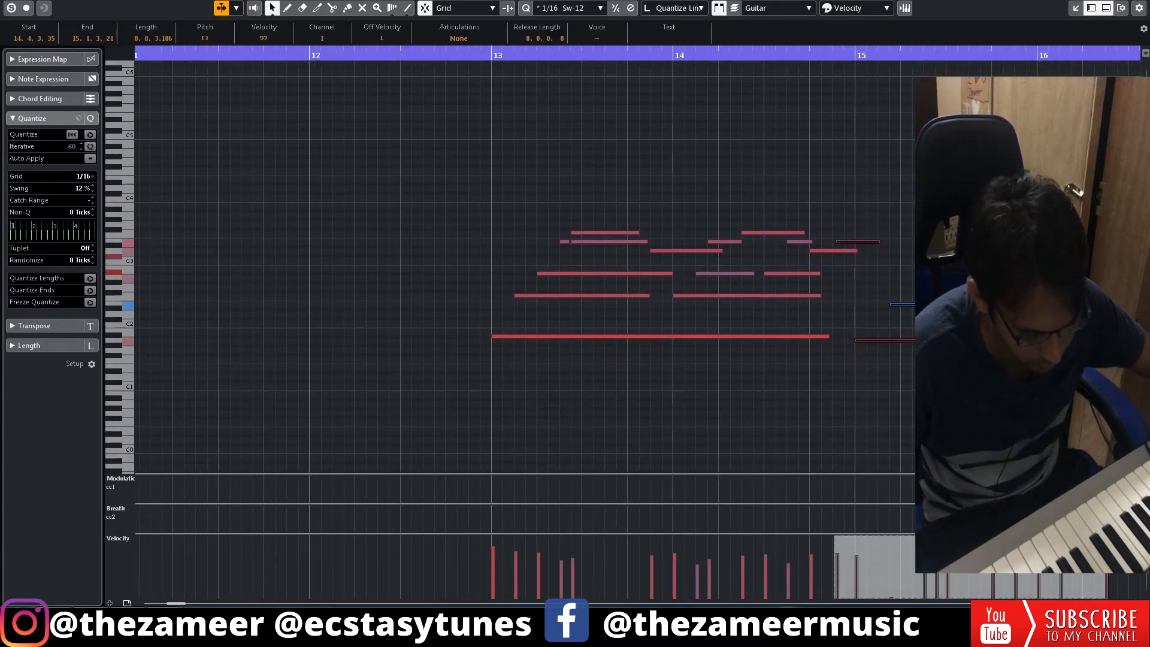
key("g")
key("g")
key("ctrl+a")
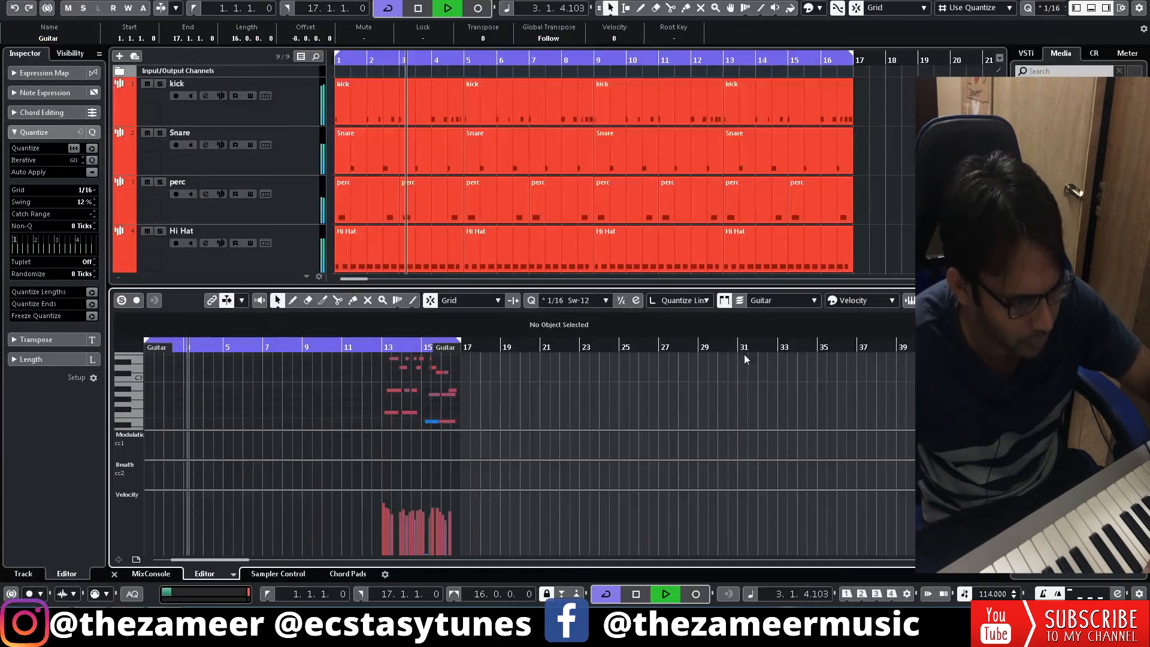
key("Return")
left_click(894, 210)
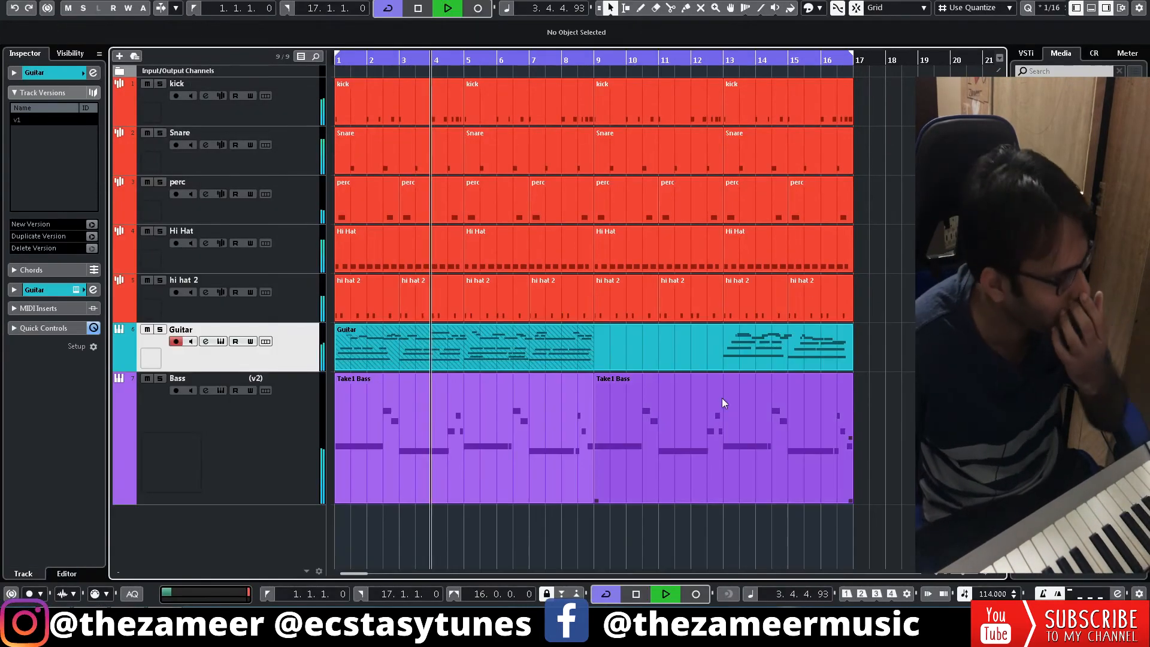
Step: Split the new Guitar part just before bar 13 and delete the portion in front of the split
left_click(592, 354)
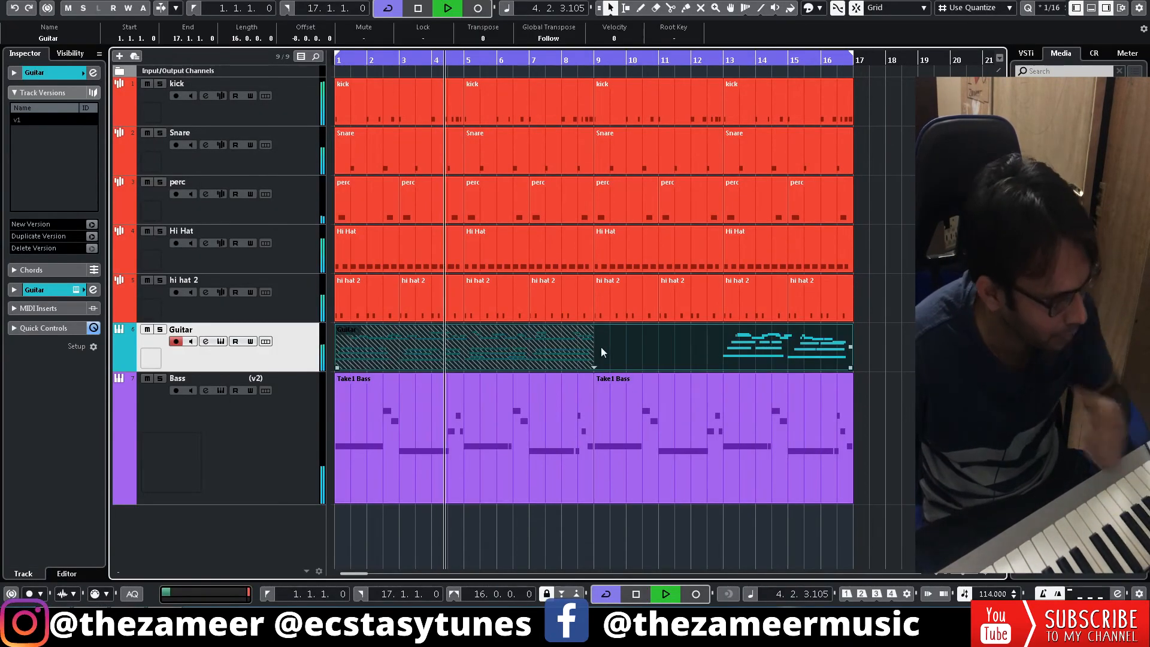
left_click(718, 352, "alt")
left_click(682, 361)
key("Delete")
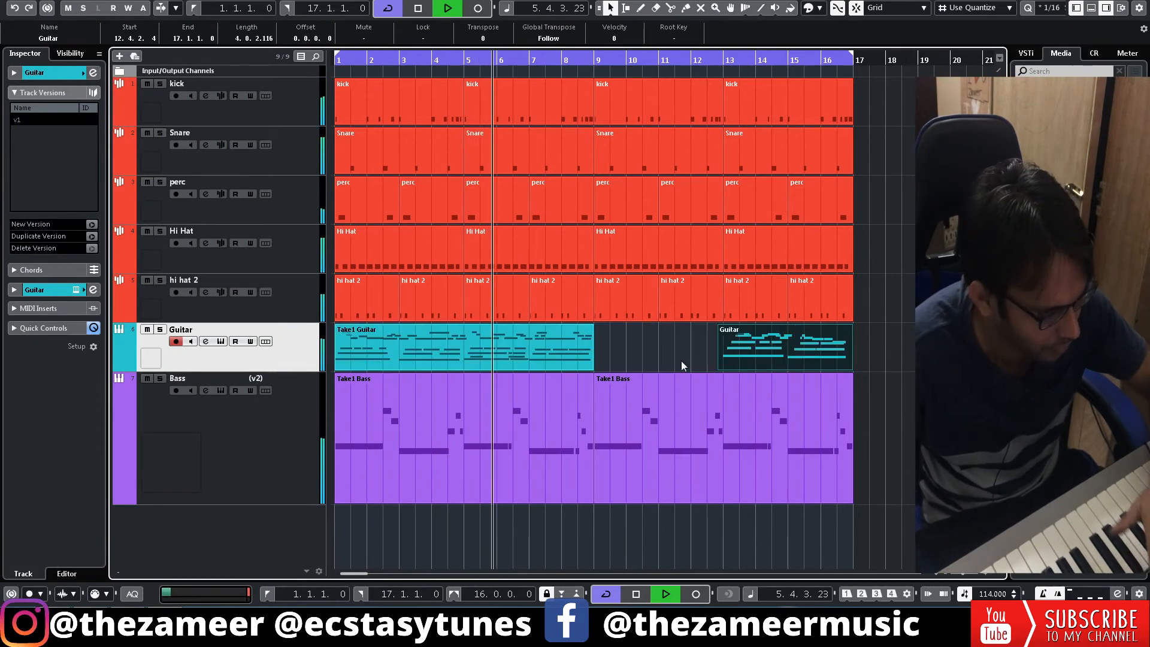
Step: Trim the start of the remaining Guitar part to 12.4.4.4 and set the quantize preset to 1/1
left_click(646, 361)
left_click_drag(717, 368, 722, 368)
left_click(1044, 8)
left_click(1043, 25)
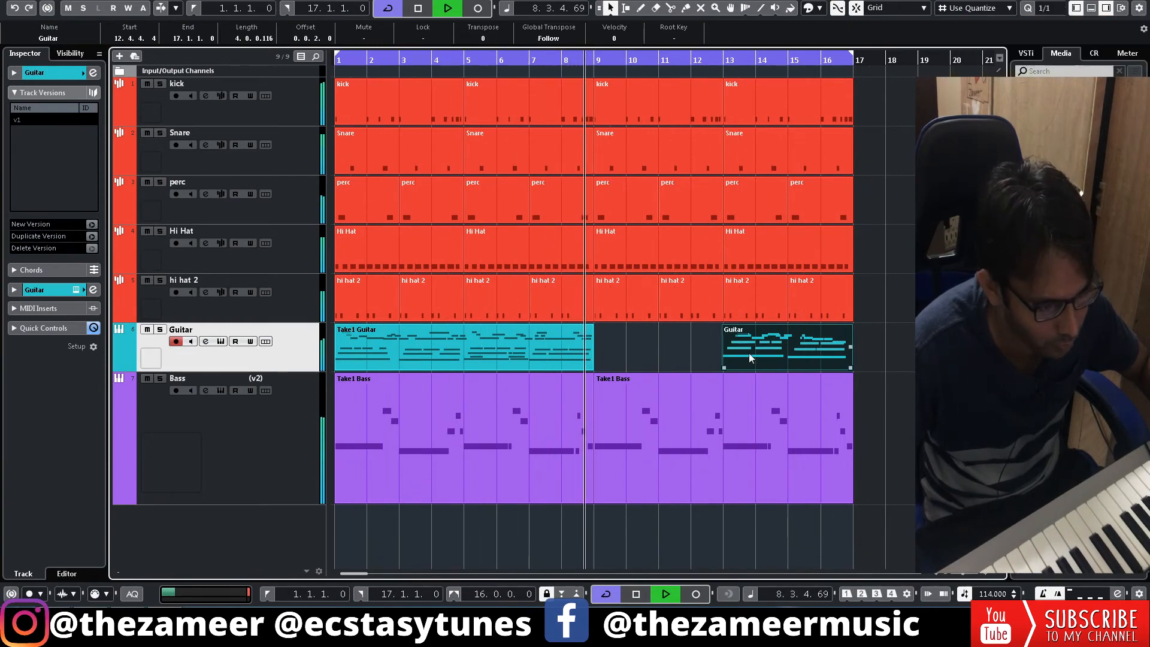
left_click(875, 308)
key("space")
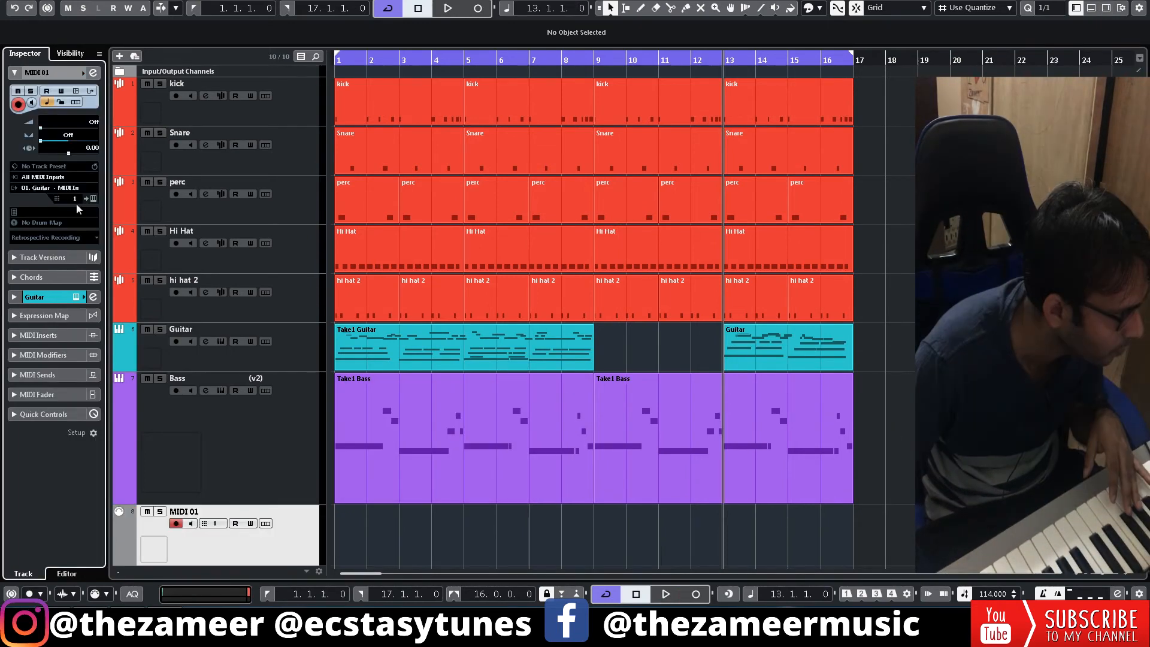
Step: Try another MIDI channel for the MIDI 01 track, and delete that track
left_click(75, 198)
left_click(78, 238)
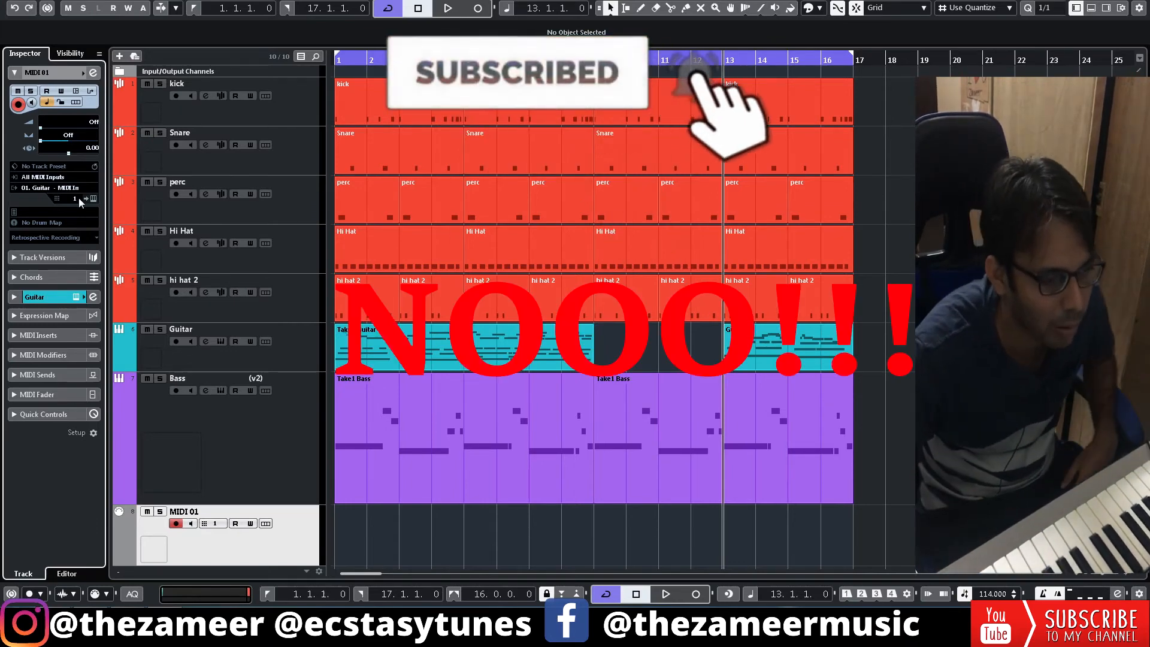
key("Delete")
Step: Play back the sixteen-bar arrangement with the Guitar track selected, and stop playback
key("space")
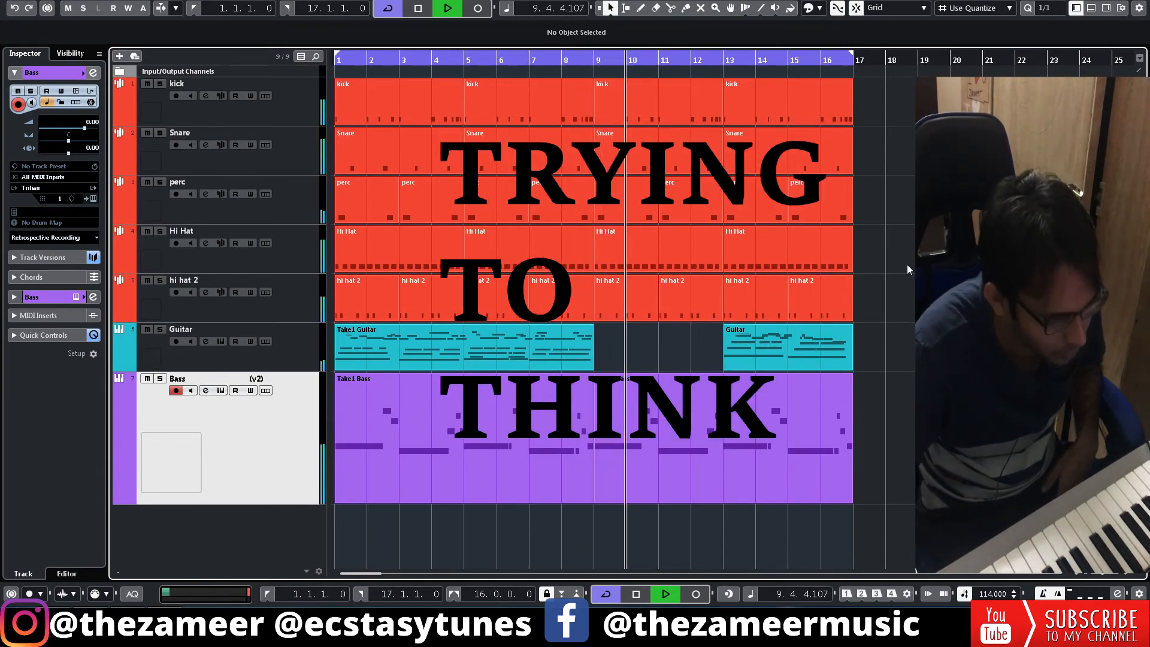
left_click(293, 366)
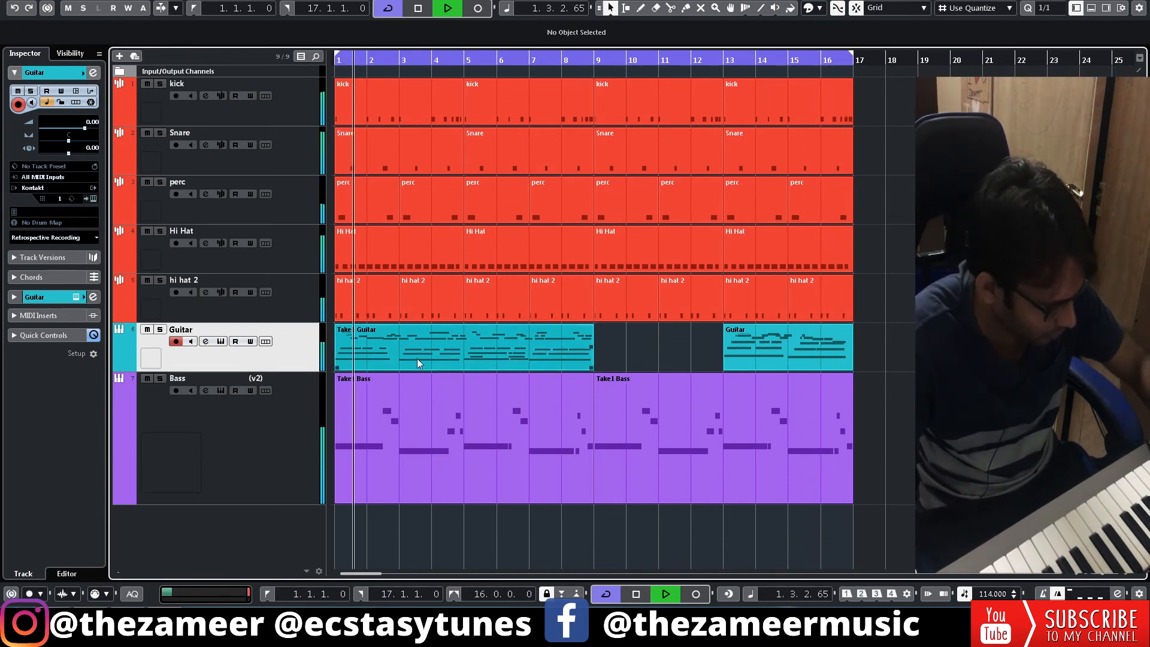
key("space")
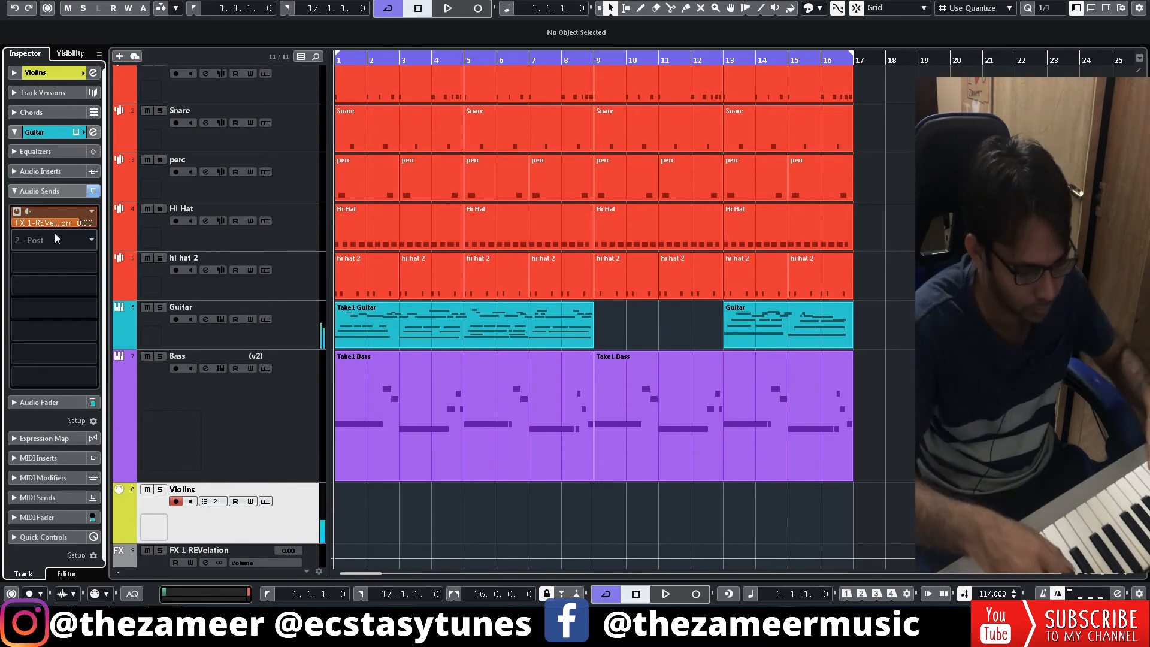
Step: Record a take on the Violins track over bars 1 to 16, play it back and clear the selection
key("KP_Multiply")
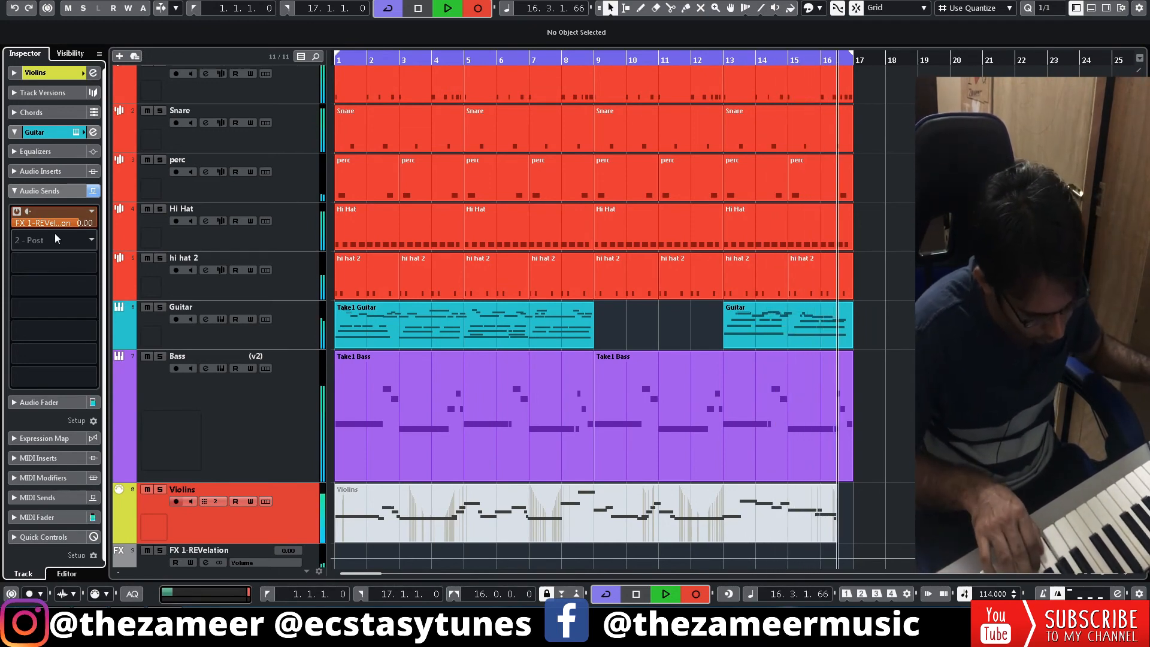
key("space")
key("space")
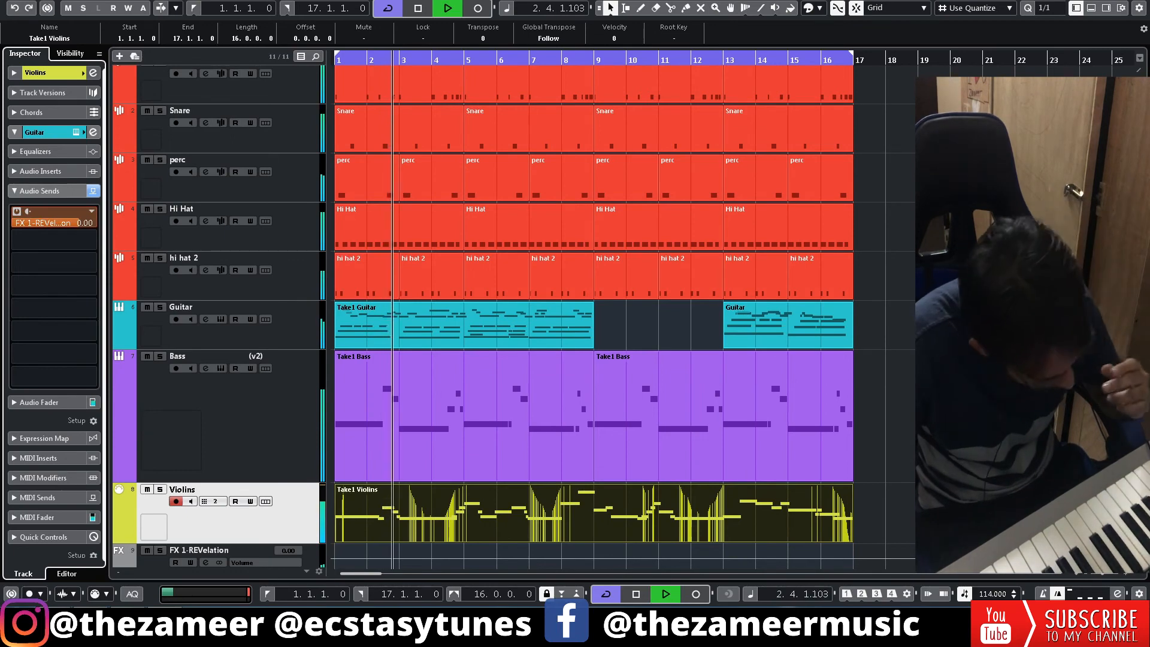
left_click(982, 371)
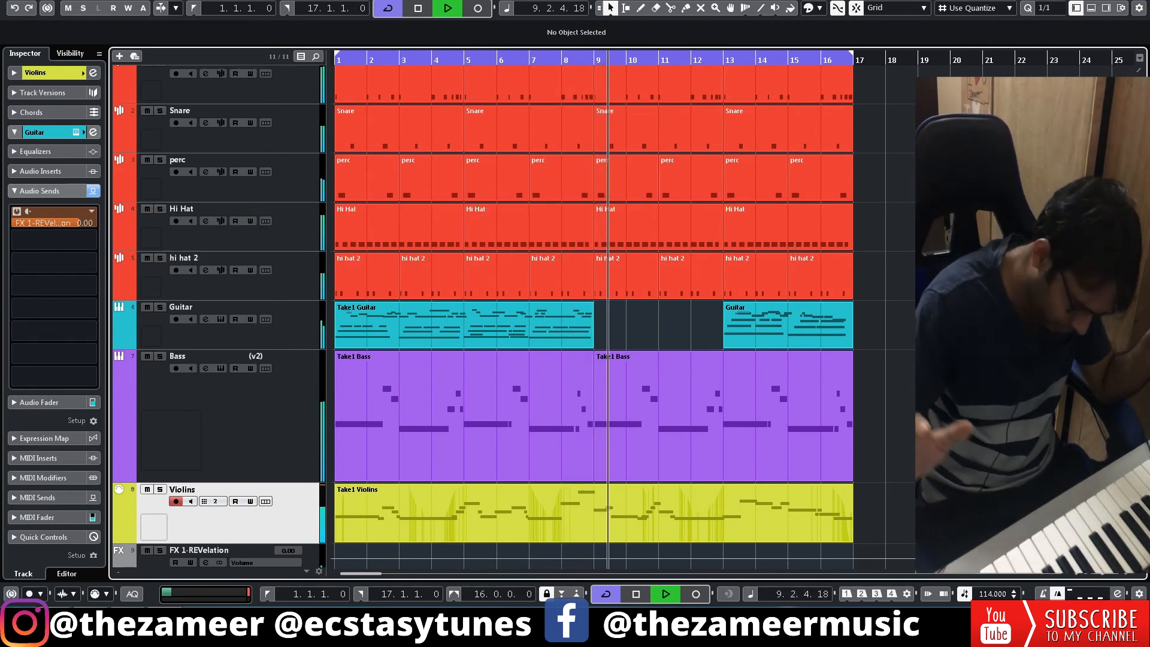
Step: Open the Take1 Violins part in the enlarged editor and lower its first note of bar 9 to C4
double_click(603, 512)
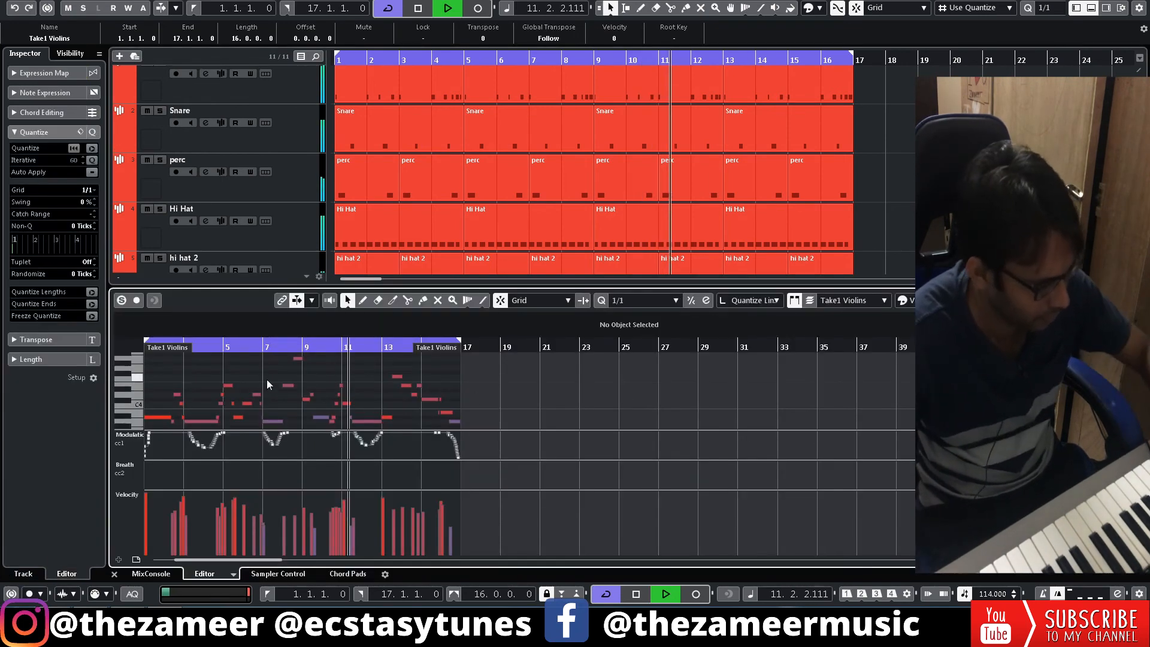
left_click(1104, 300)
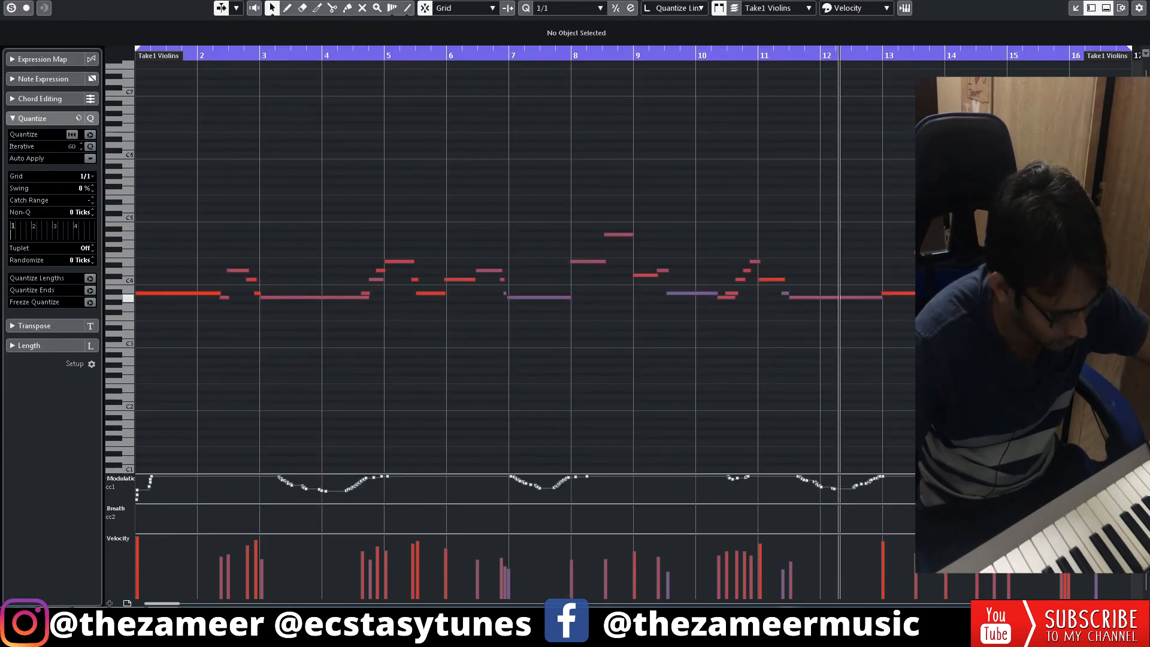
left_click(642, 275)
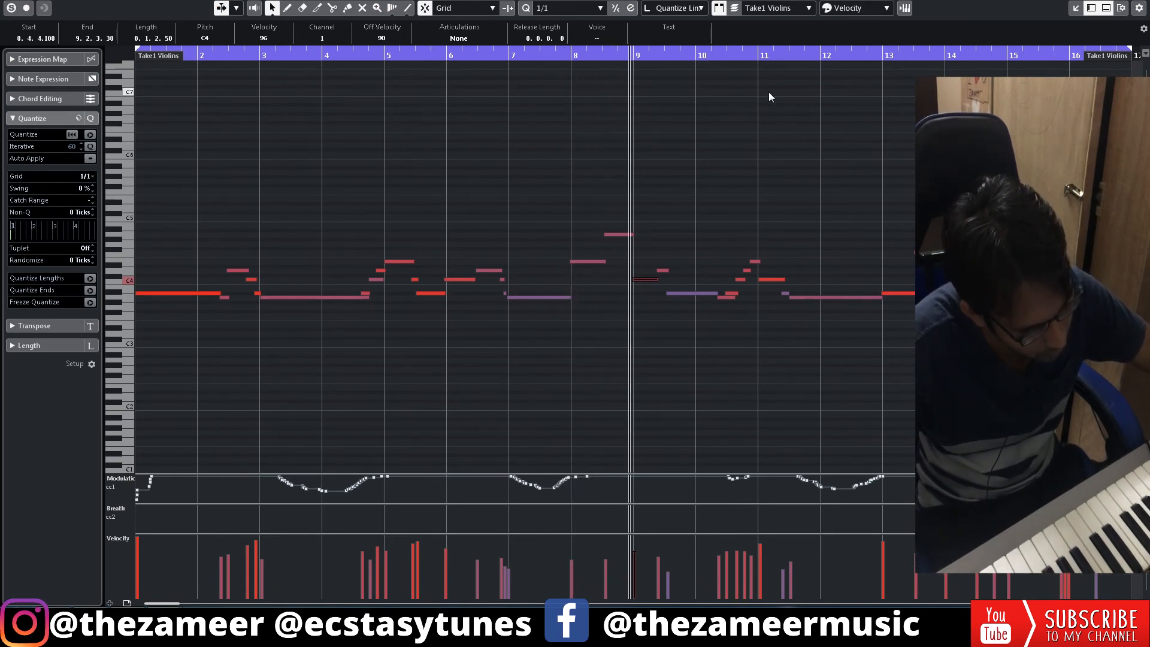
key("space")
Step: Transpose the first violin note of bar 9 up to F4
left_click(648, 271)
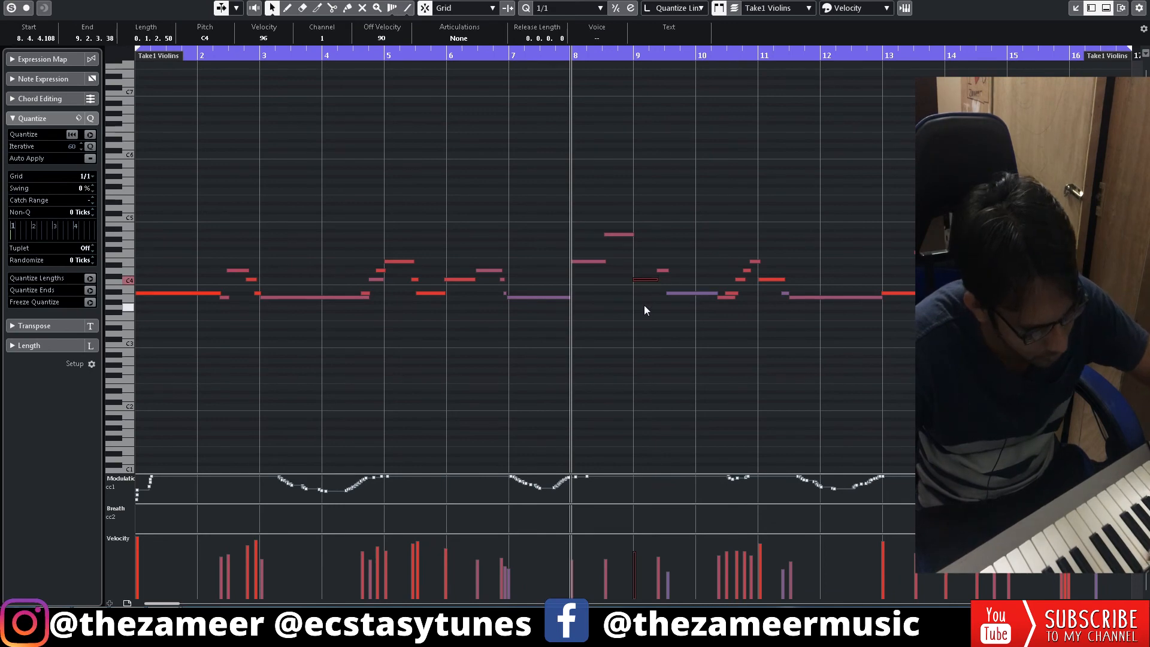
key("Up")
key("Up")
key("Up")
key("Up")
key("Up")
key("Up")
key("Up")
key("Up")
key("Down")
key("Down")
key("Down")
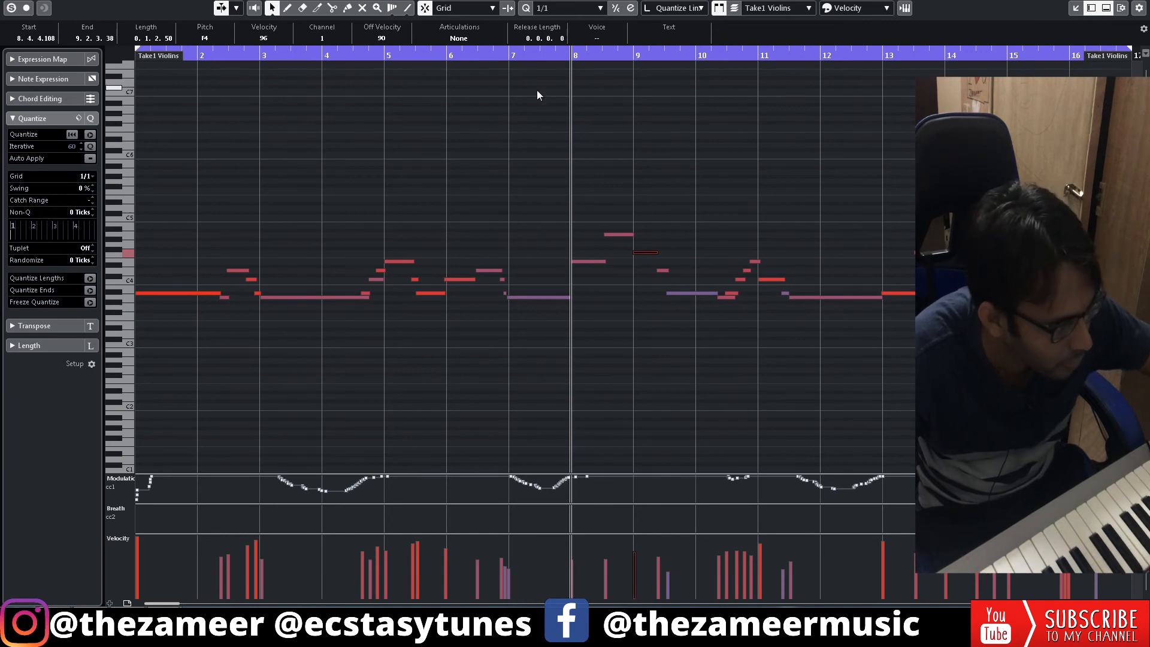
Step: Play back the edited violin part, close the editor and stop playback
key("space")
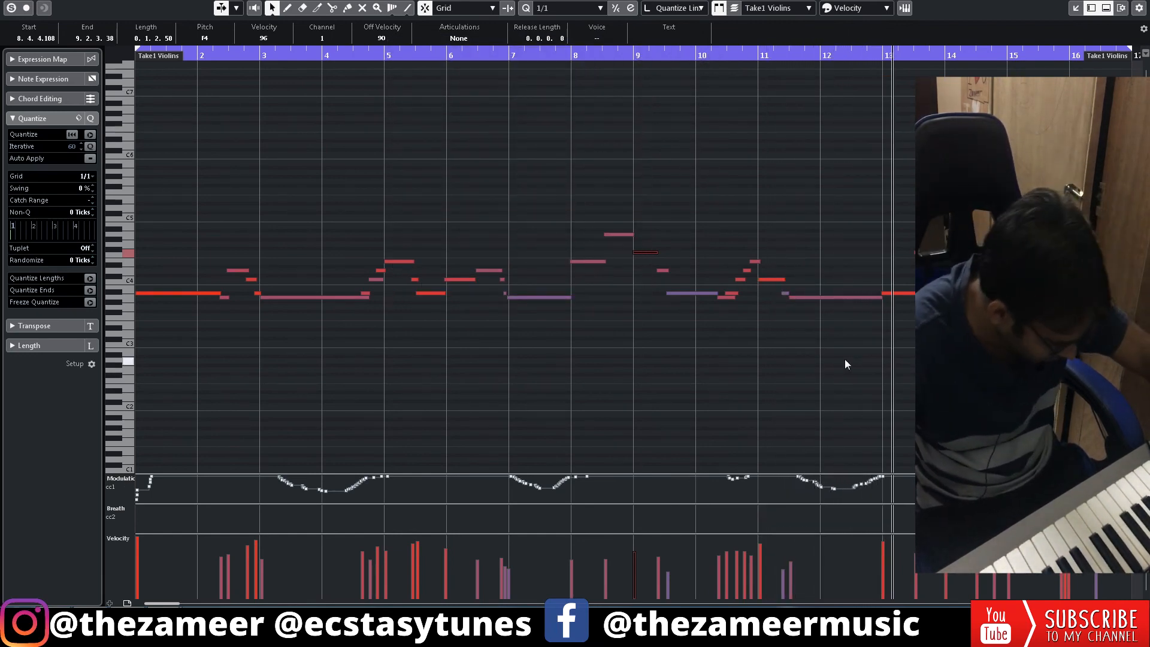
key("Return")
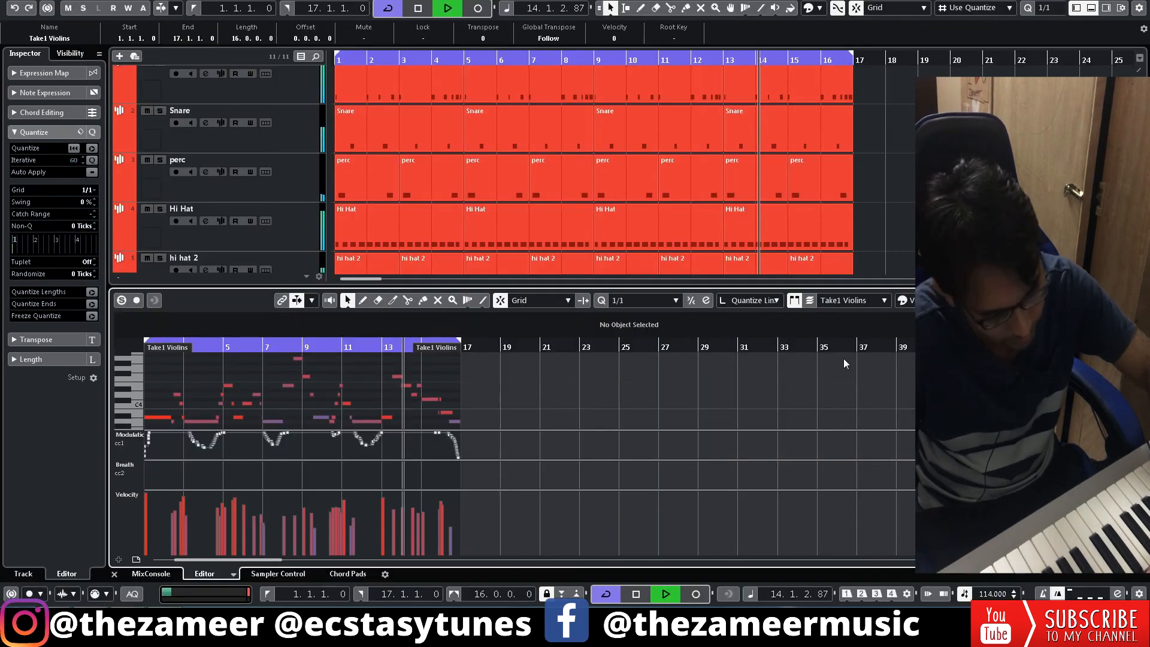
key("Return")
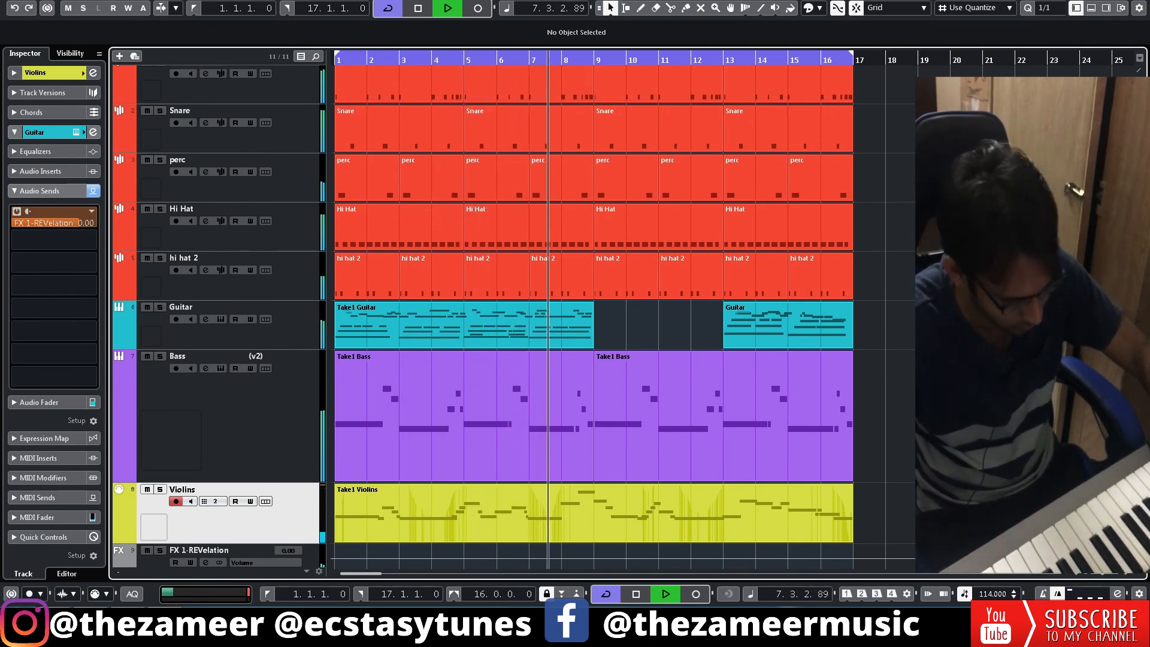
key("space")
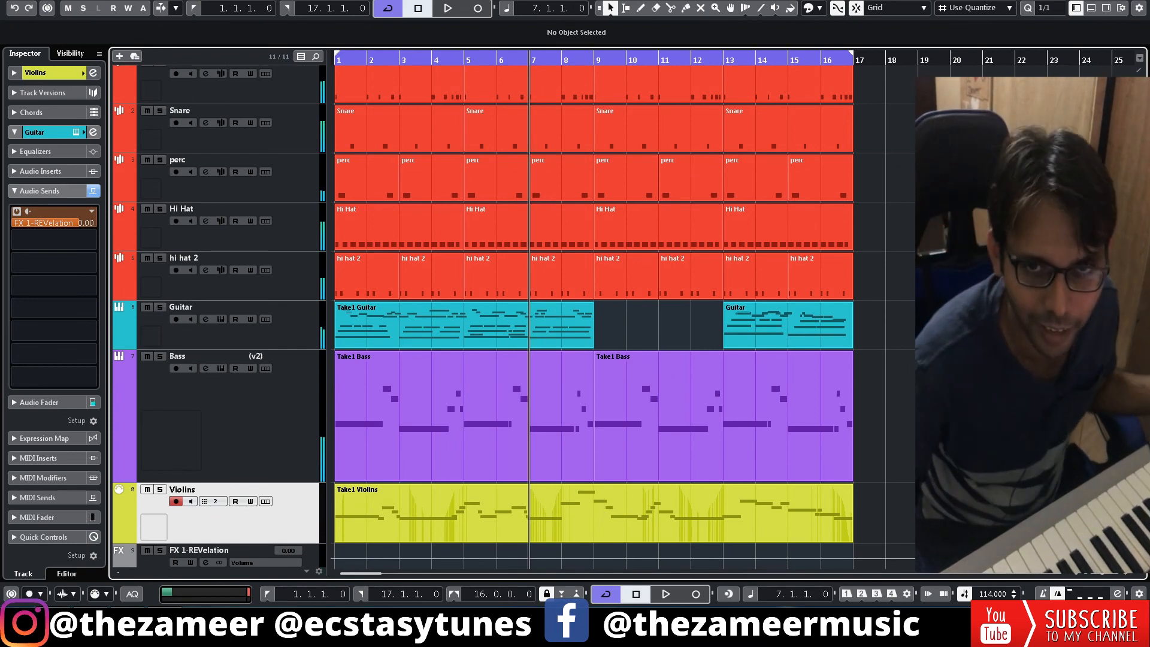